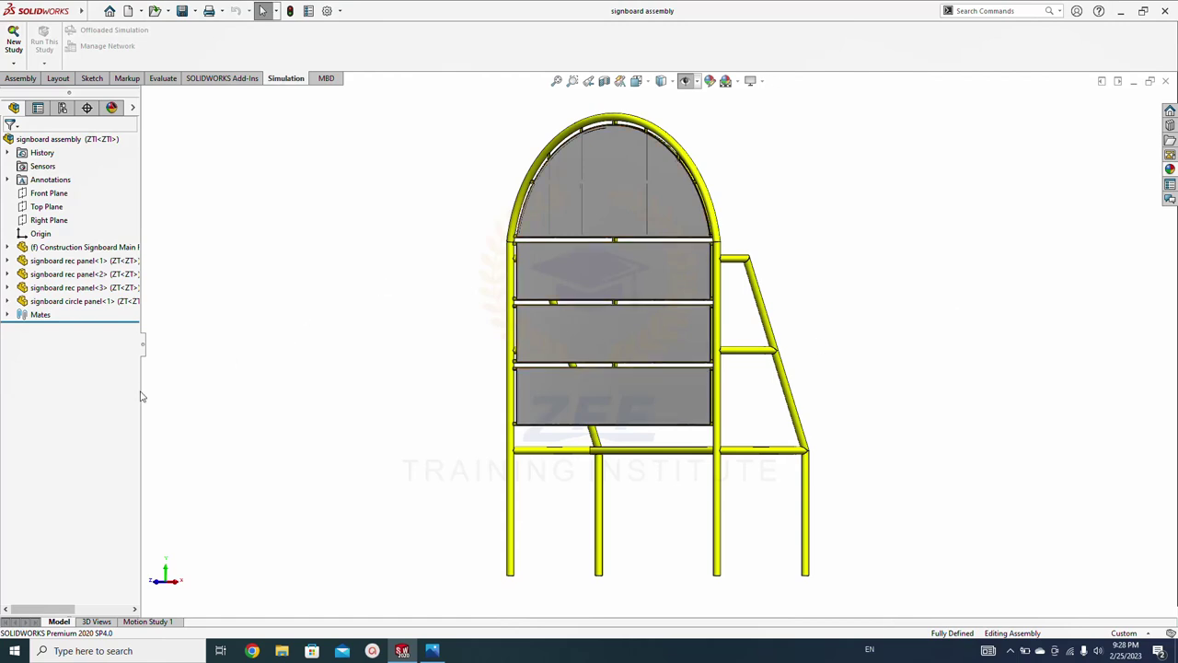
Widen the FeatureManager tree to show full names and open the reference photo 1.png
drag(141, 396, 169, 395)
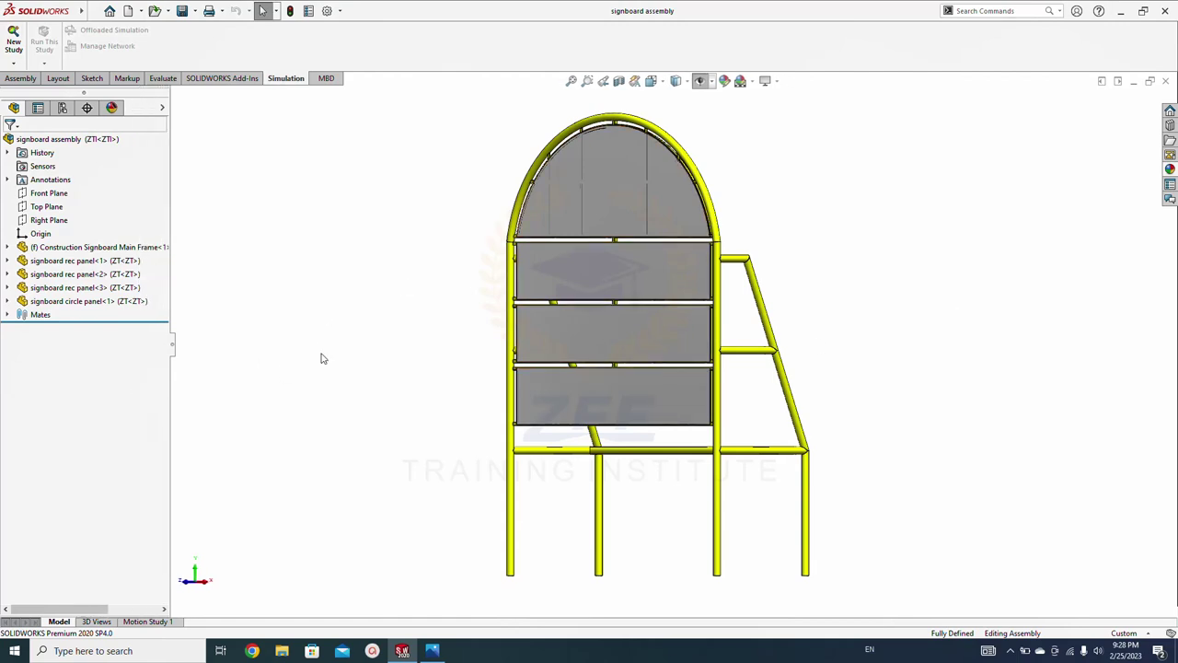
click(431, 650)
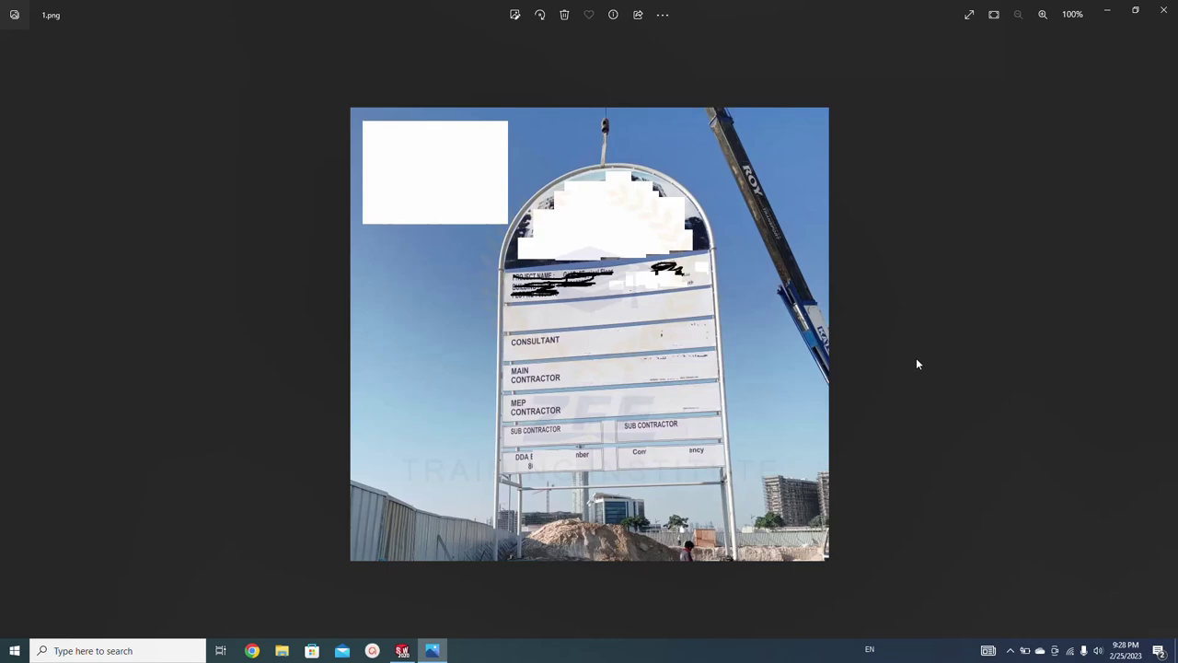
Browse the signboard site photos from 1.png to 4.png and back, then minimize Photos
key(Right)
key(Right)
key(Right)
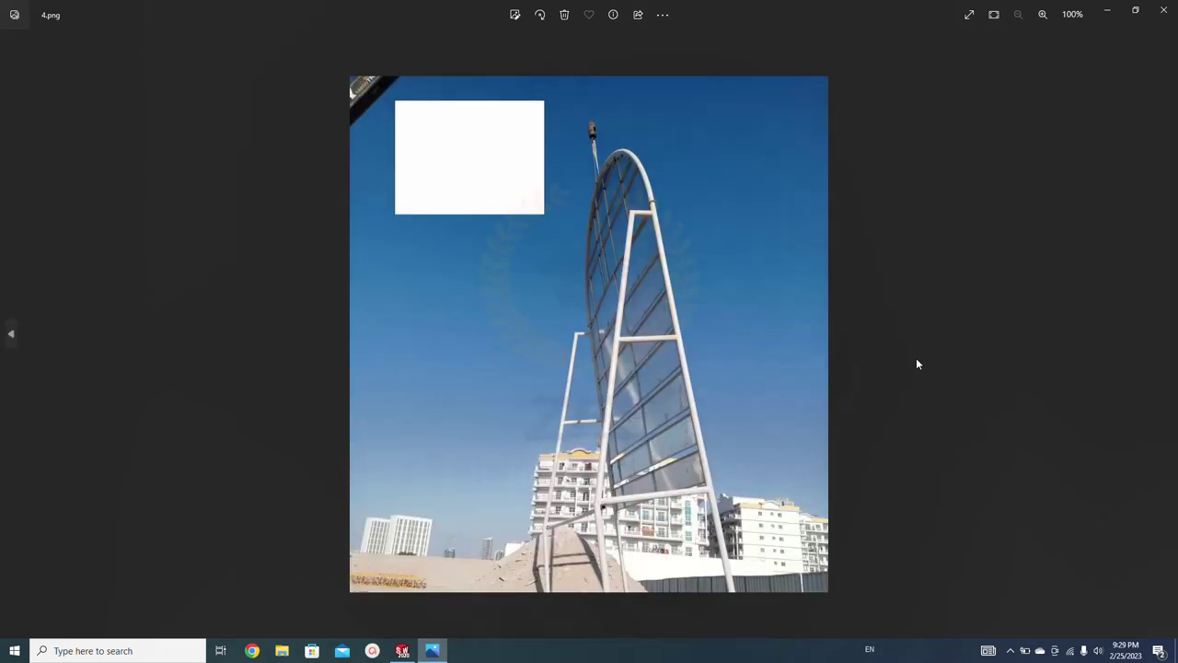
key(Left)
key(Left)
key(Left)
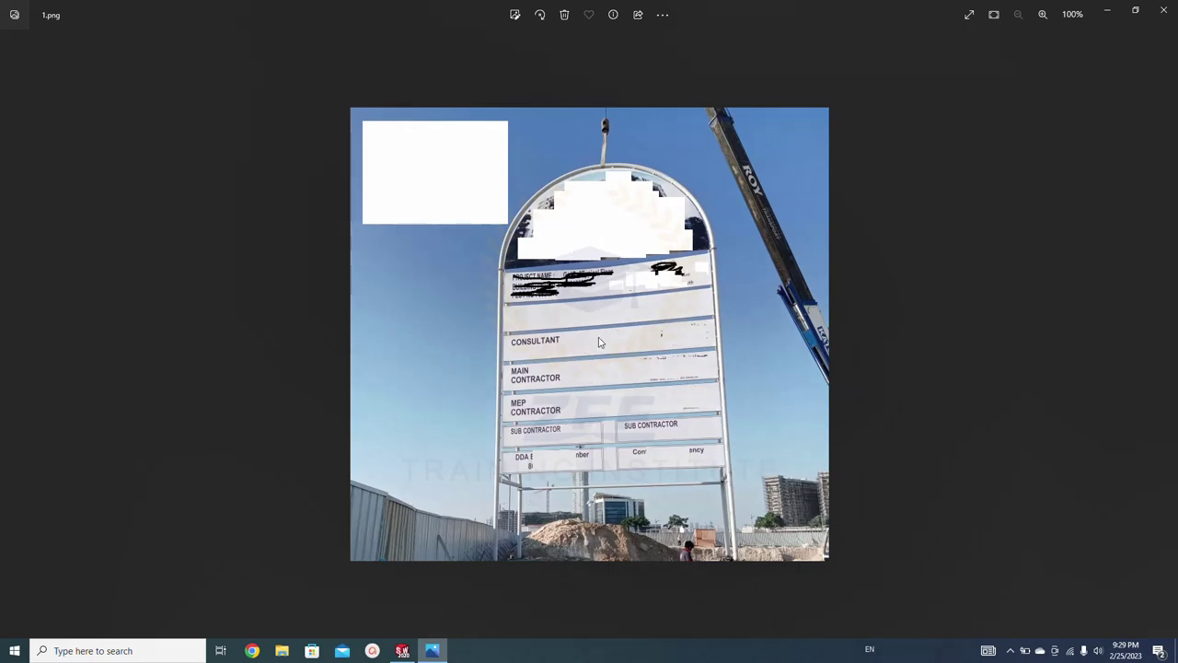
click(1107, 12)
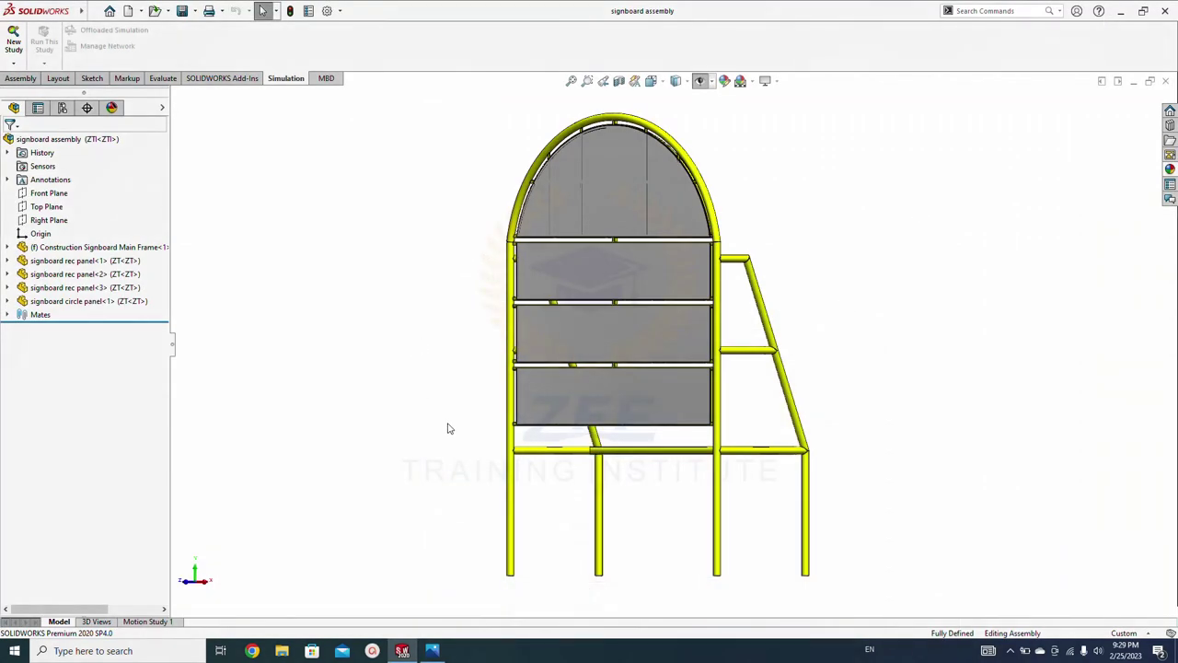
click(87, 246)
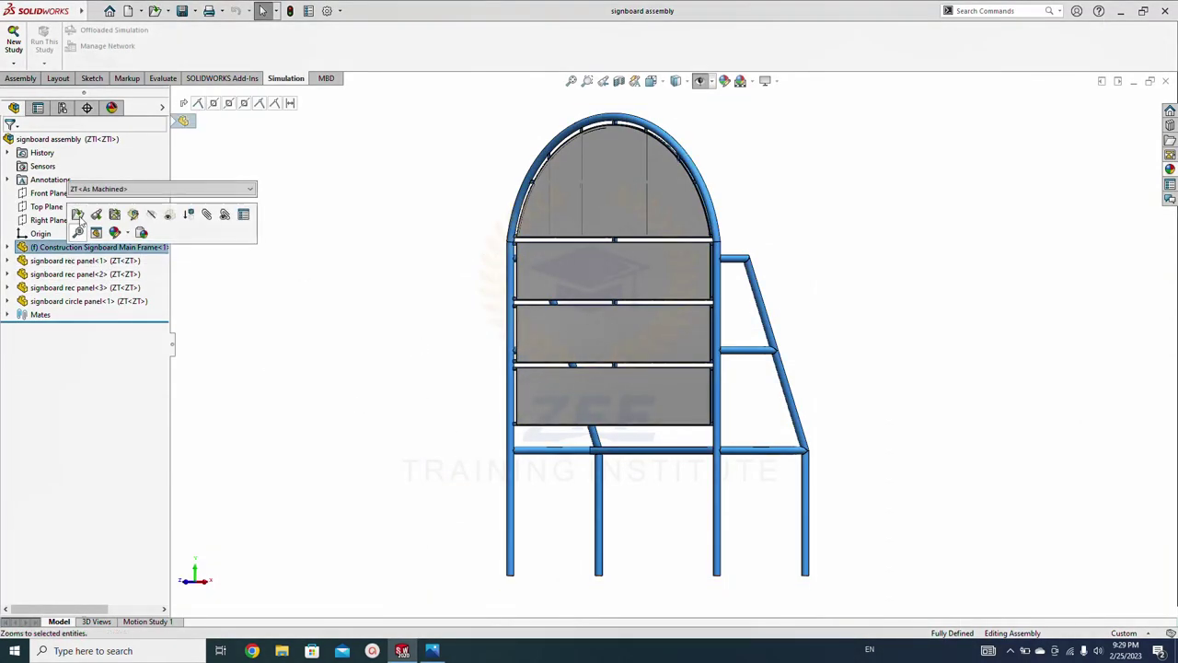
click(77, 215)
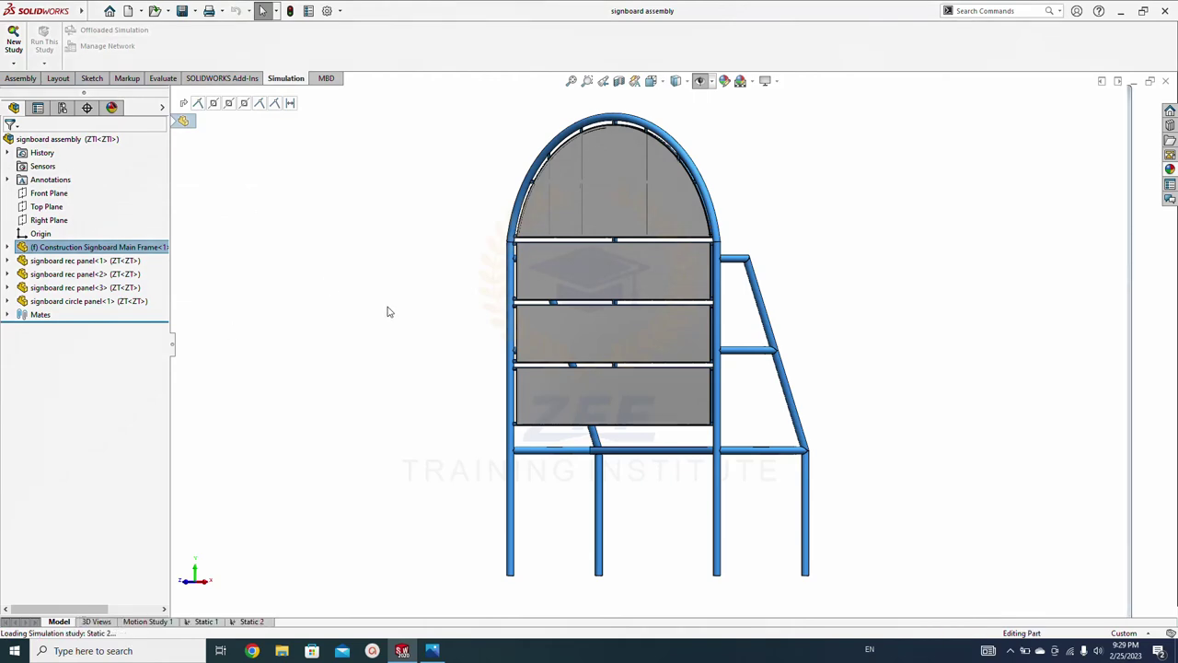
middle_drag(439, 323, 474, 334)
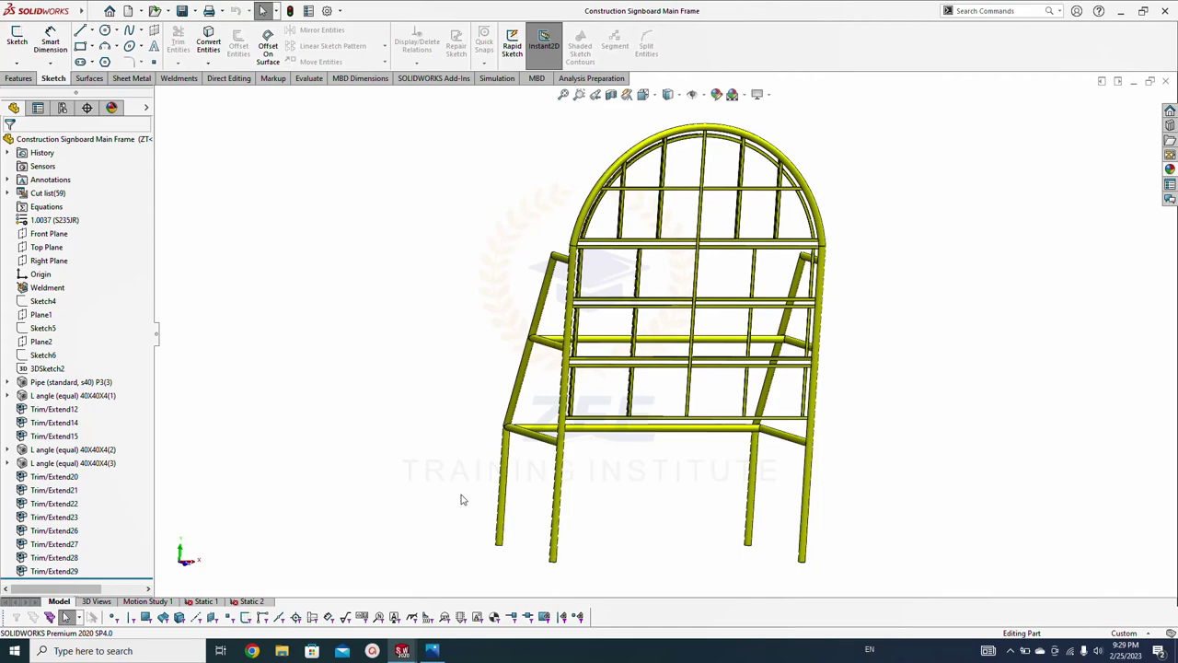
click(503, 508)
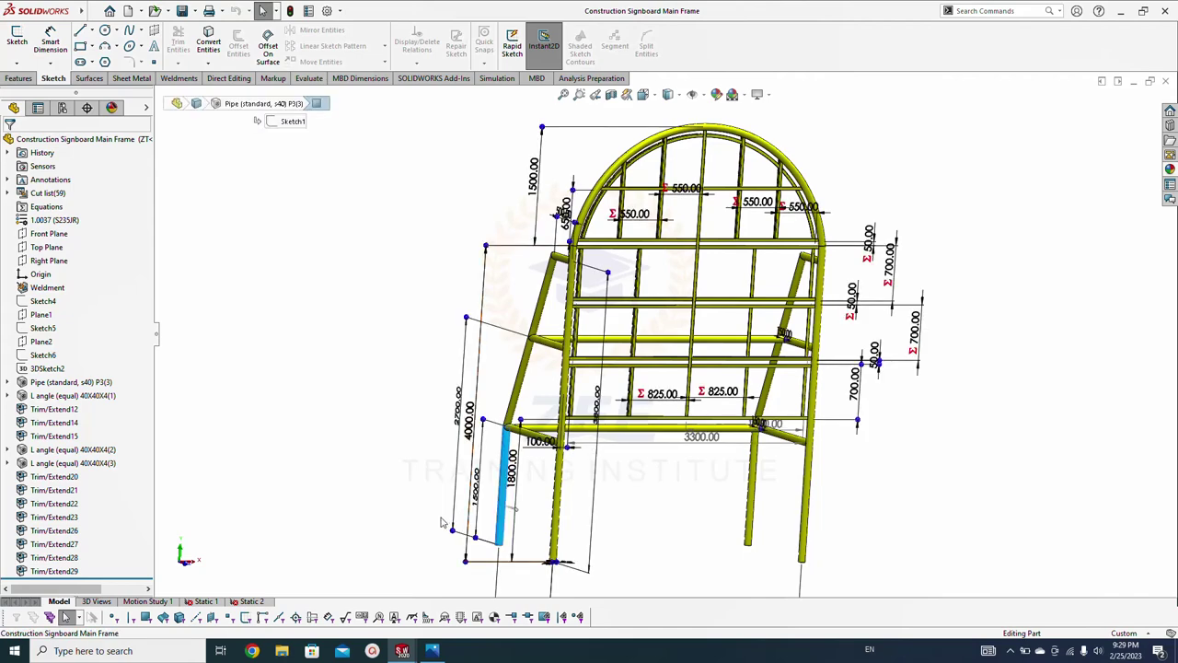
click(411, 518)
click(71, 381)
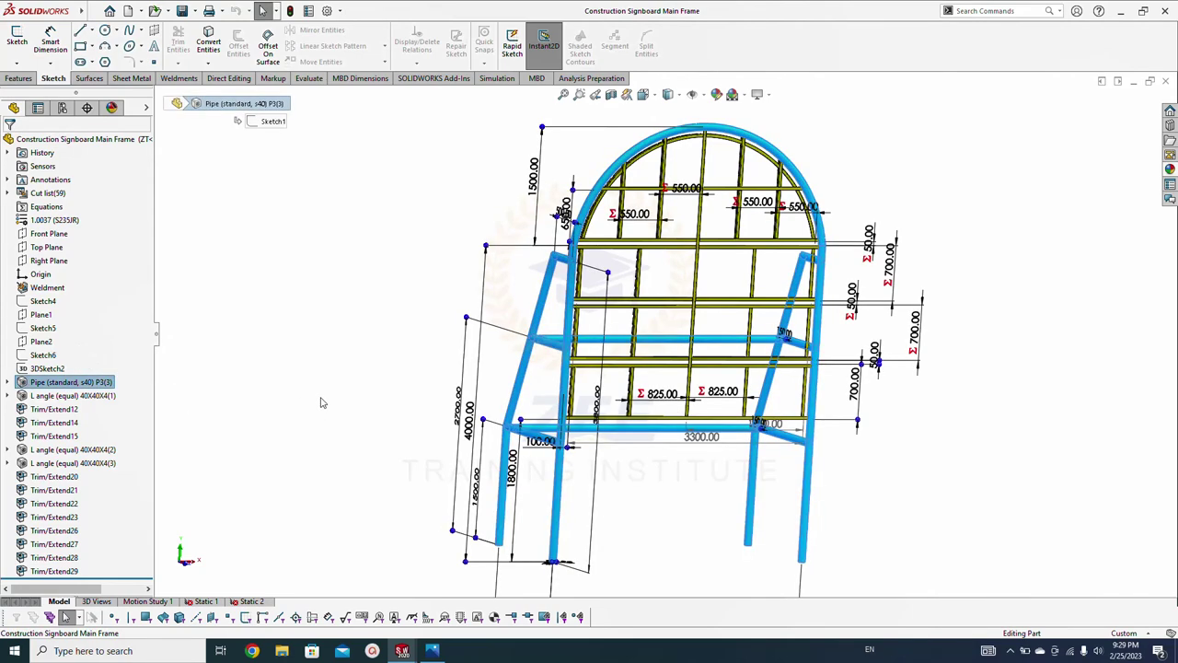
click(315, 368)
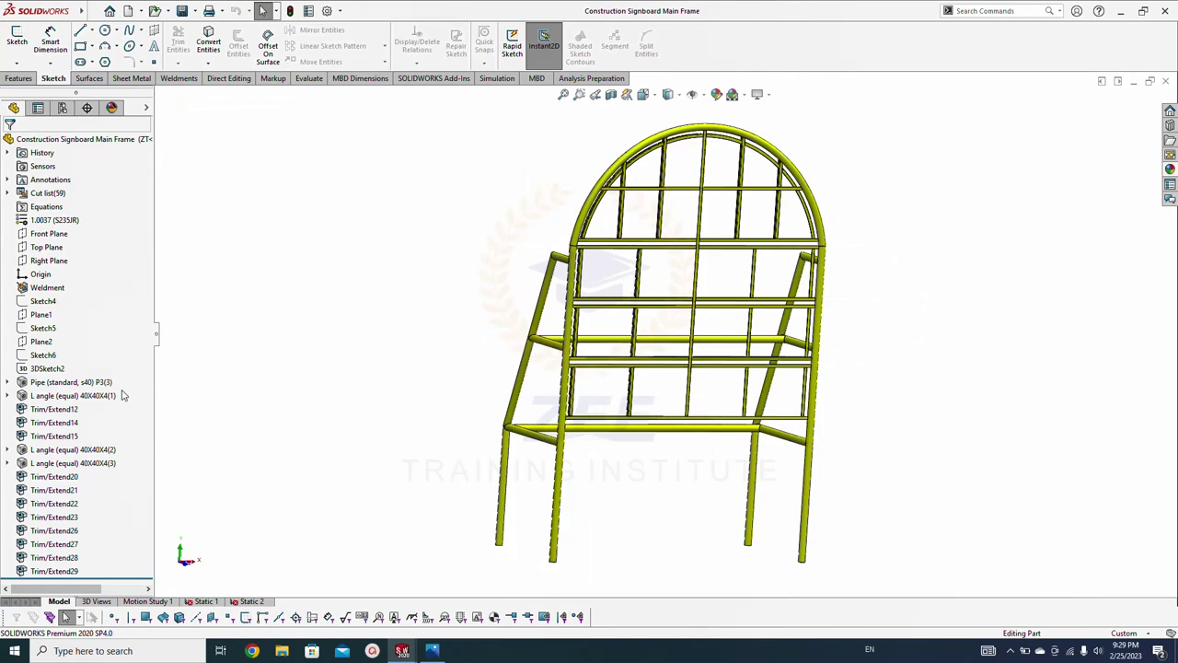
scroll(736, 312, down, 3)
scroll(609, 355, up, 3)
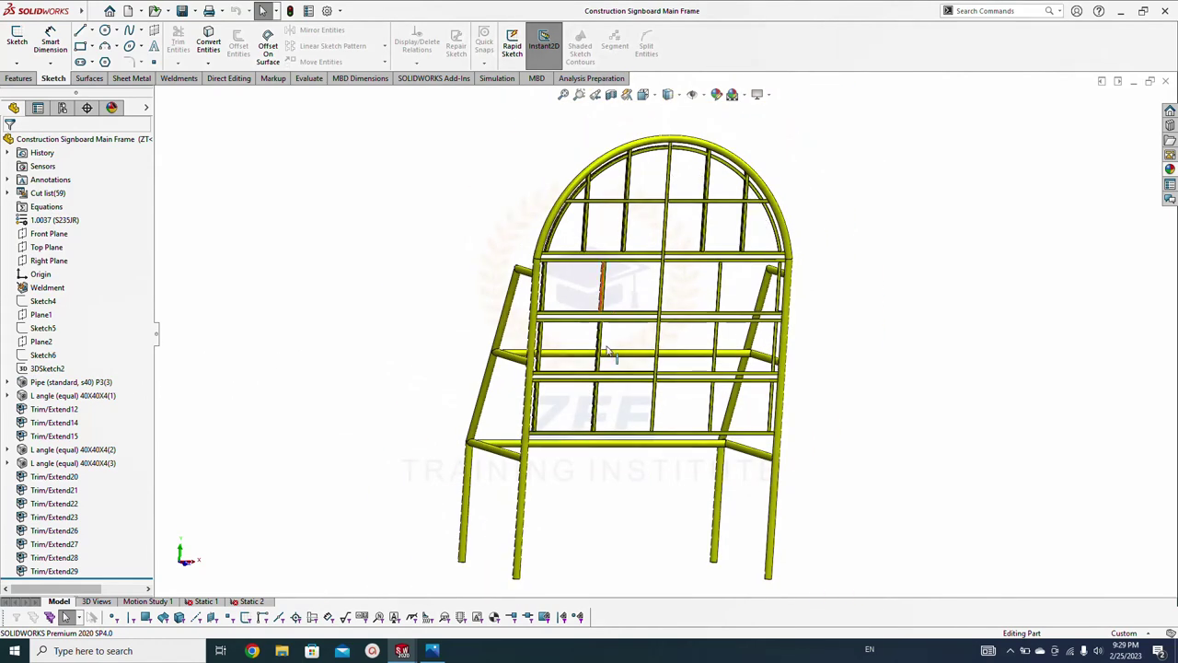
scroll(685, 322, down, 2)
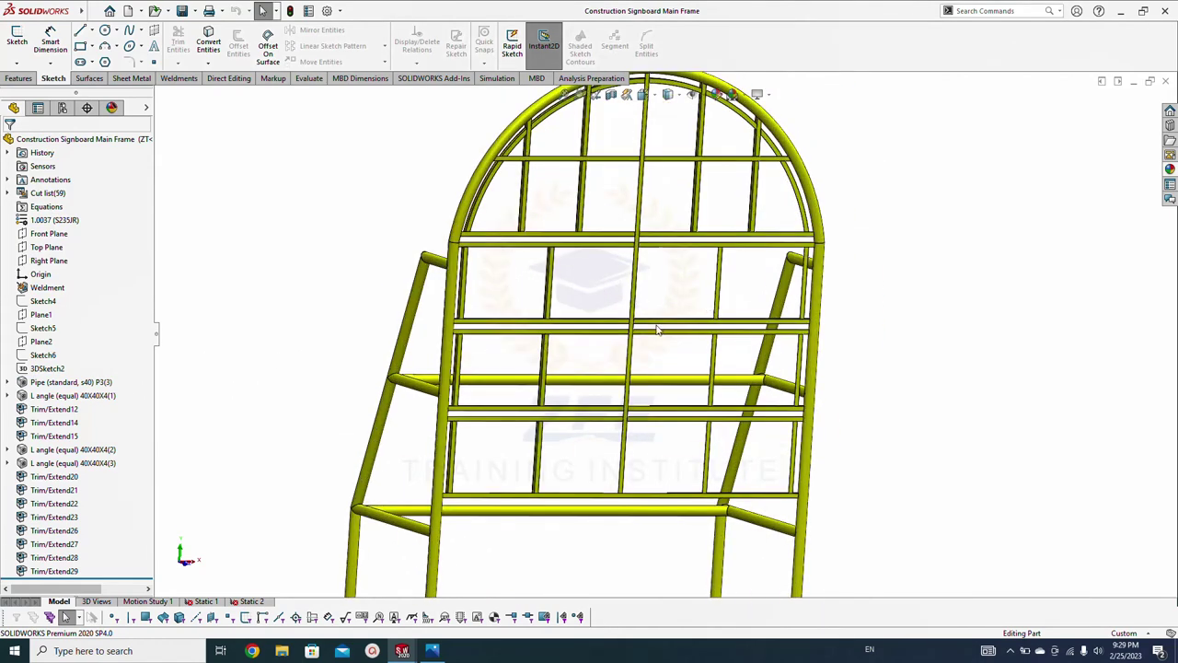
middle_drag(657, 329, 689, 310)
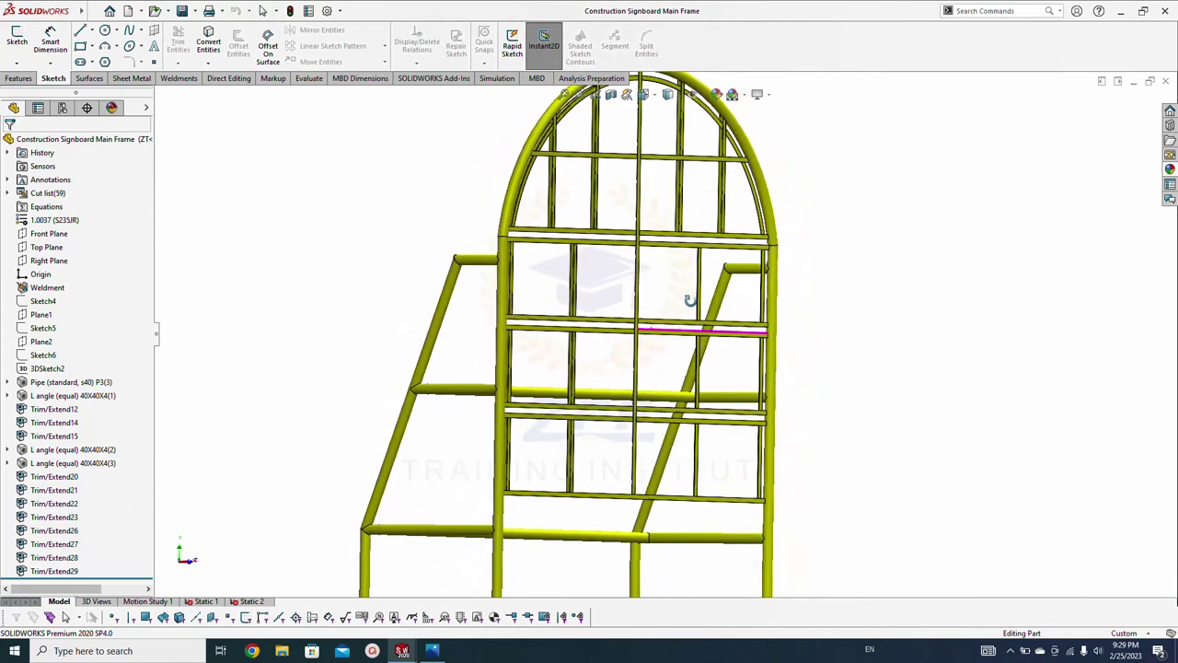
click(96, 396)
click(85, 449)
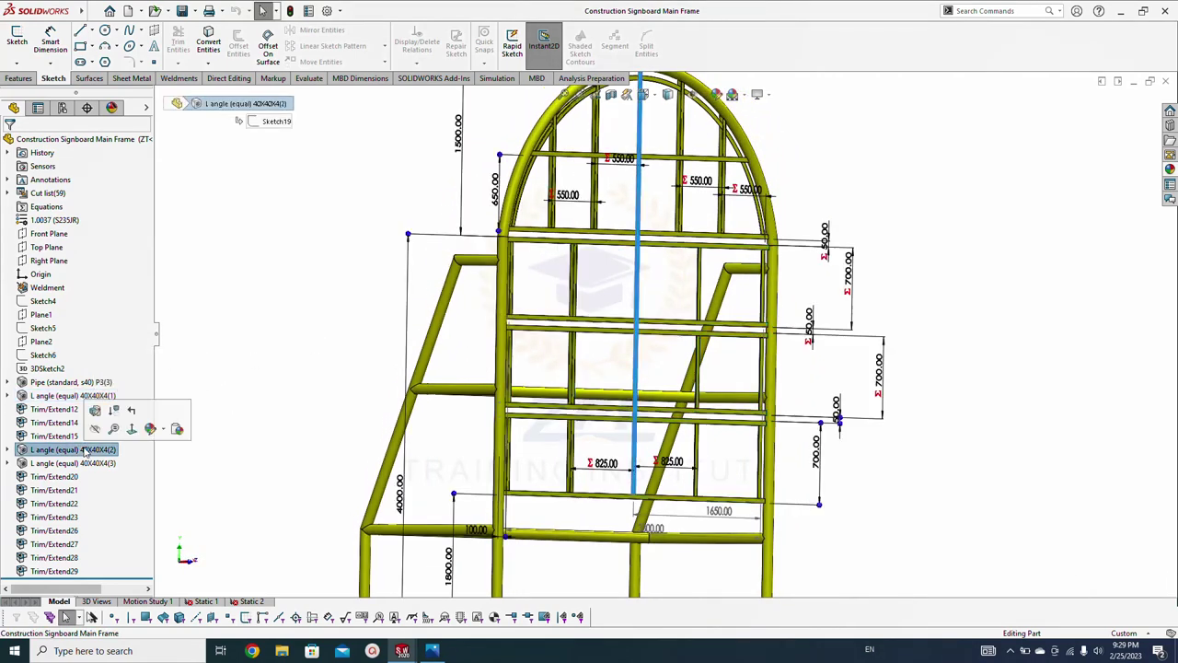
click(85, 463)
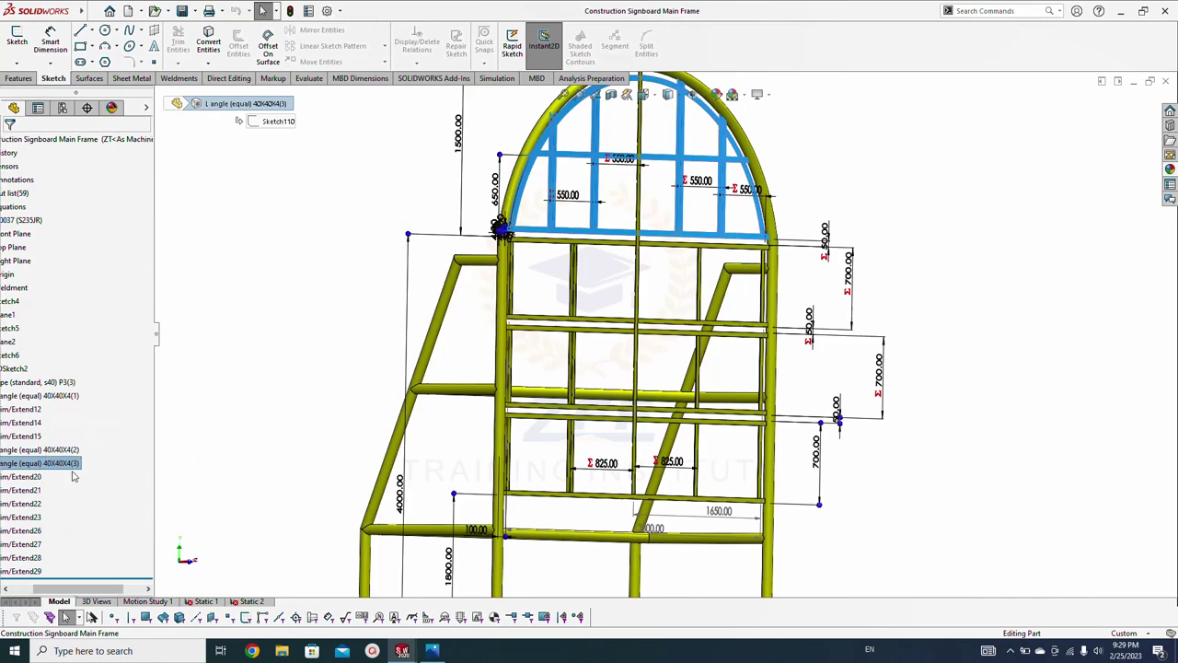
click(418, 336)
middle_drag(483, 222, 611, 241)
scroll(612, 241, down, 10)
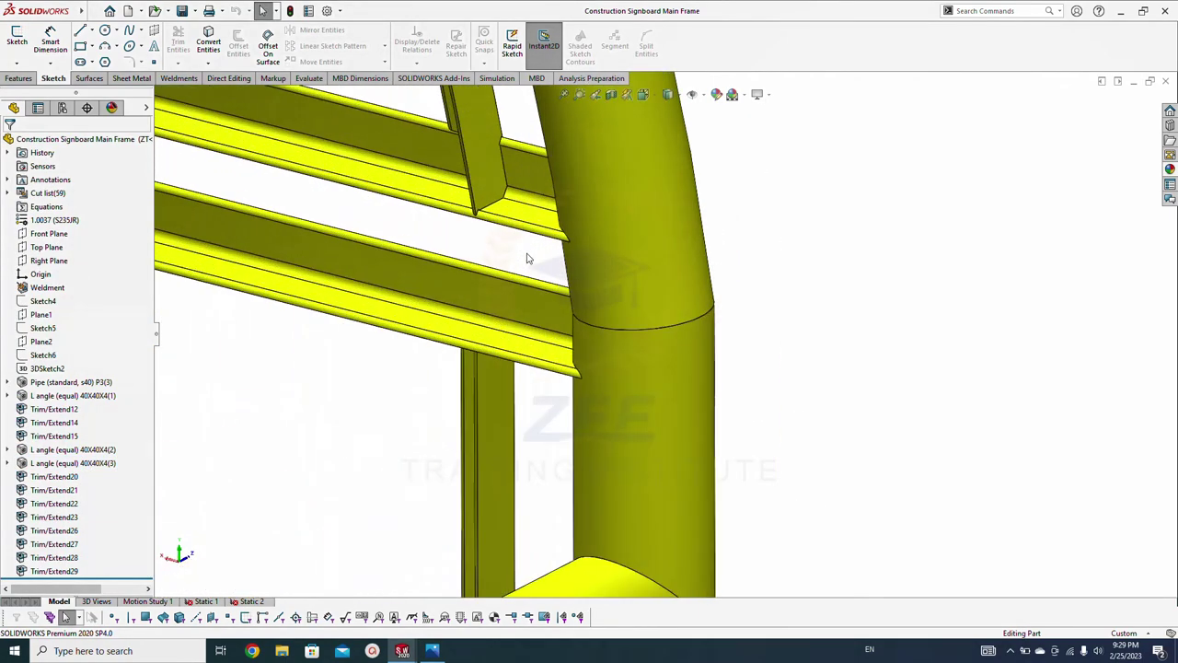
scroll(562, 214, up, 15)
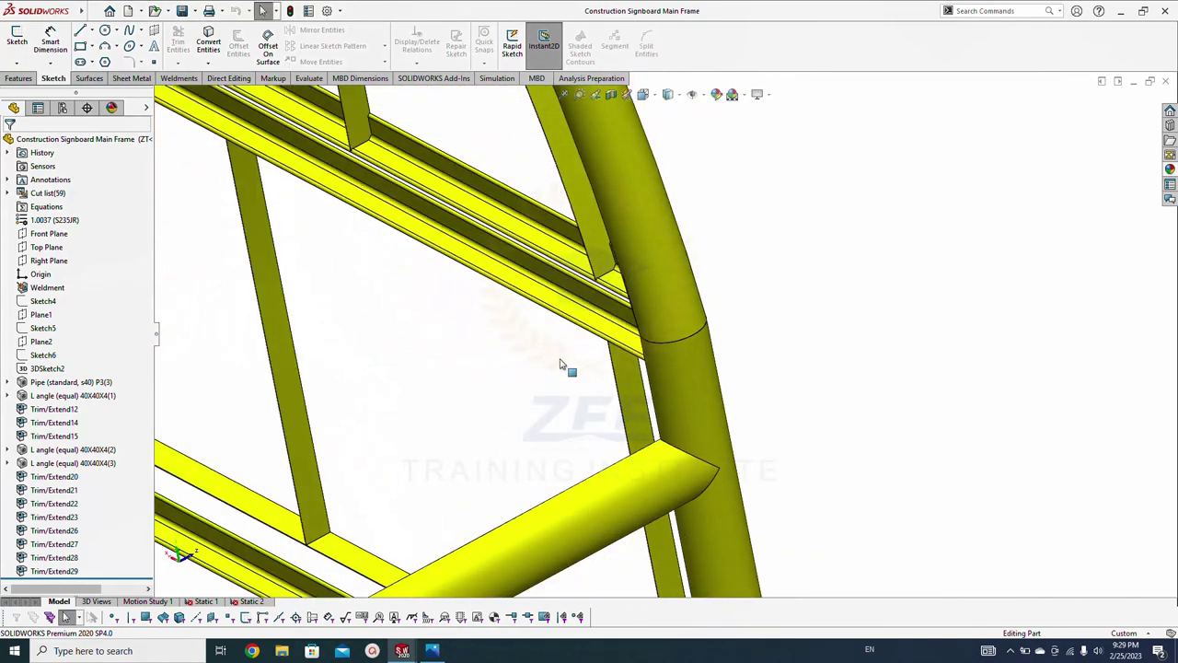
scroll(574, 387, up, 3)
key(ctrl+1)
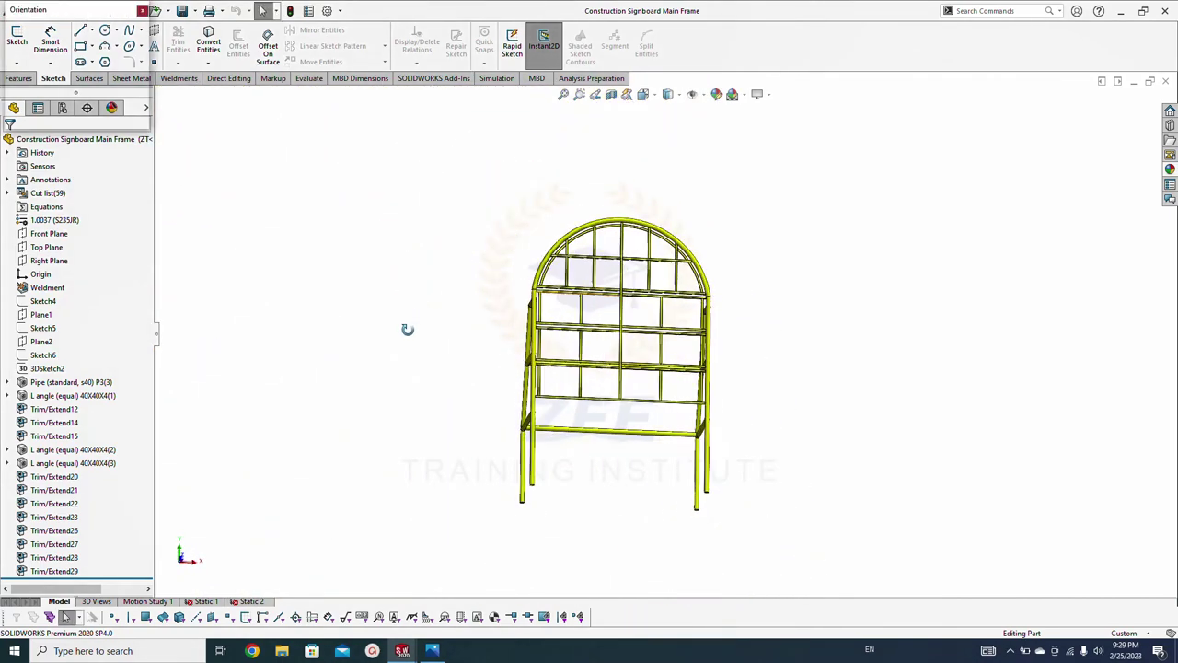
key(space)
click(481, 366)
click(43, 301)
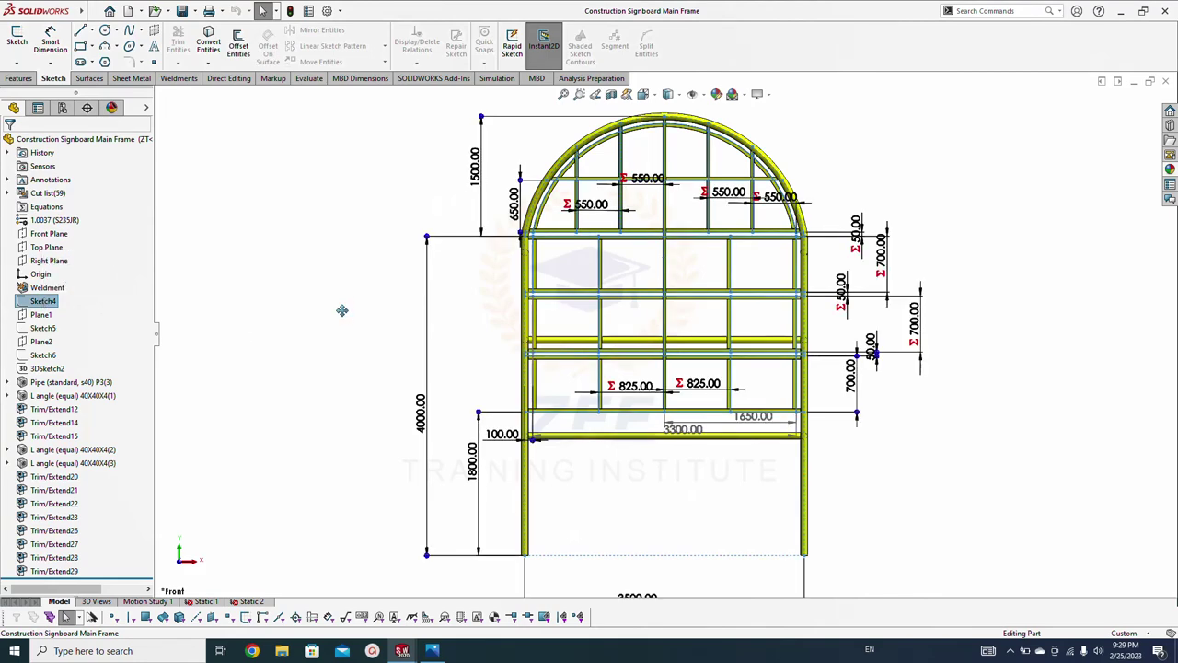
ctrl+middle_drag(344, 309, 327, 319)
key(f)
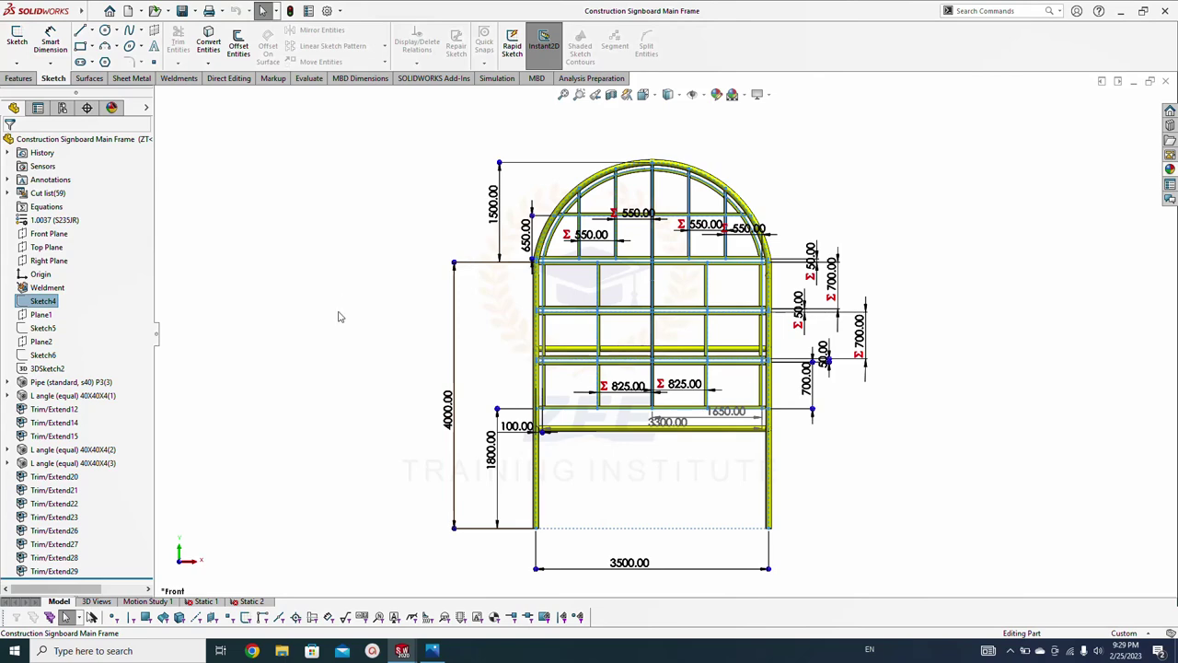
click(344, 324)
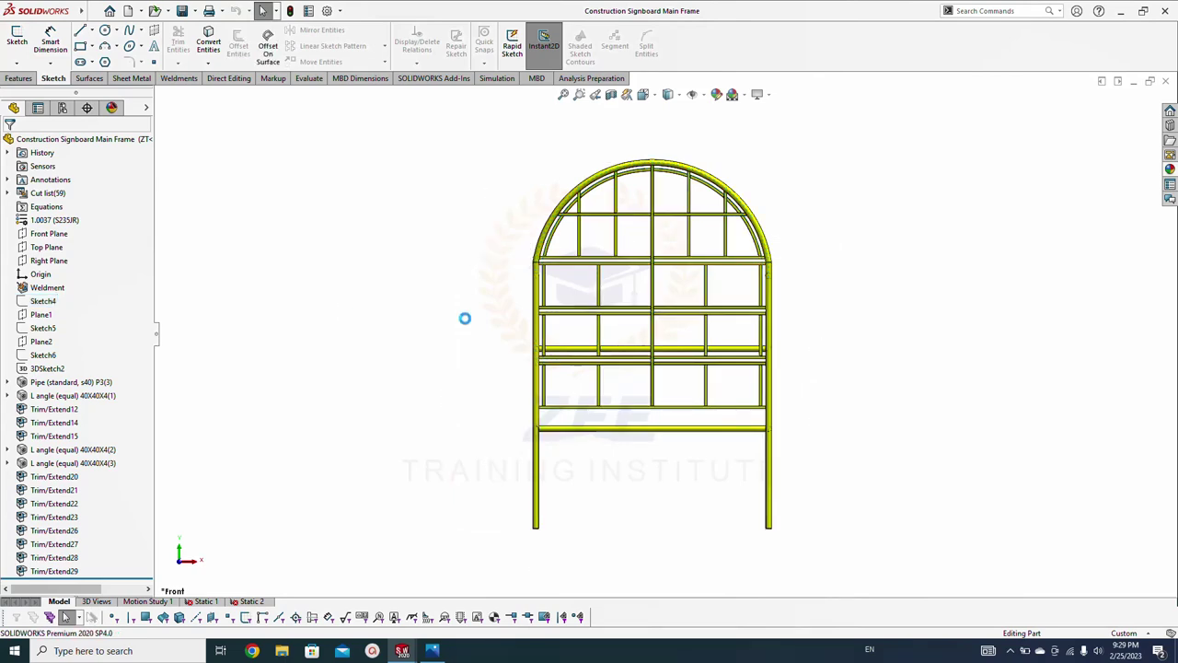
Close the frame part and open the bottom rectangular panel as its own part
click(1166, 82)
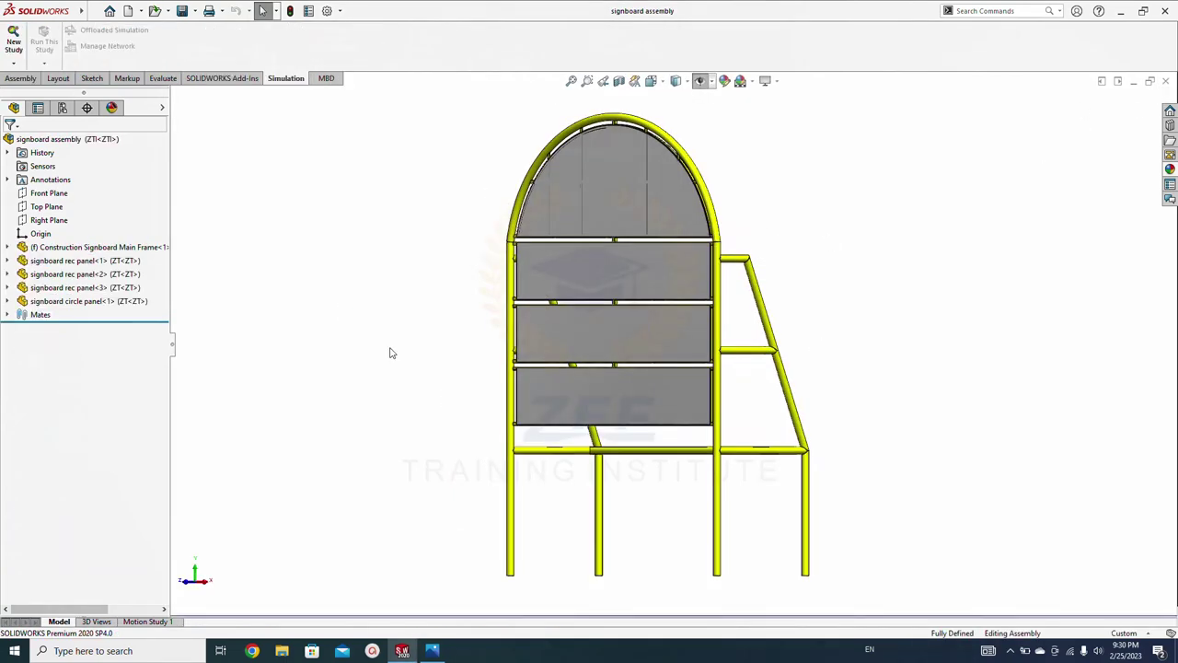
scroll(653, 330, down, 3)
scroll(641, 253, up, 3)
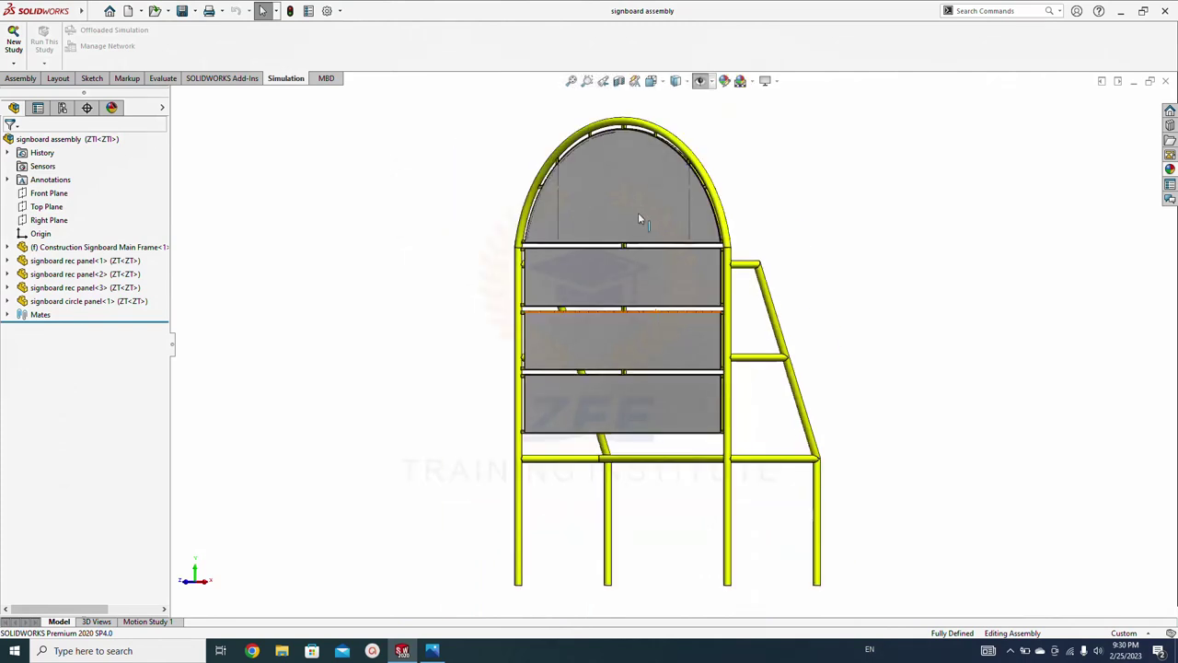
middle_drag(461, 339, 466, 356)
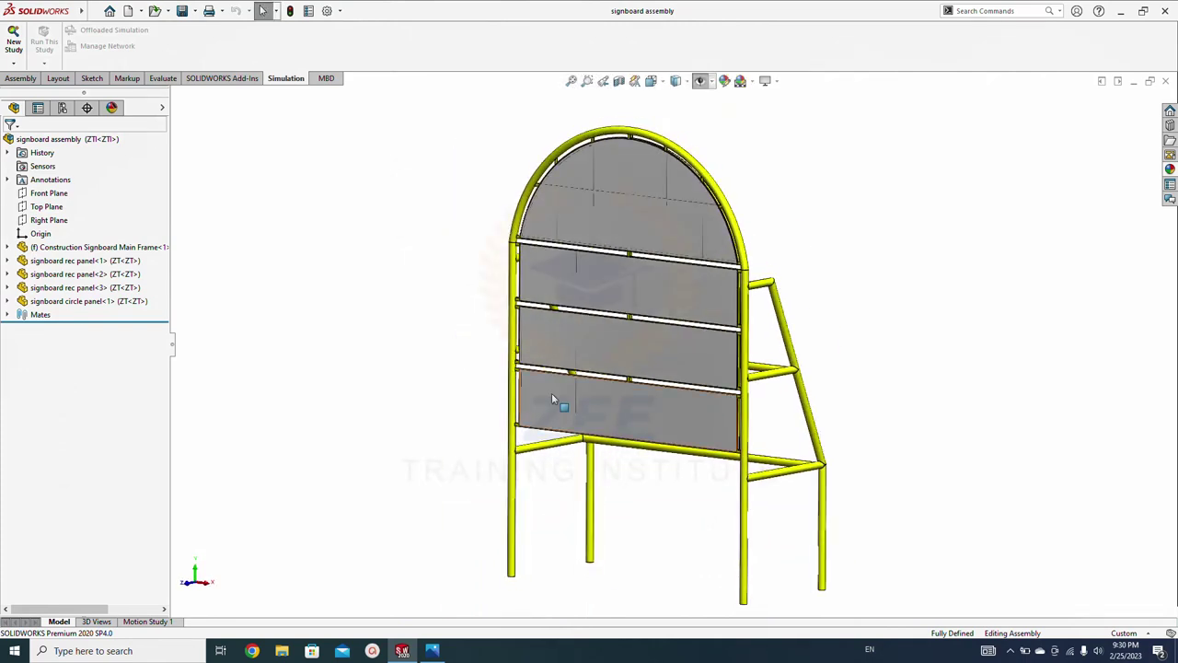
click(551, 396)
click(438, 388)
click(524, 387)
click(561, 316)
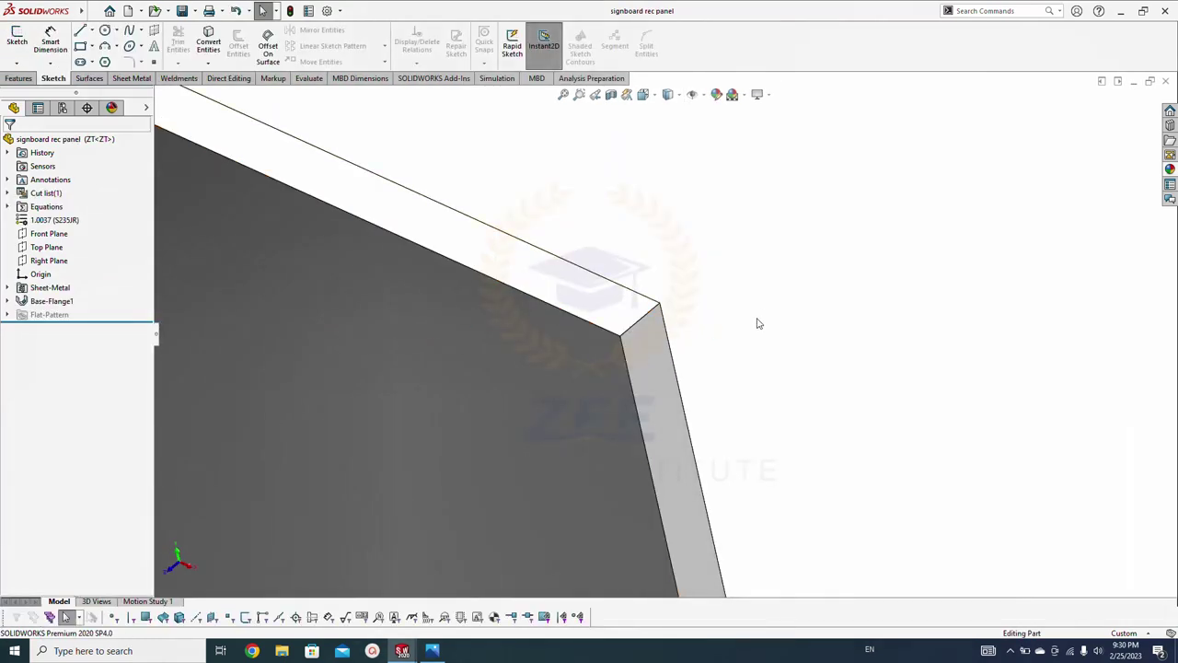
Check the rec panel edge's 4 mm thickness, fit the panel in view, and close it
scroll(978, 371, down, 5)
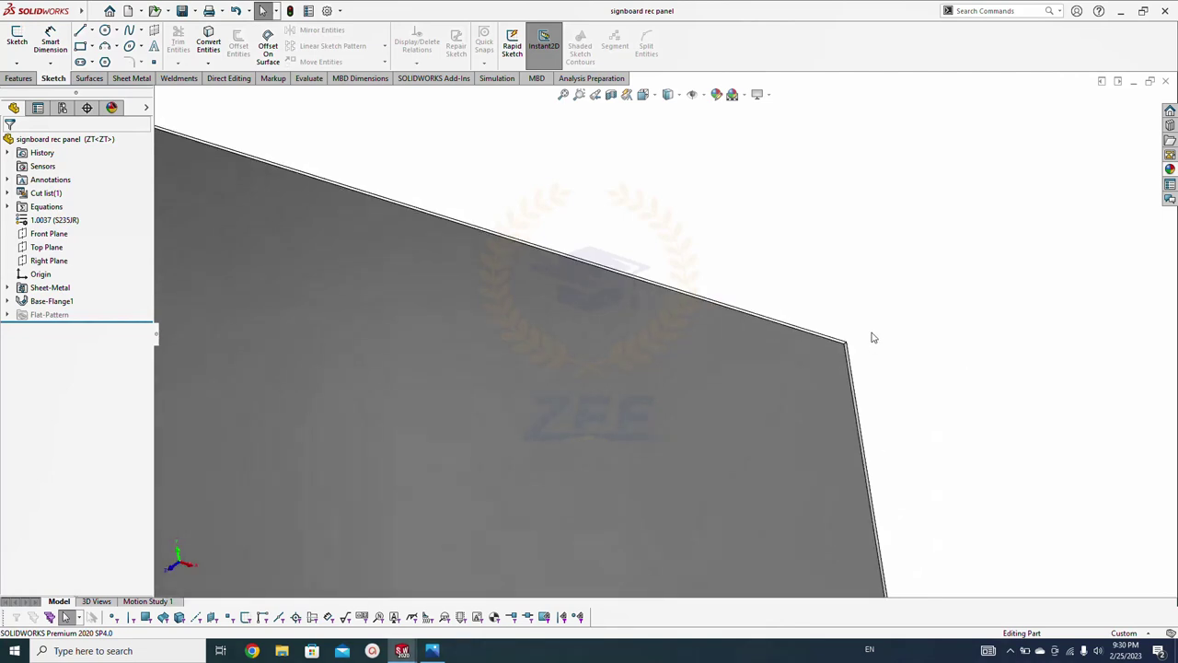
click(671, 329)
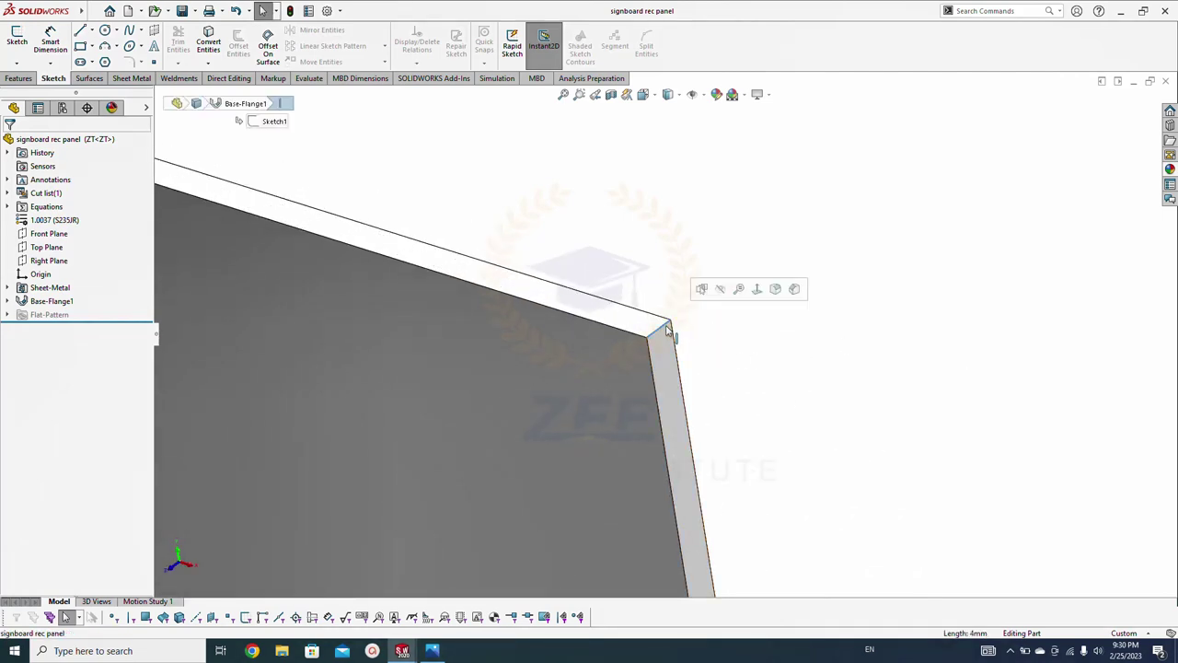
click(878, 476)
key(f)
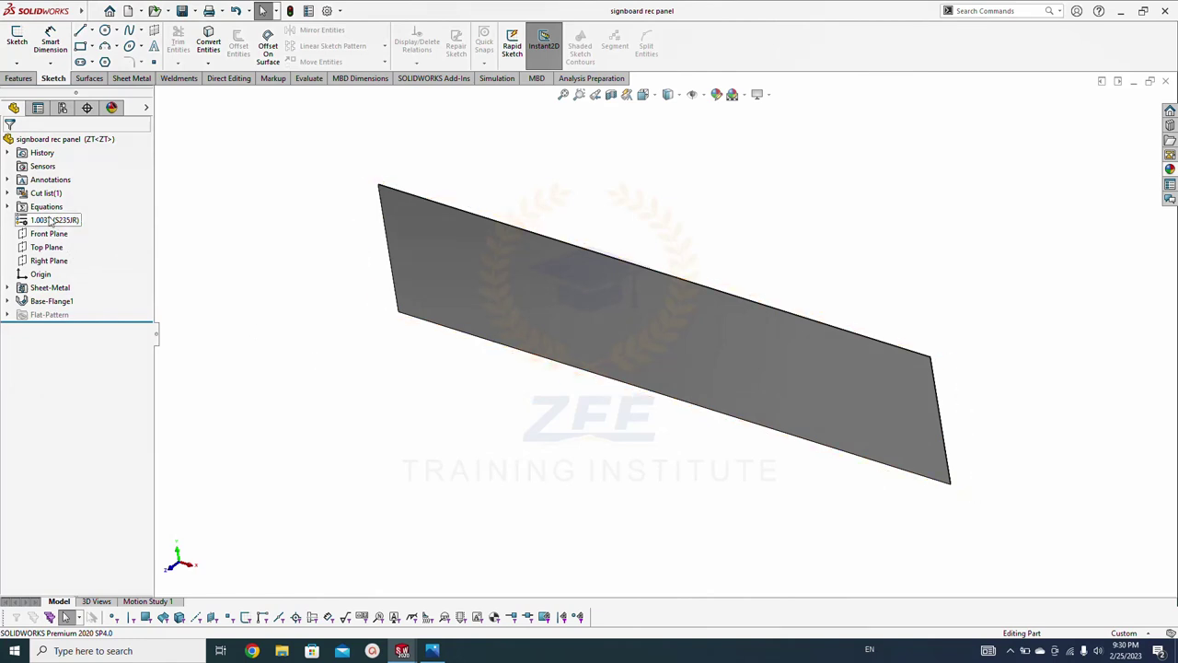
click(1165, 81)
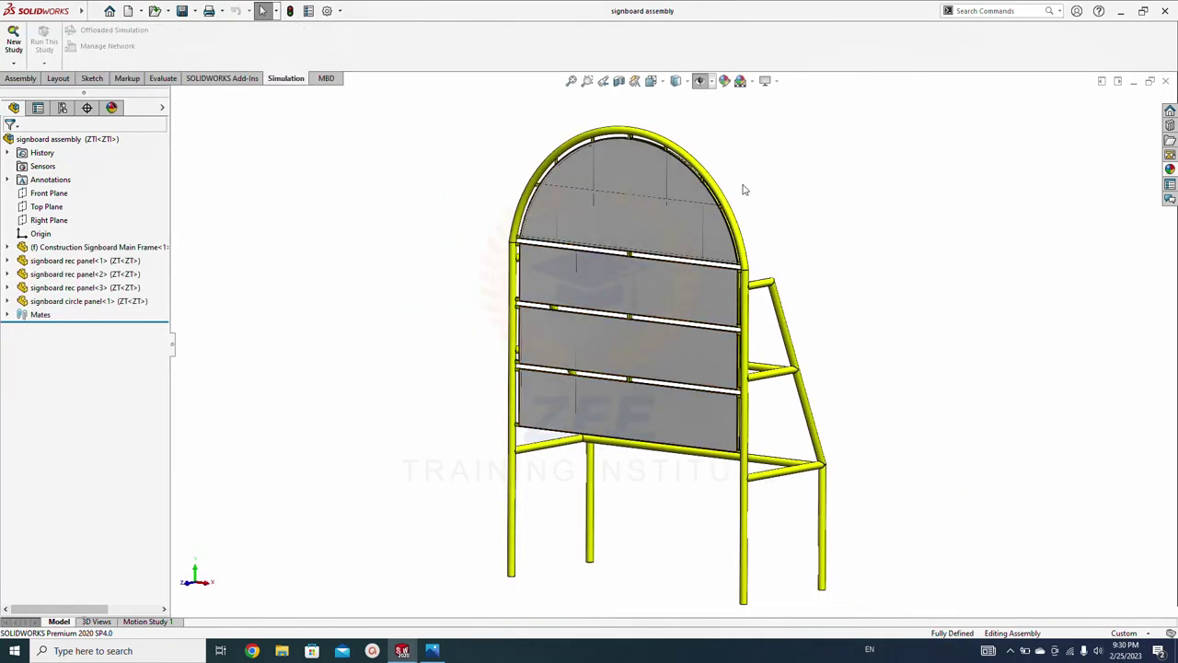
scroll(670, 258, down, 4)
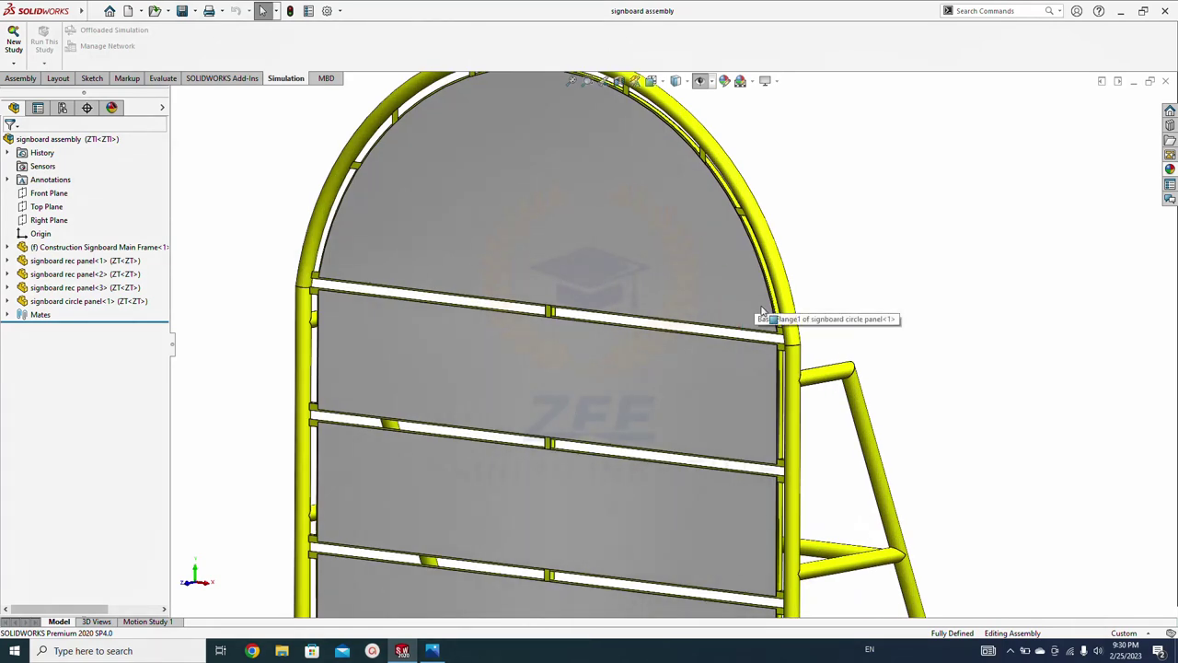
scroll(619, 334, up, 5)
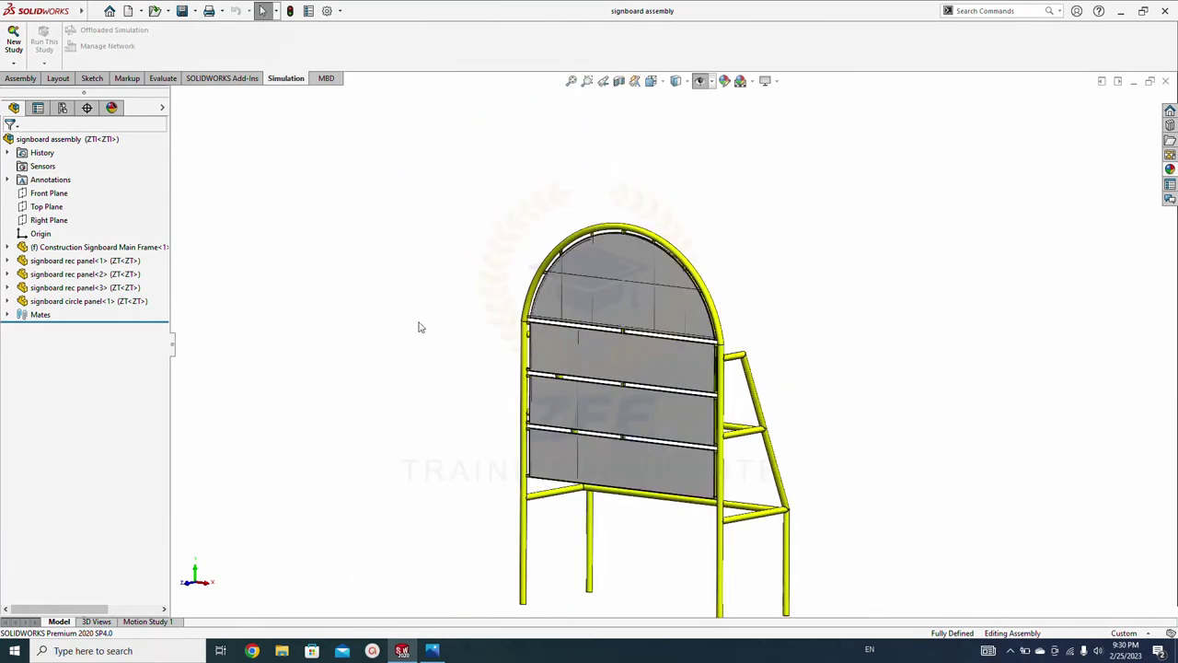
middle_drag(414, 359, 450, 396)
key(f)
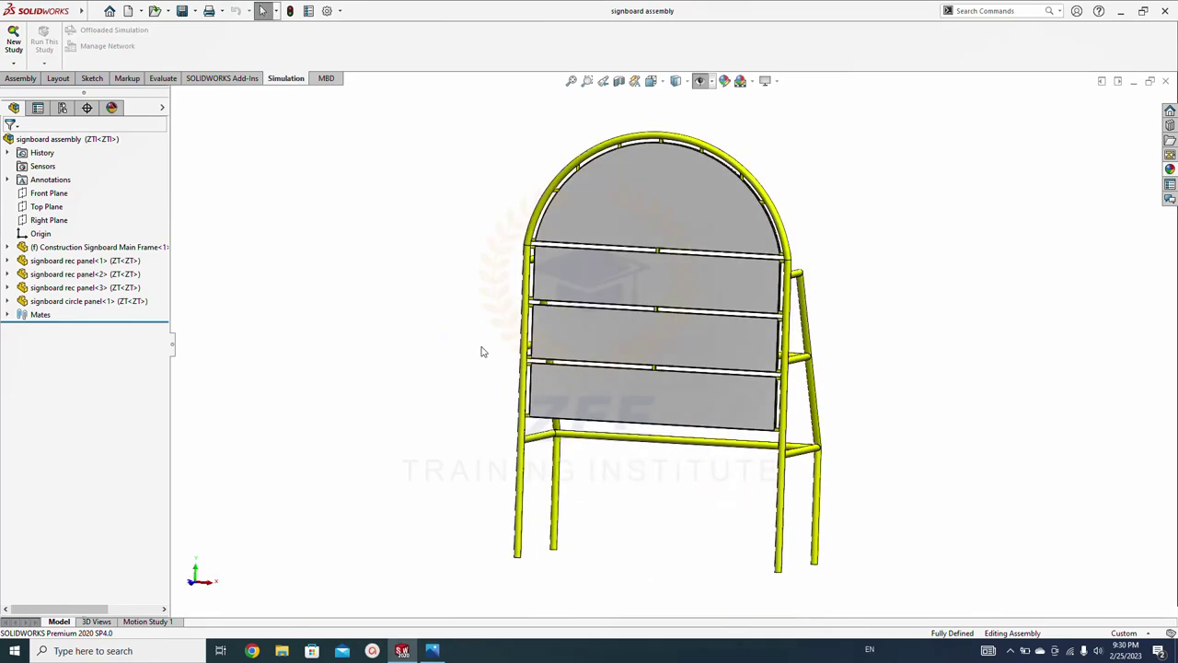
key(space)
click(483, 399)
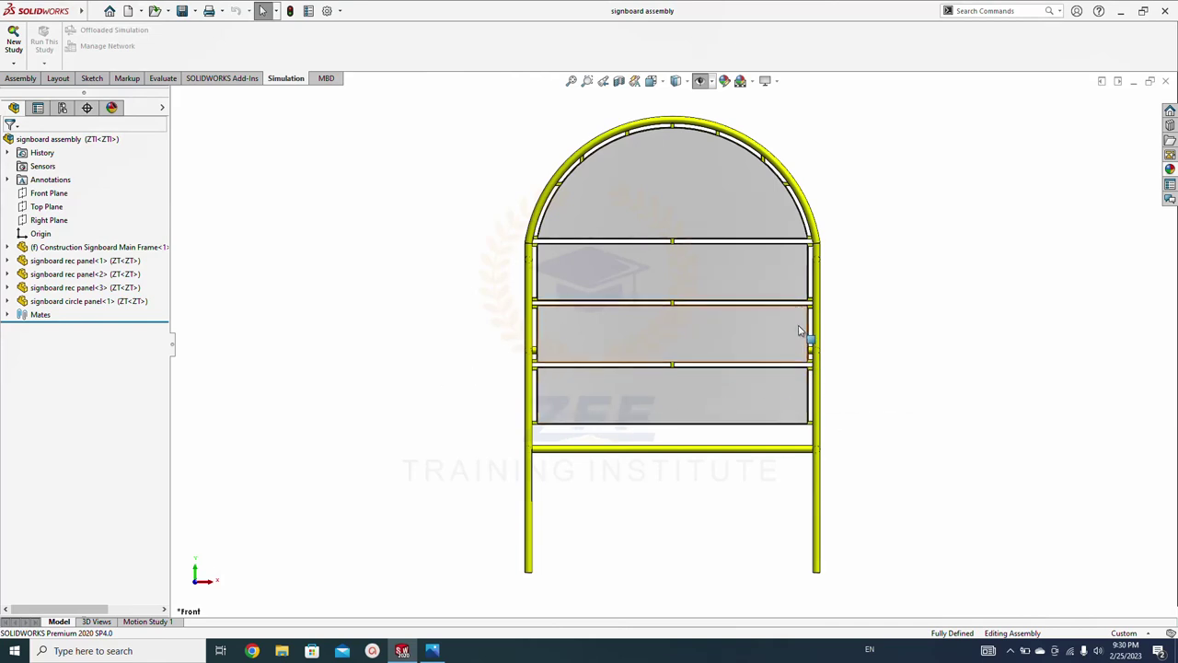
key(Left)
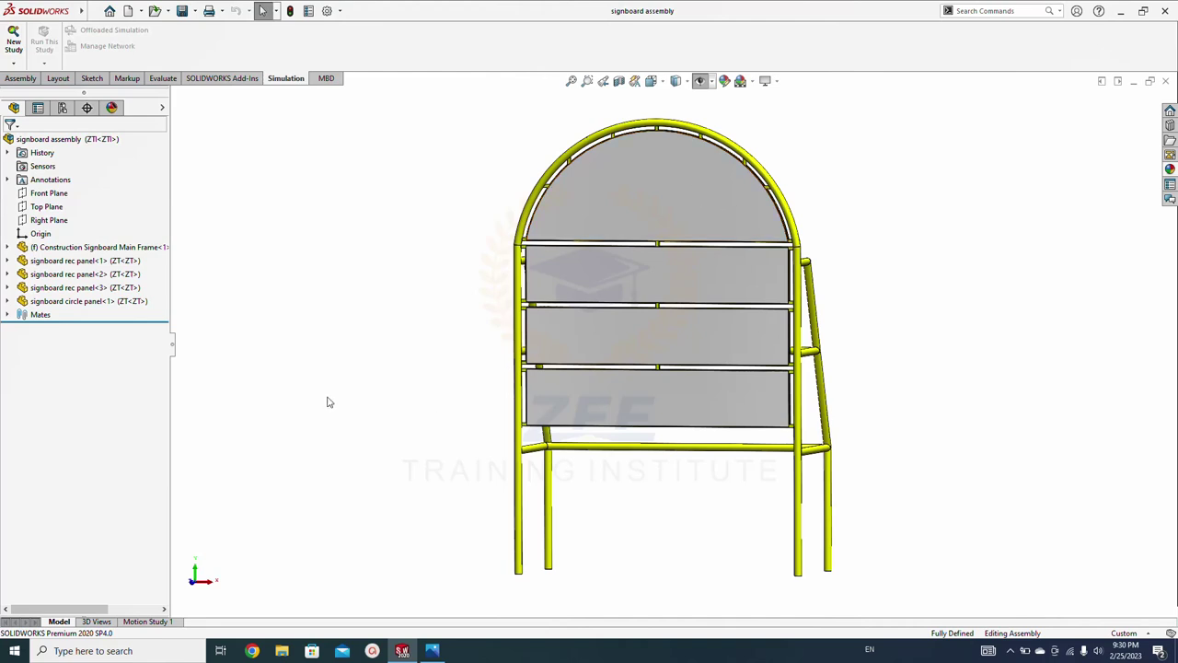
key(m)
click(594, 391)
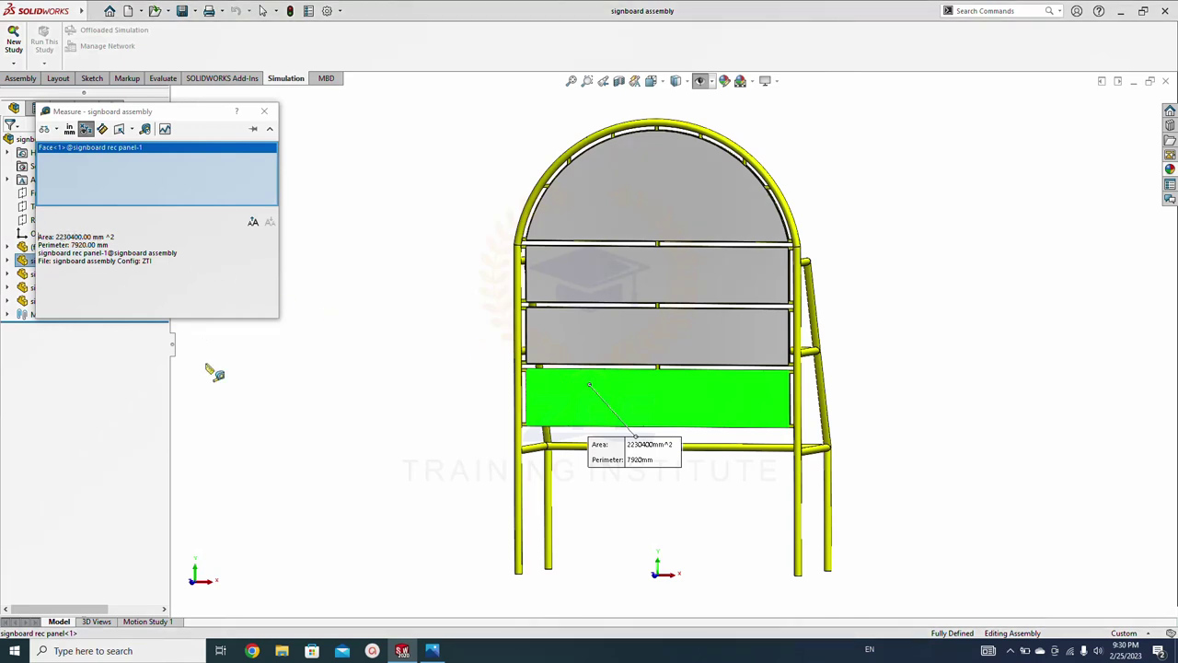
Close the panel measurement (2230400 mm², 7920 mm) and switch to a new Chrome tab
click(262, 111)
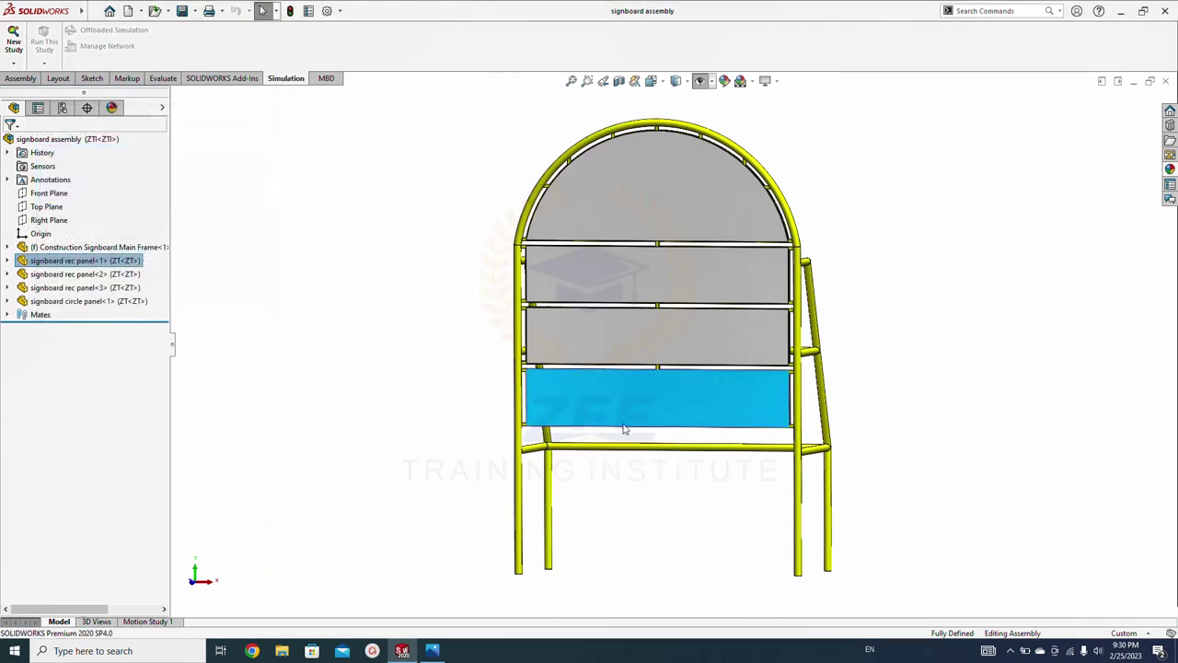
click(442, 428)
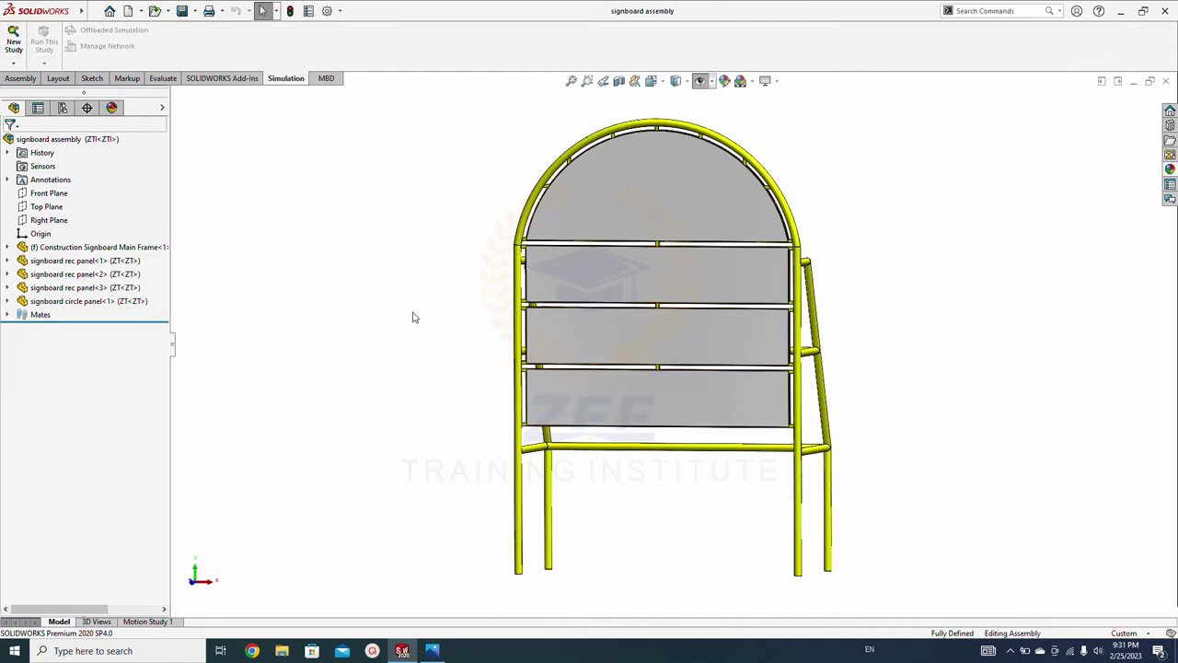
click(251, 650)
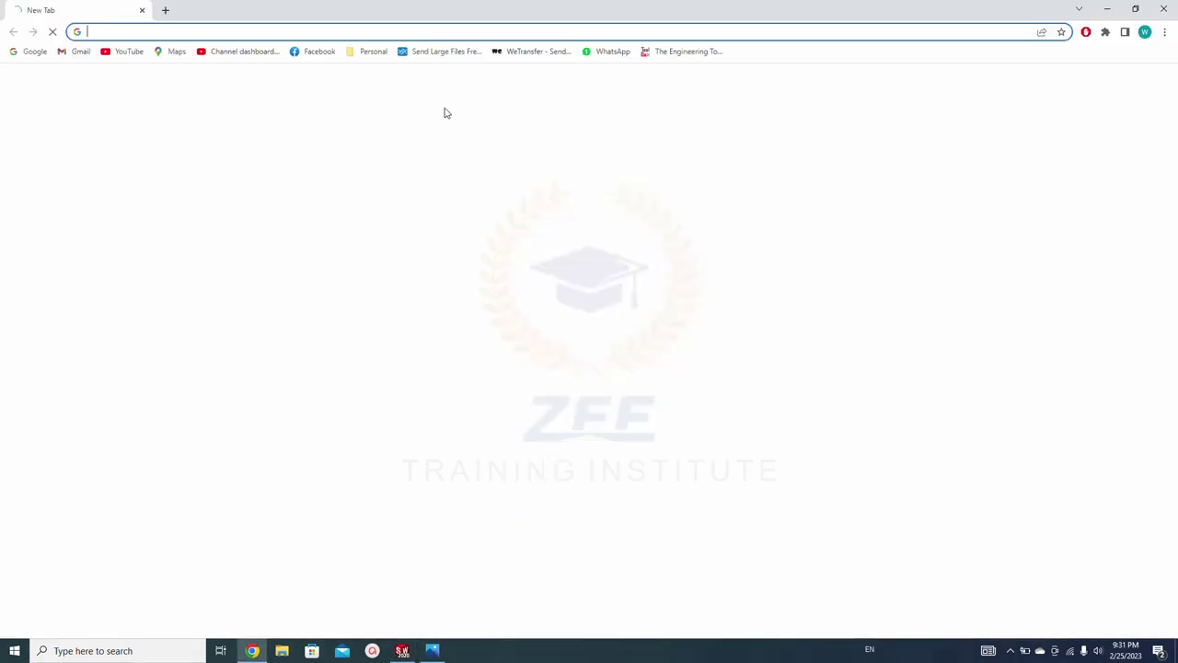
Search The Engineering ToolBox for wind load and open the Wind Load vs. Wind Speed page
click(705, 51)
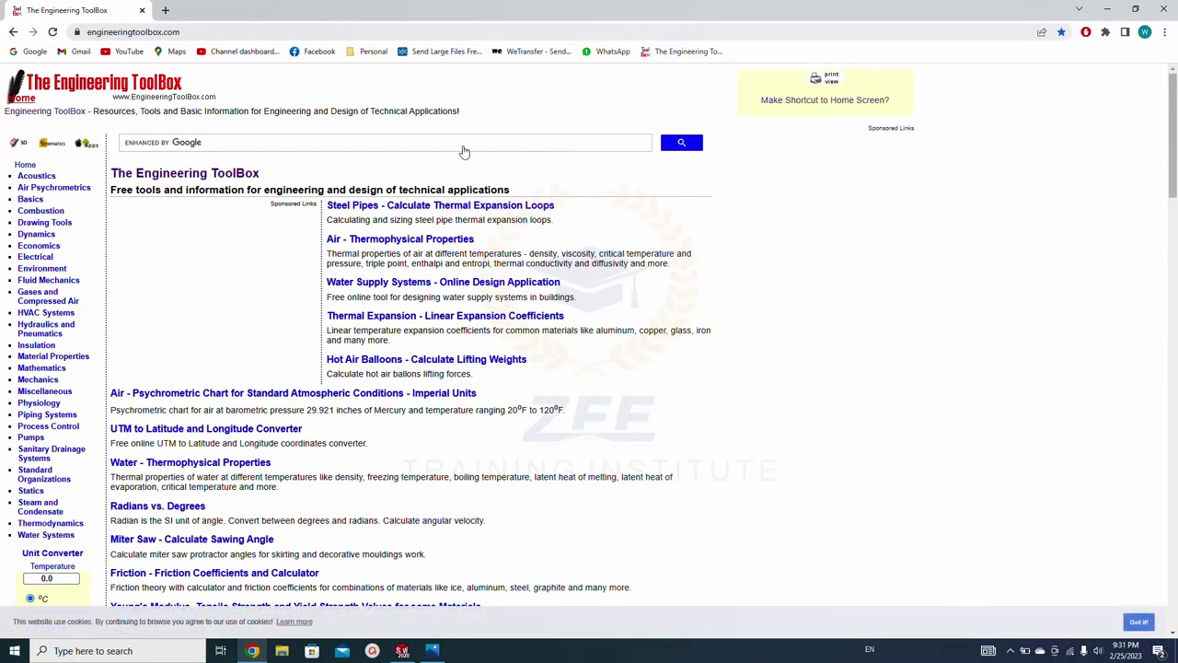
click(462, 145)
text(wind loaed)
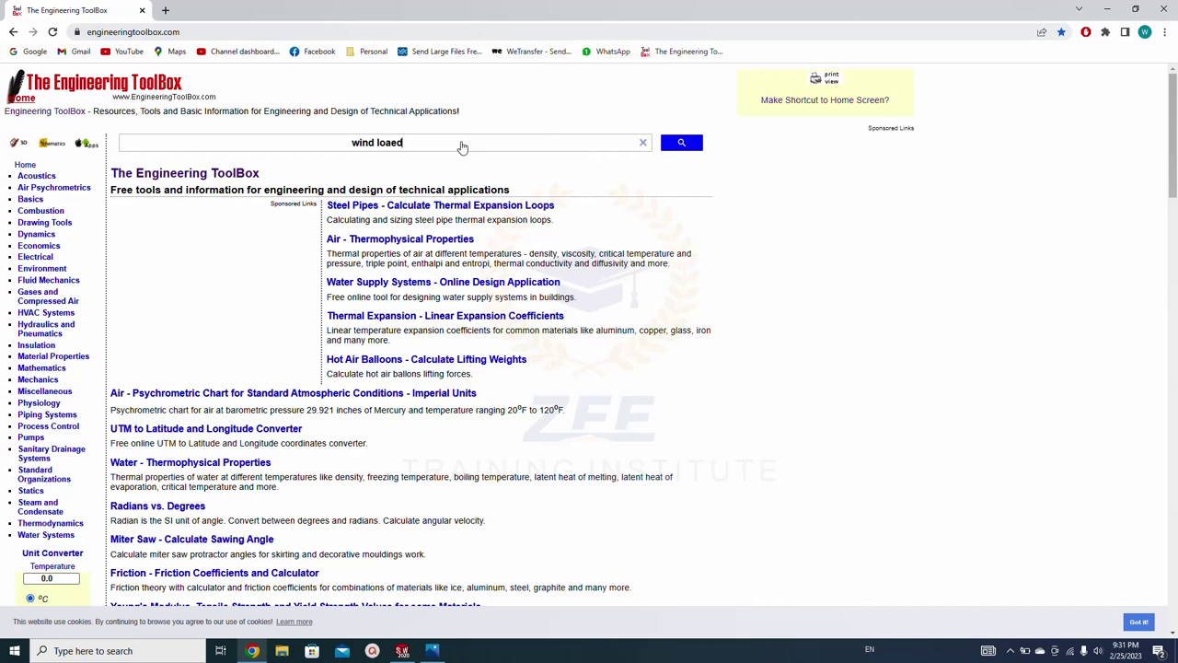
key(Return)
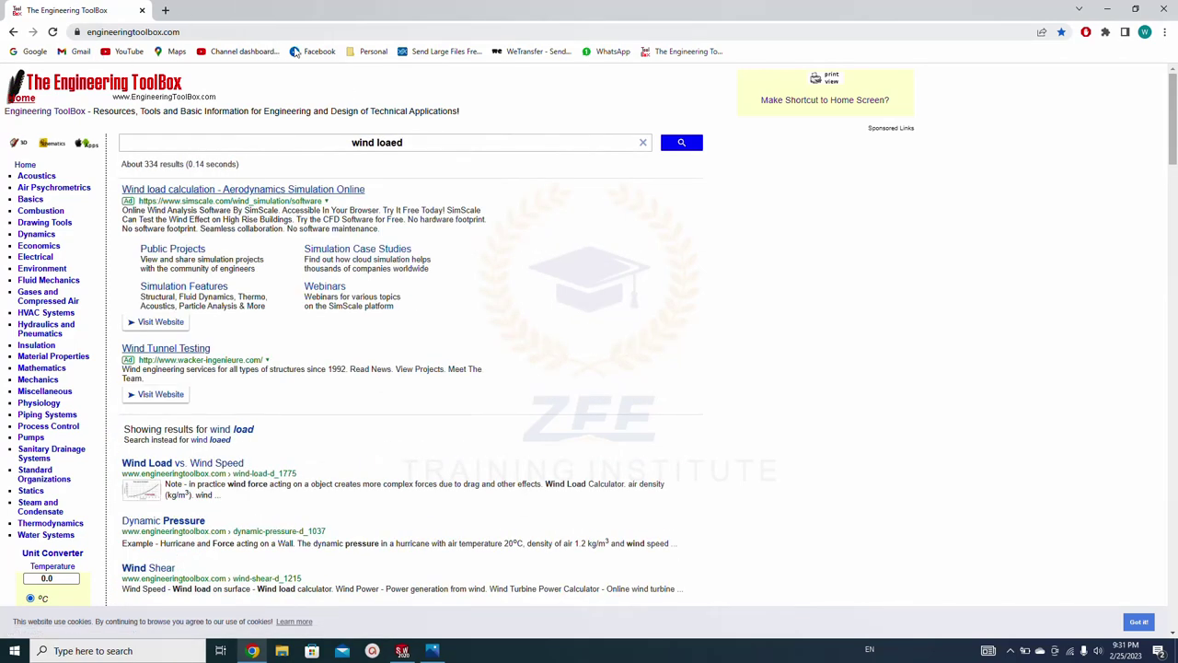
click(686, 145)
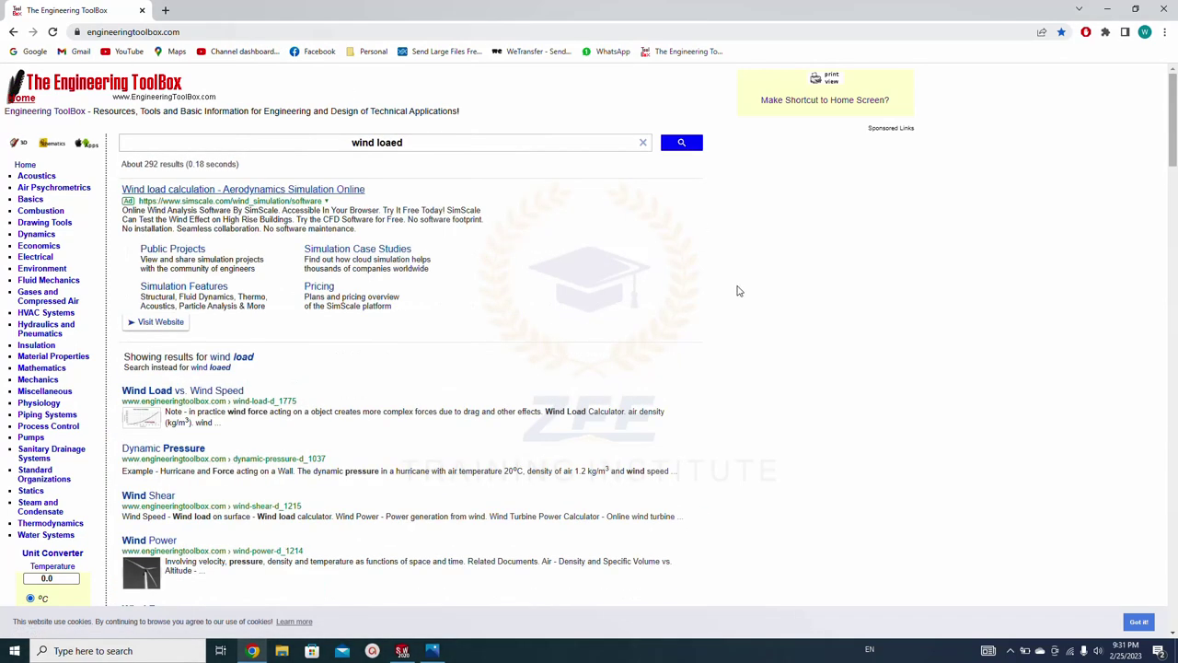
scroll(218, 311, down, 1)
click(202, 330)
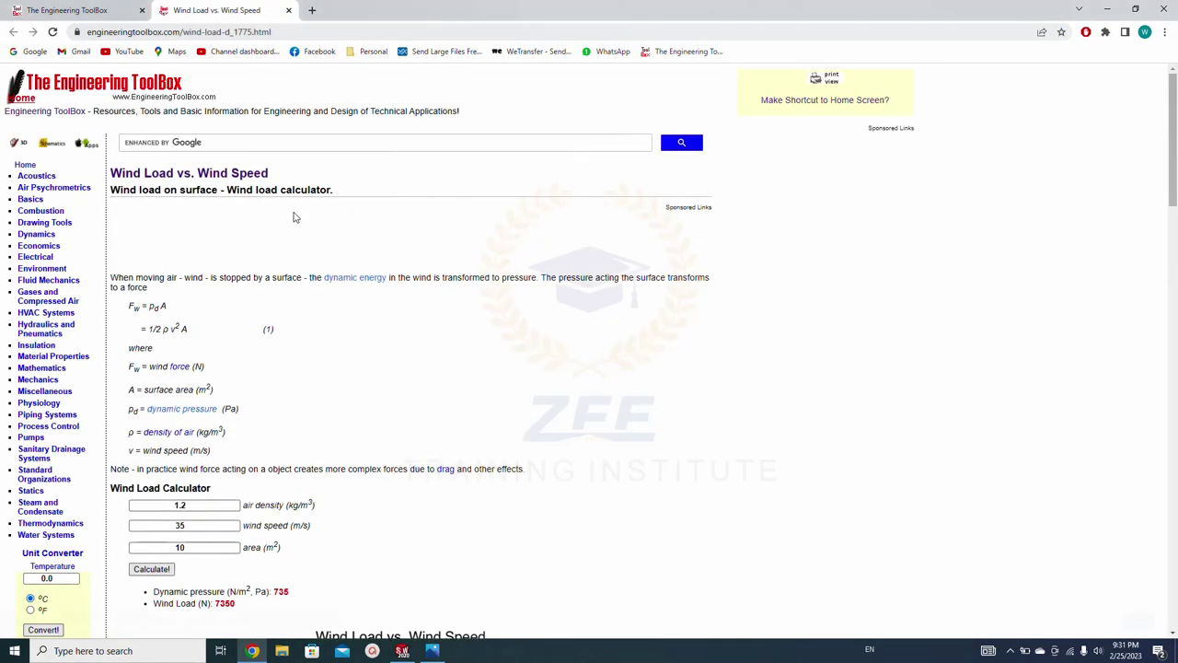
scroll(518, 337, down, 3)
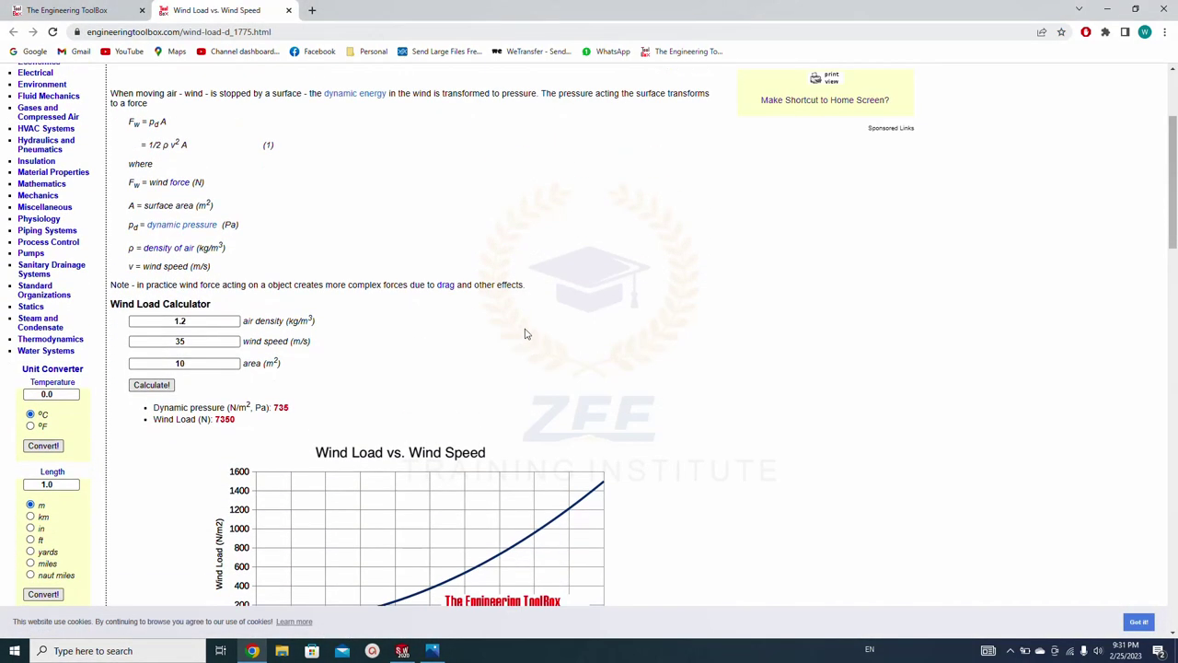
scroll(720, 309, down, 1)
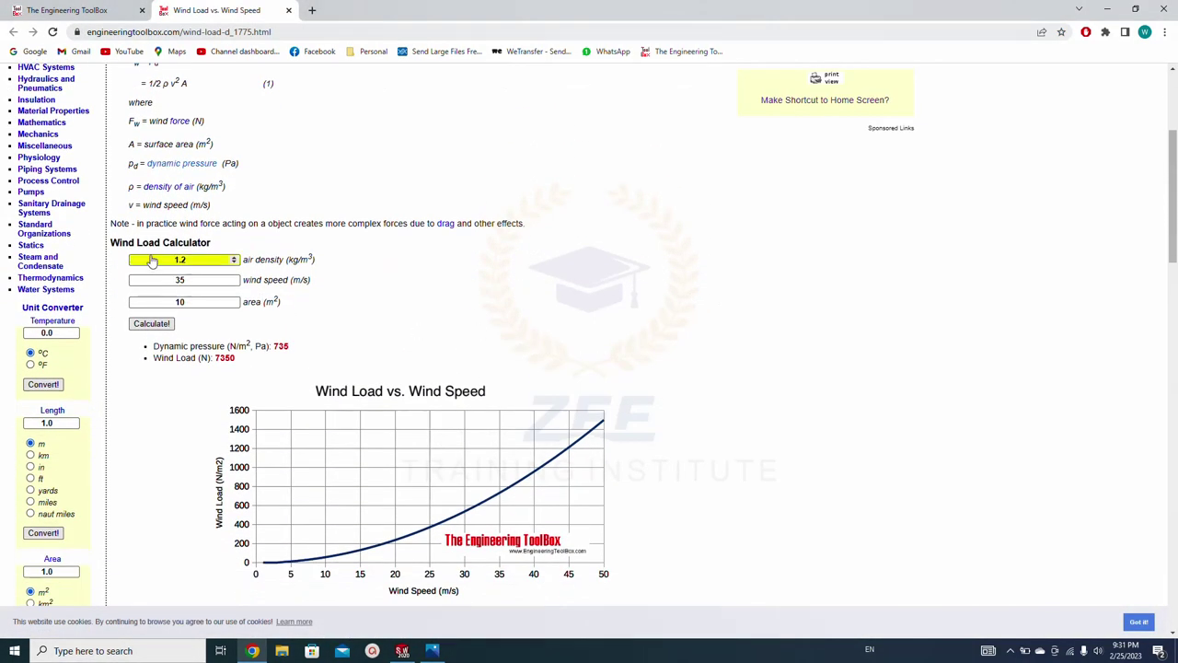
scroll(789, 343, down, 1)
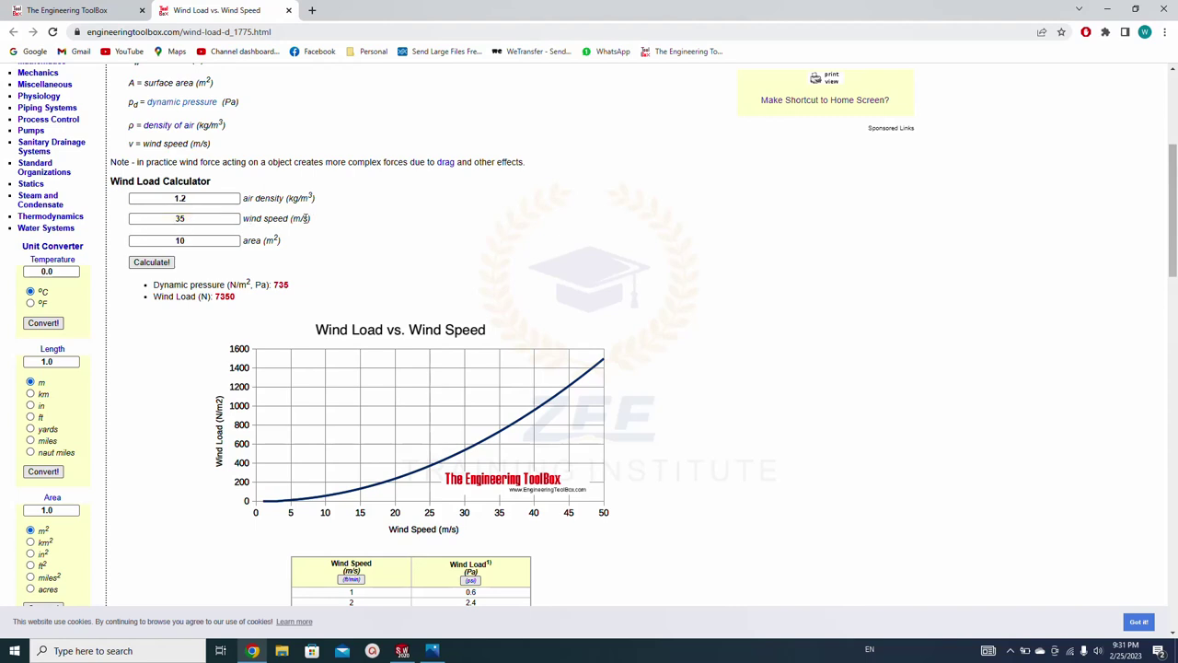
scroll(804, 326, down, 3)
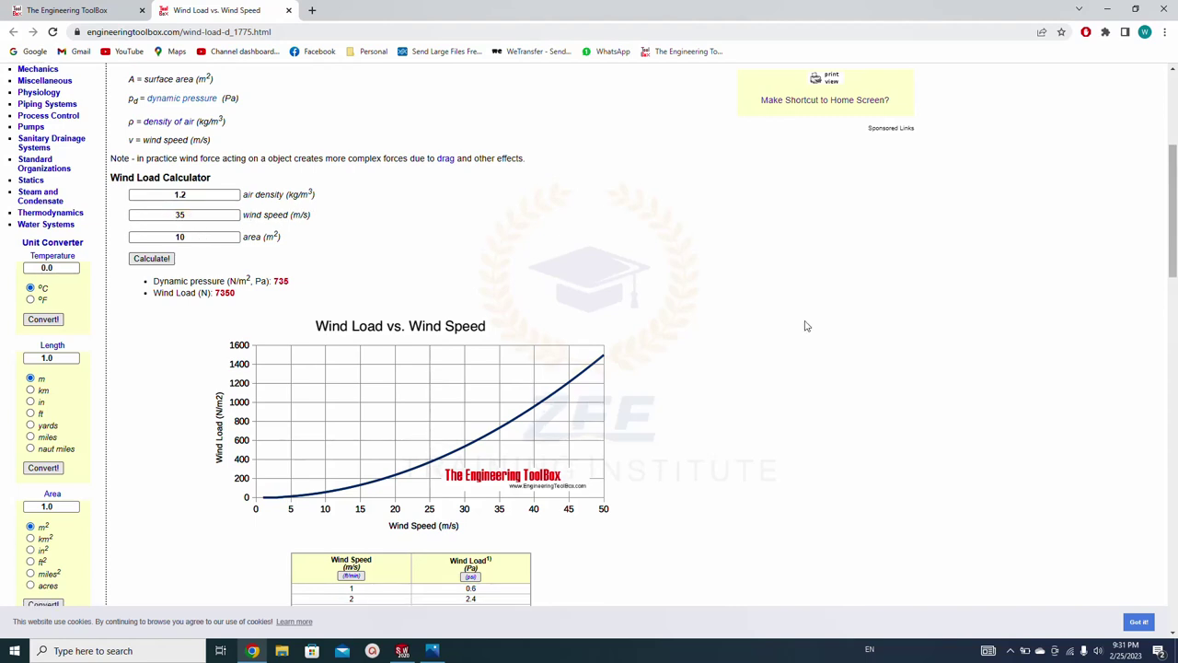
scroll(745, 330, down, 8)
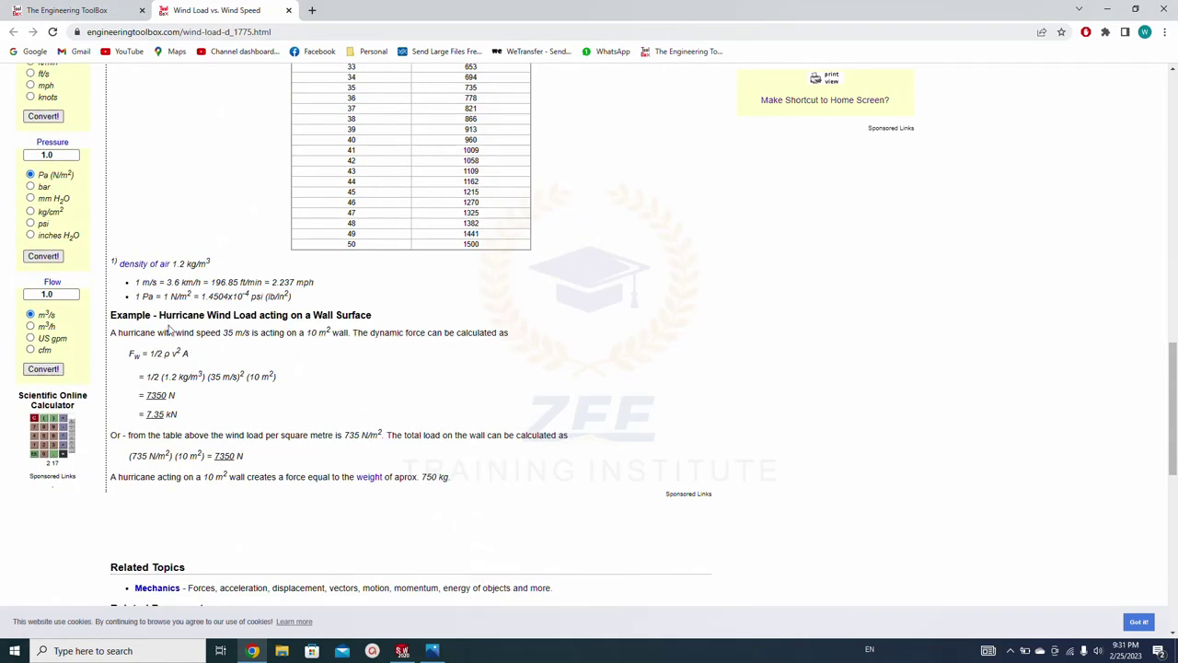
drag(164, 316, 232, 316)
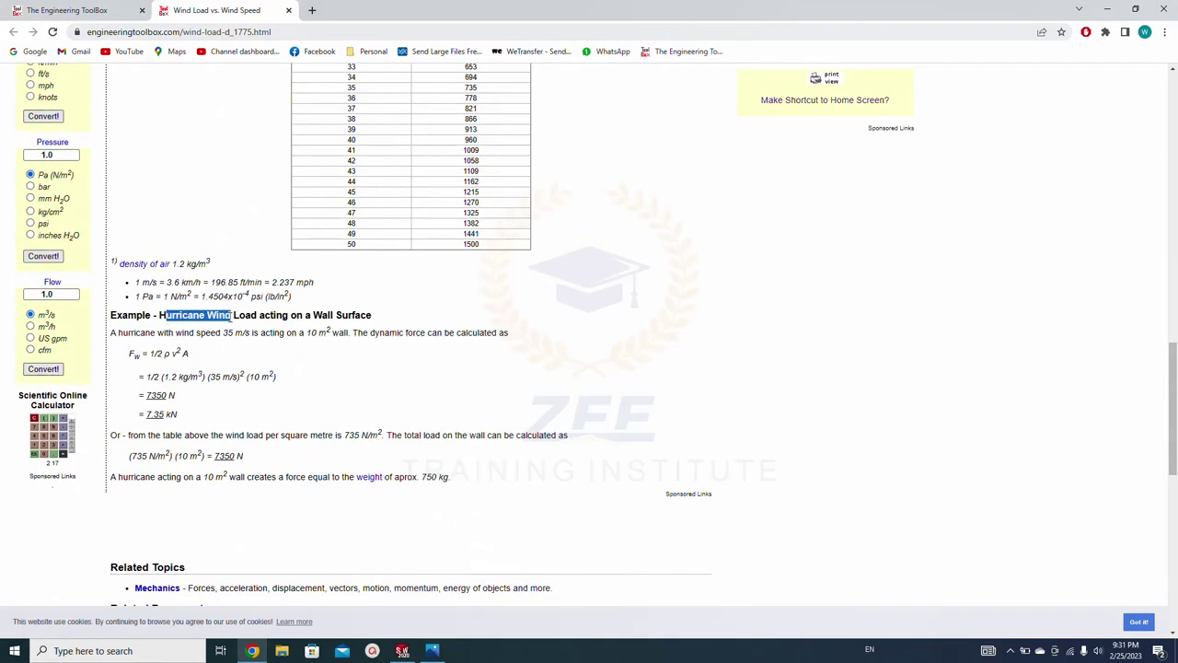
drag(127, 335, 218, 335)
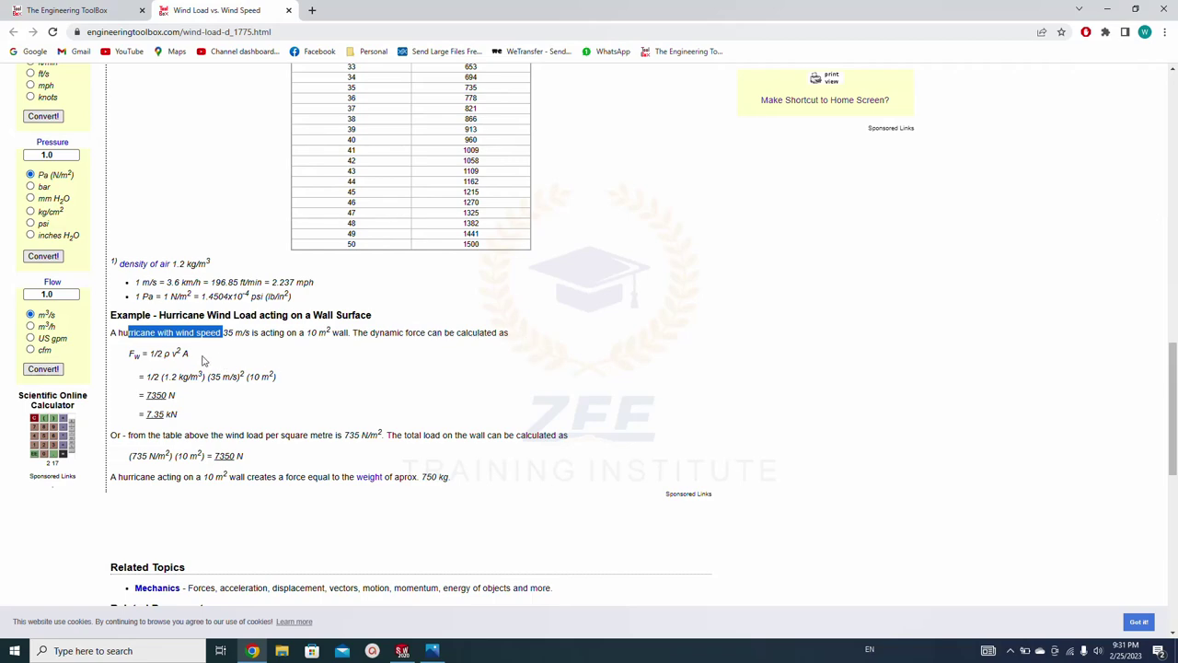
scroll(584, 364, up, 8)
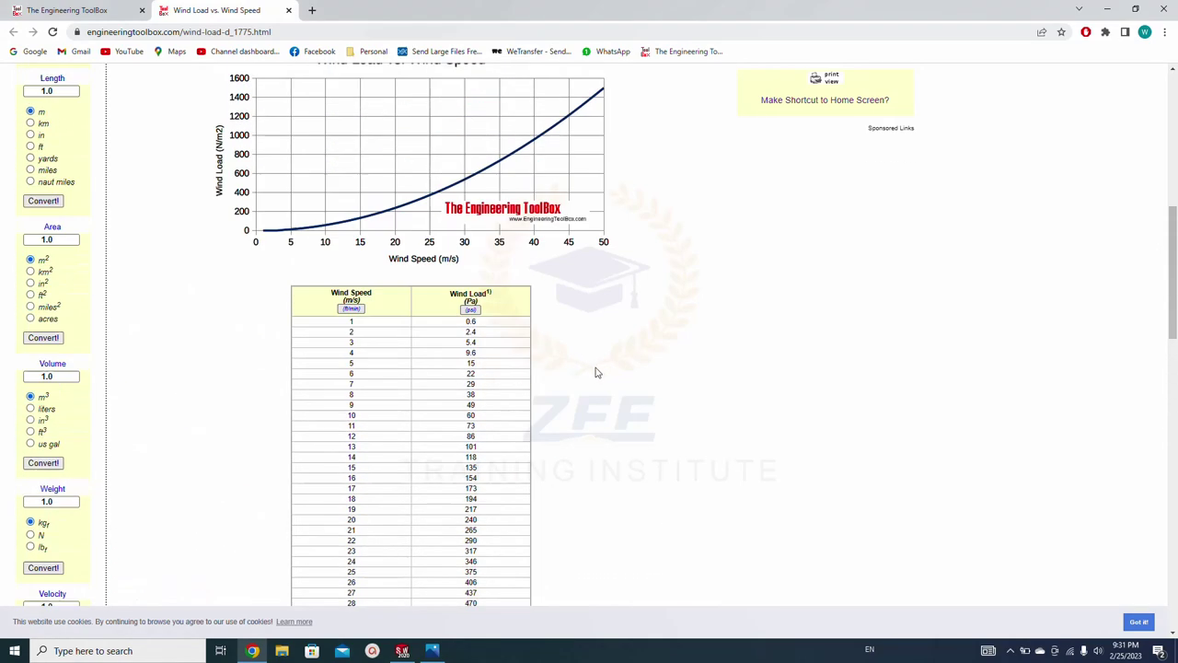
click(194, 308)
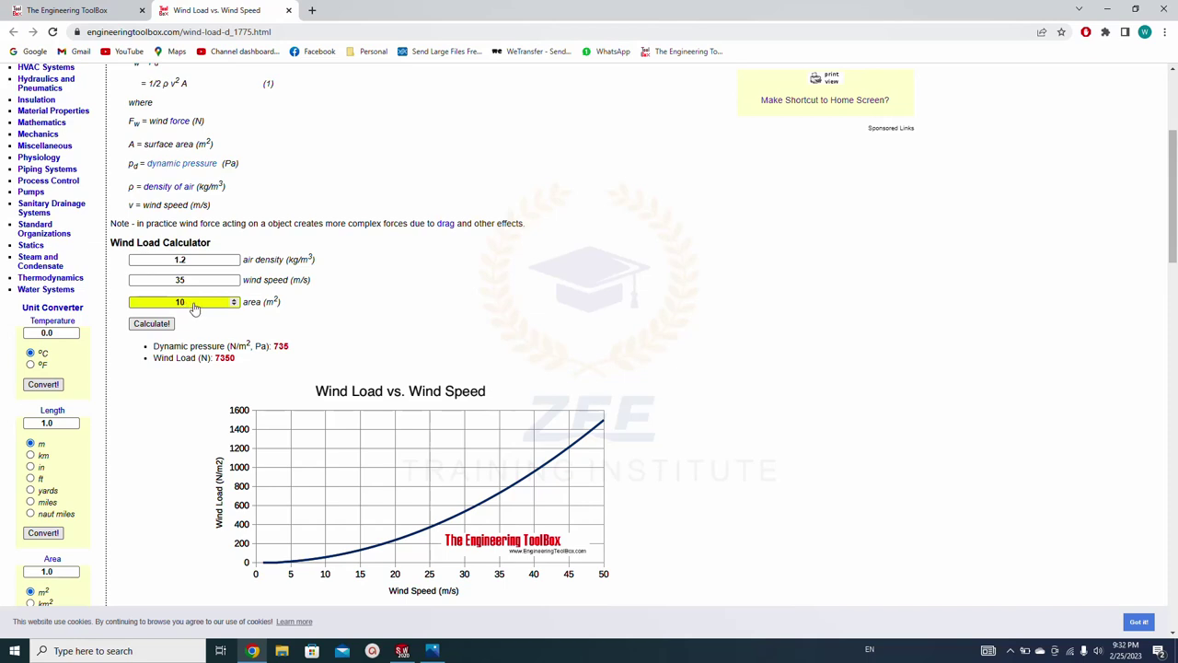
Measure the bottom panel face with Meters as the length unit: 2.23 m², 7.92 m
click(403, 651)
key(m)
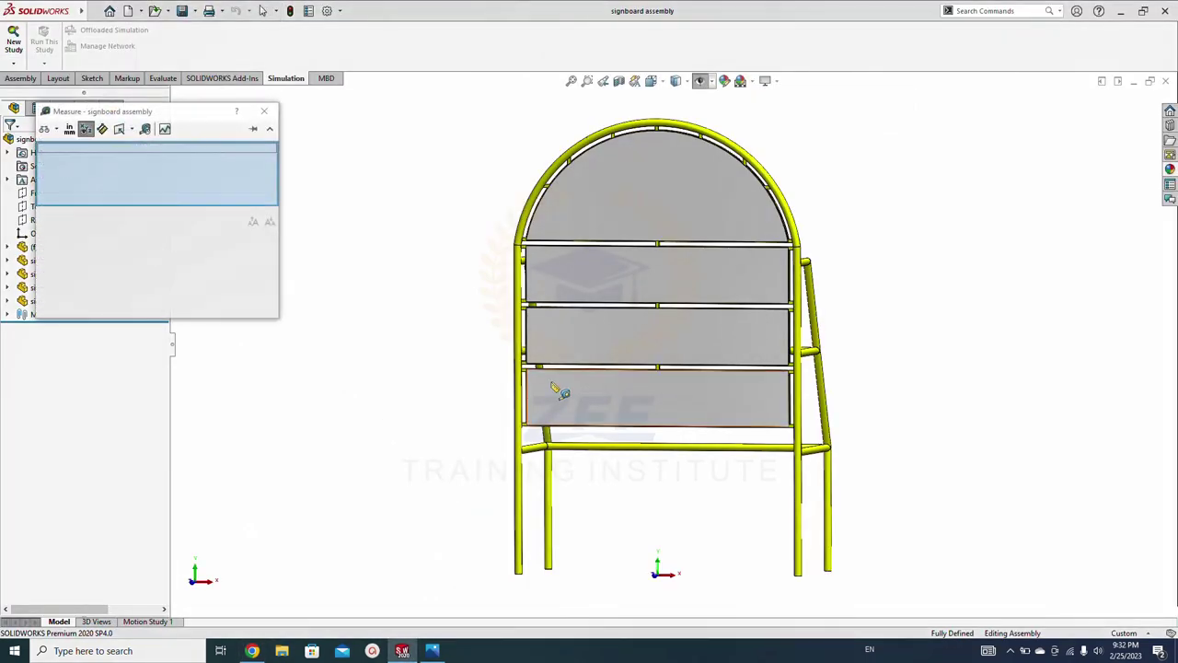
click(567, 386)
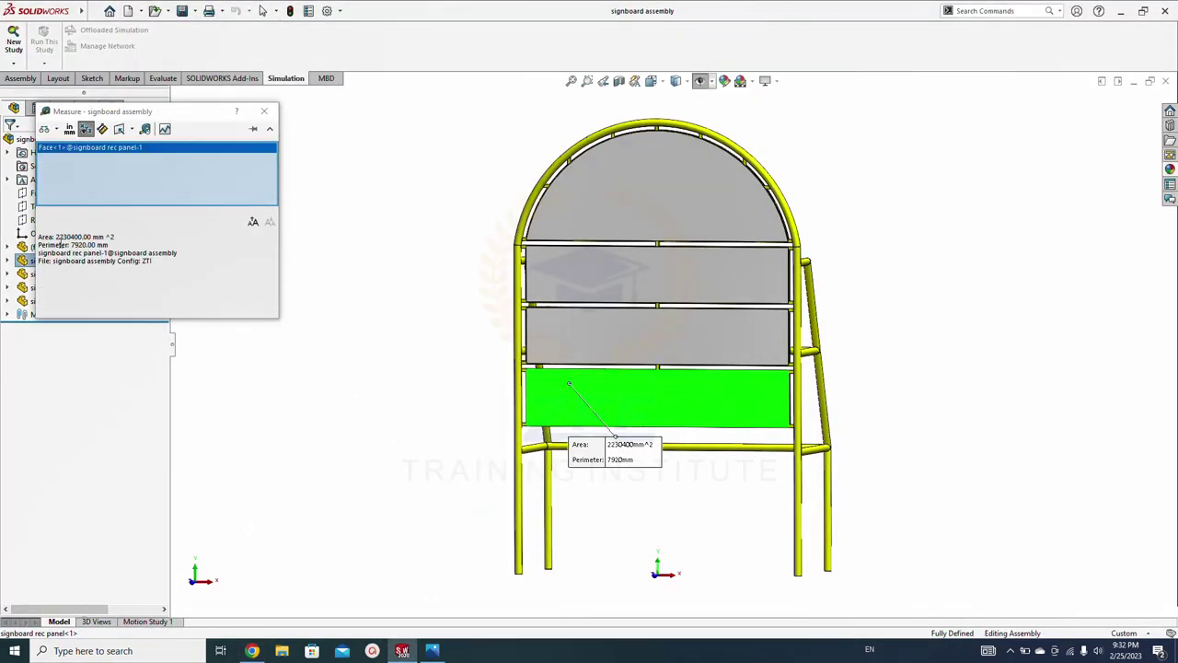
click(69, 129)
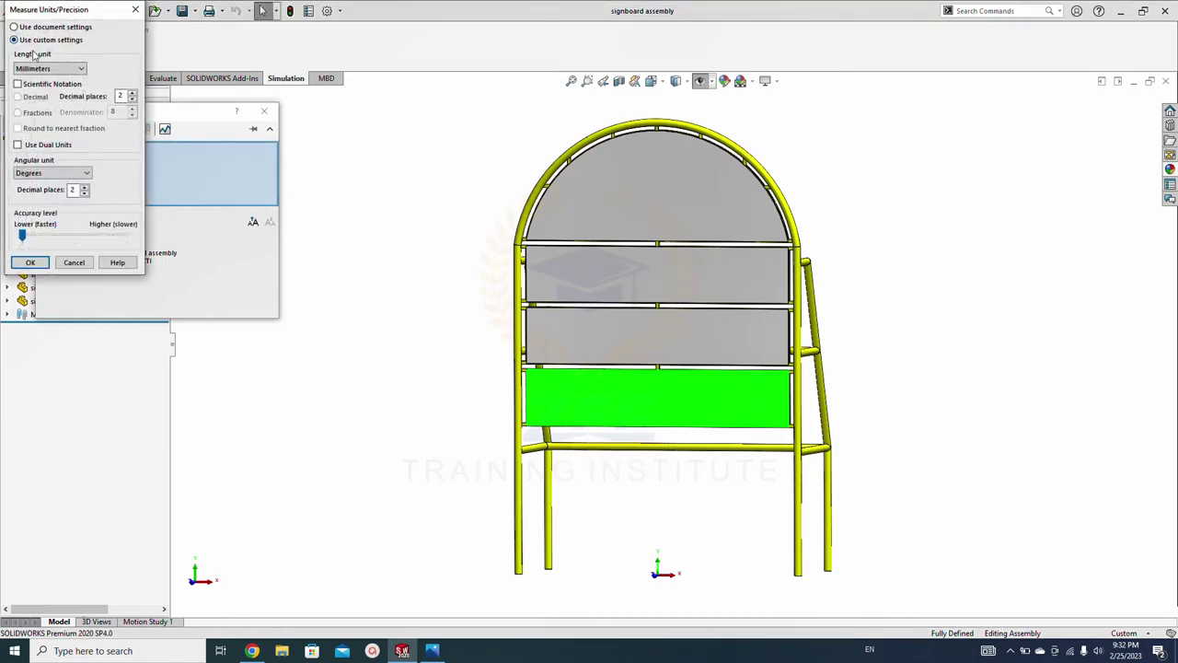
click(43, 70)
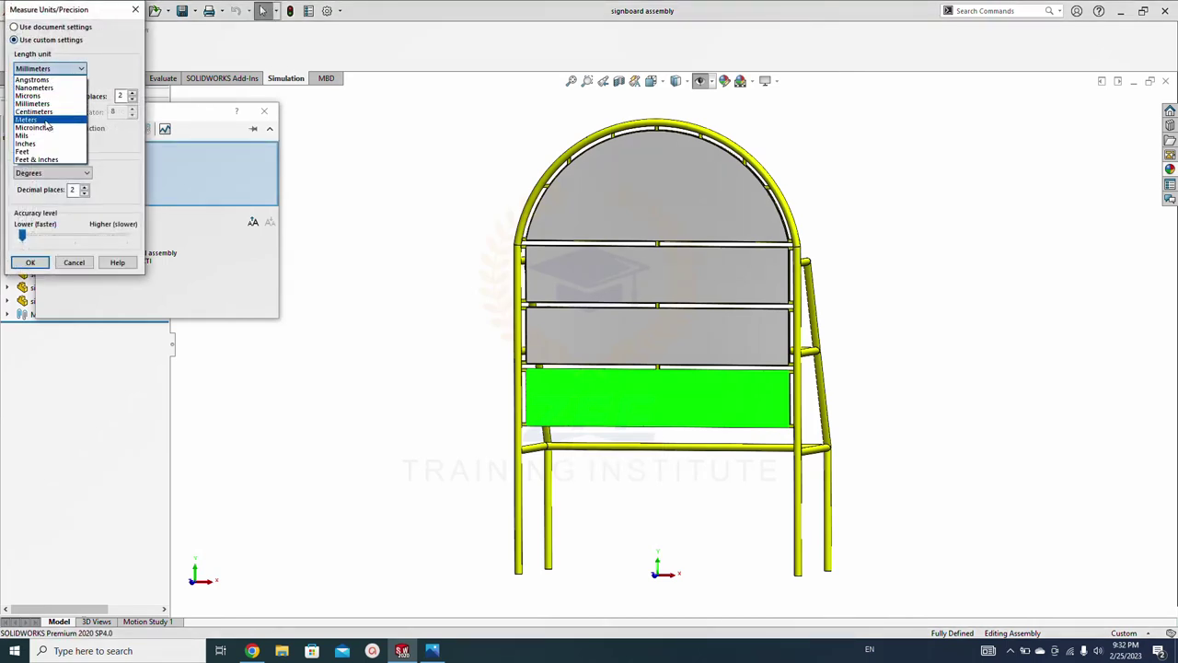
click(28, 120)
click(31, 263)
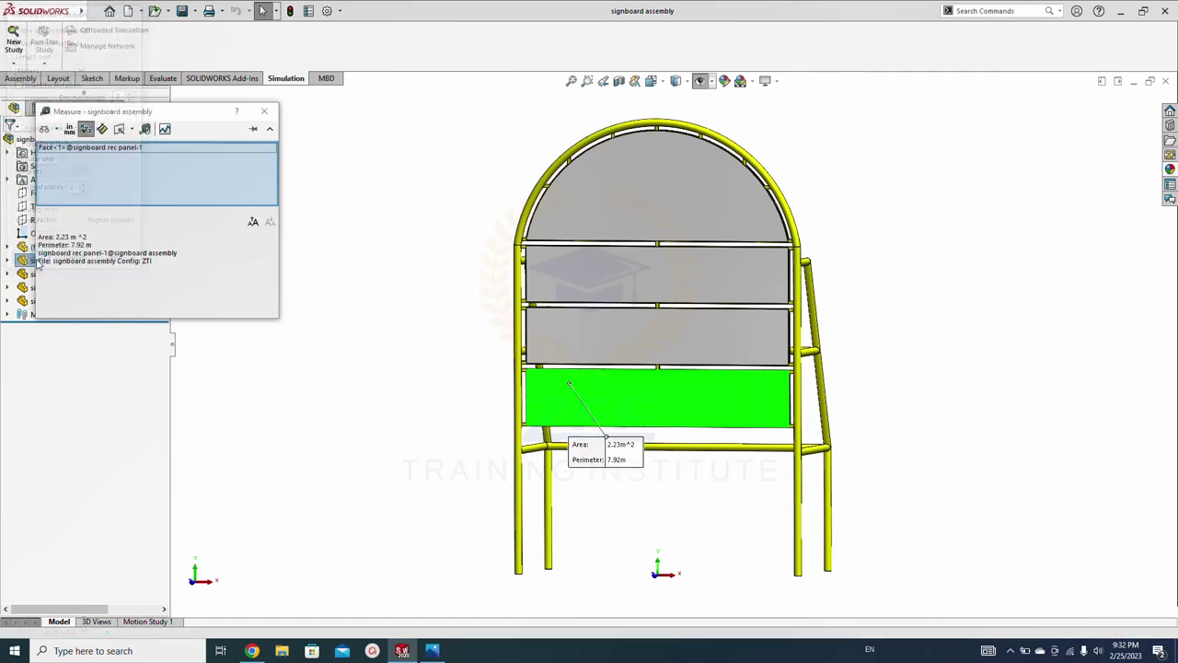
Close Measure, check the top, middle and bottom sign panels, and return to Chrome
click(264, 110)
click(481, 418)
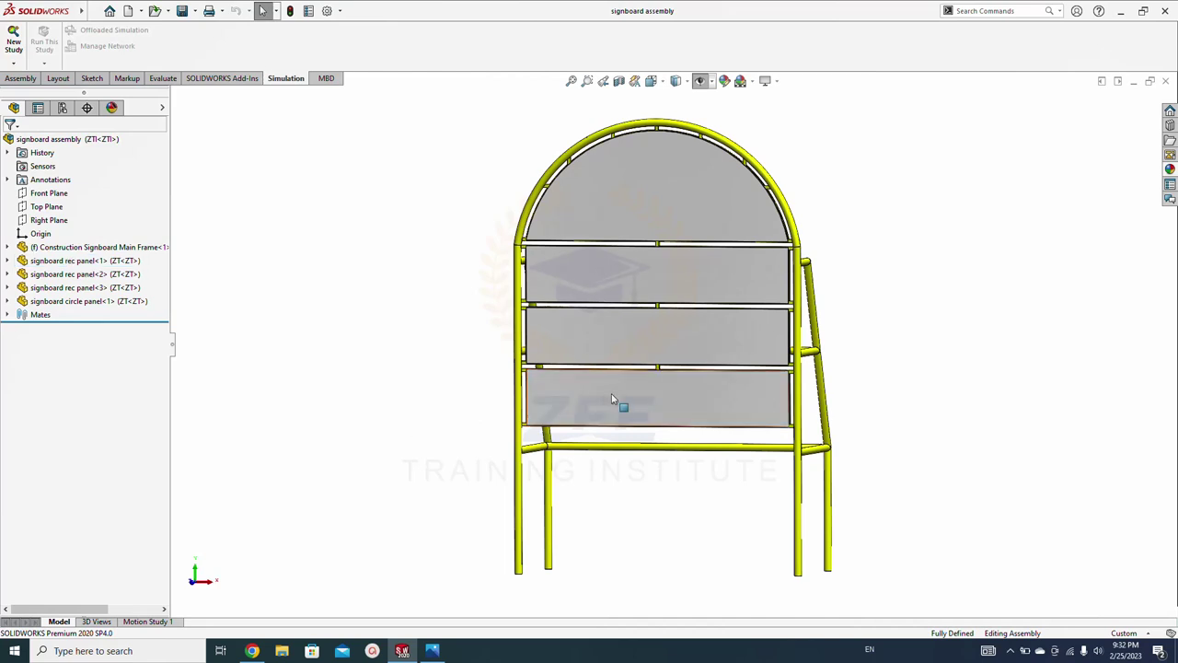
click(573, 276)
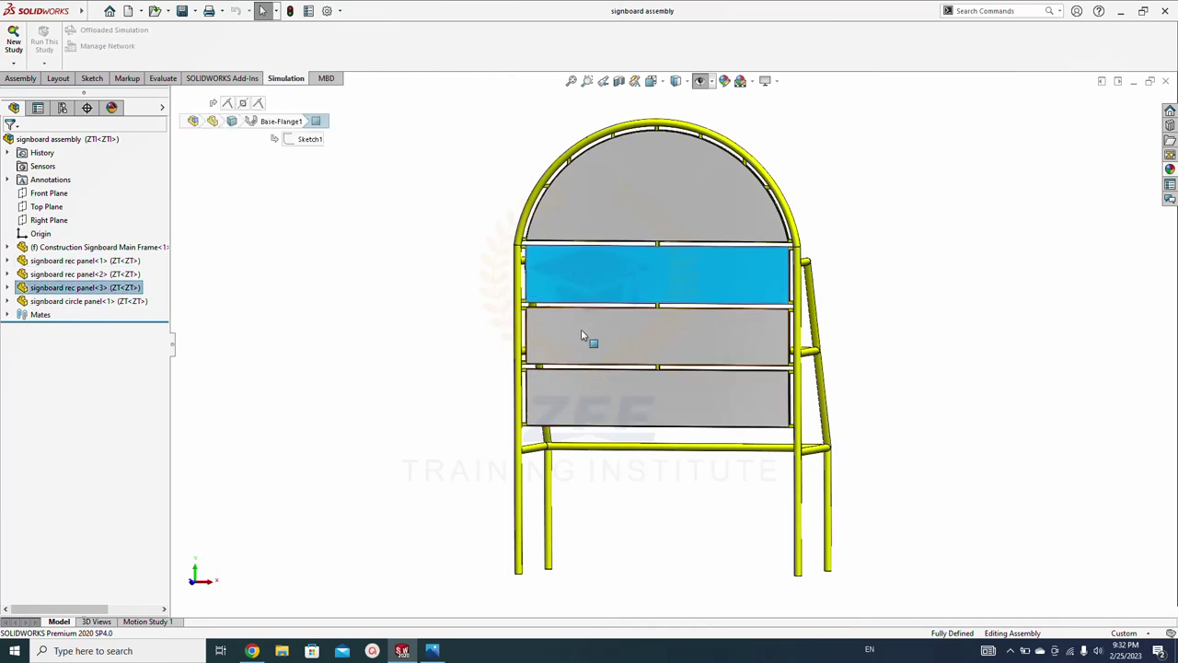
click(581, 331)
click(583, 375)
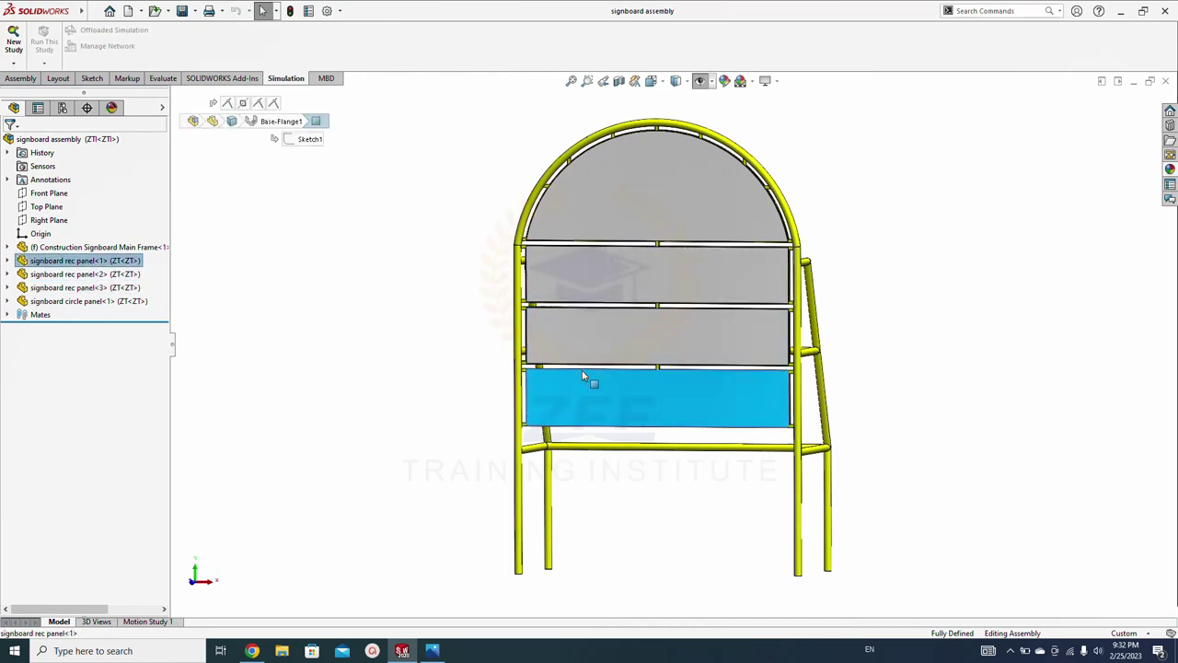
click(300, 413)
click(252, 650)
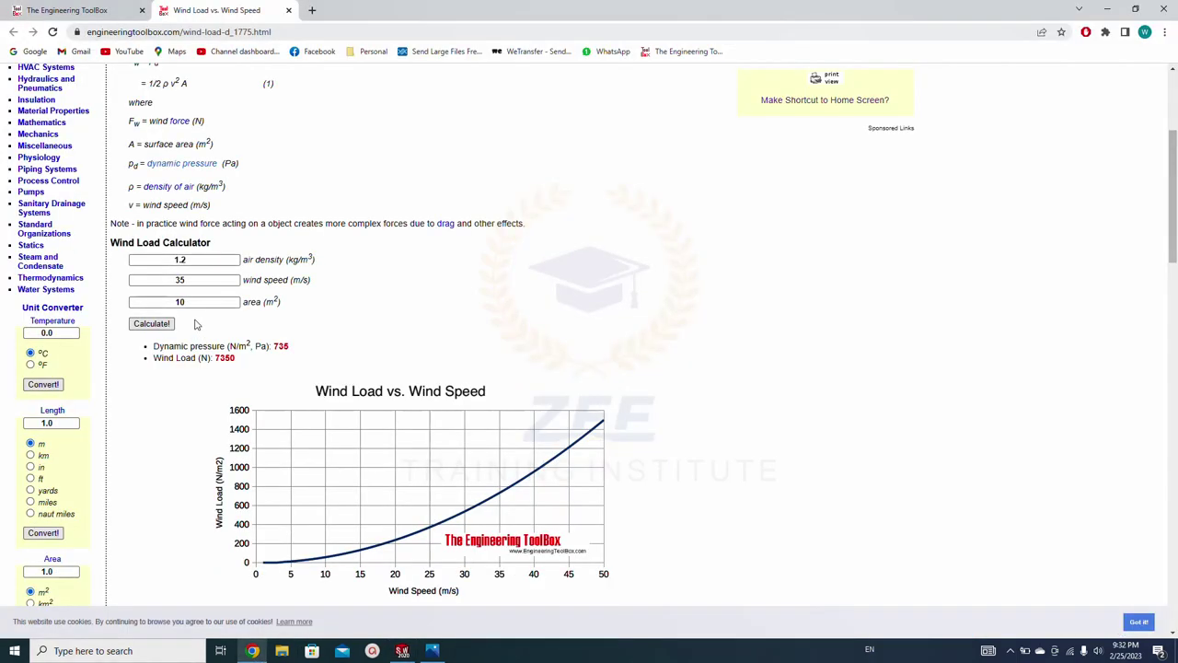
Change the calculator area from 10 to 2.23 m² and recalculate, giving a 1639 N wind load
click(195, 308)
drag(196, 308, 171, 307)
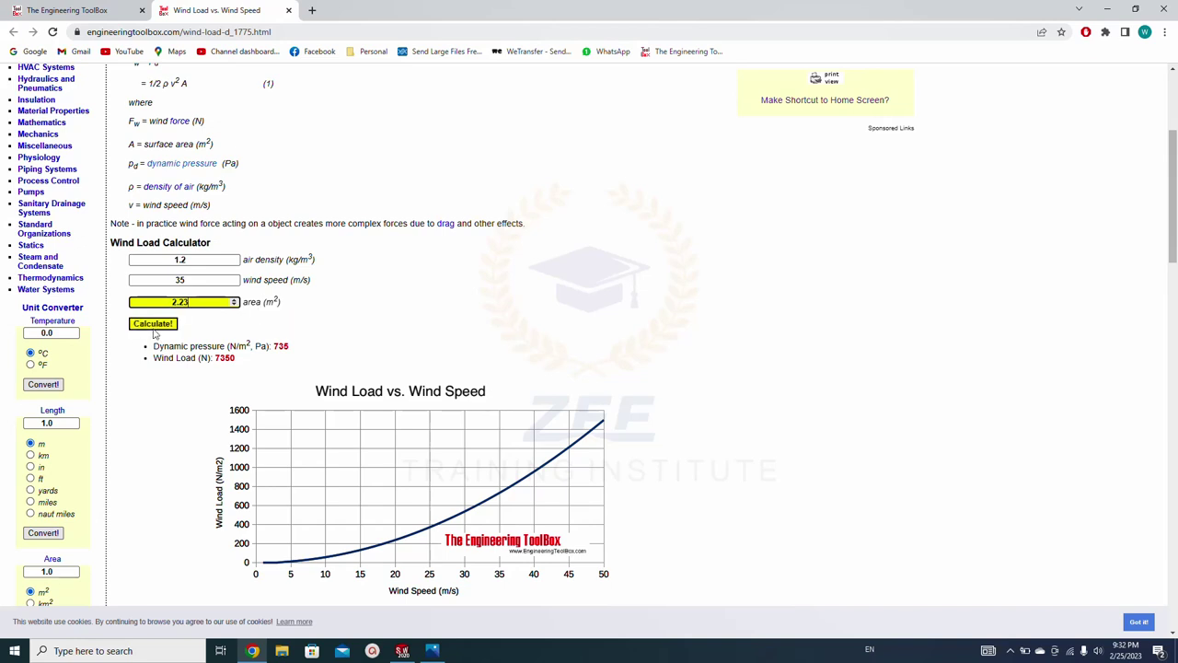
click(147, 323)
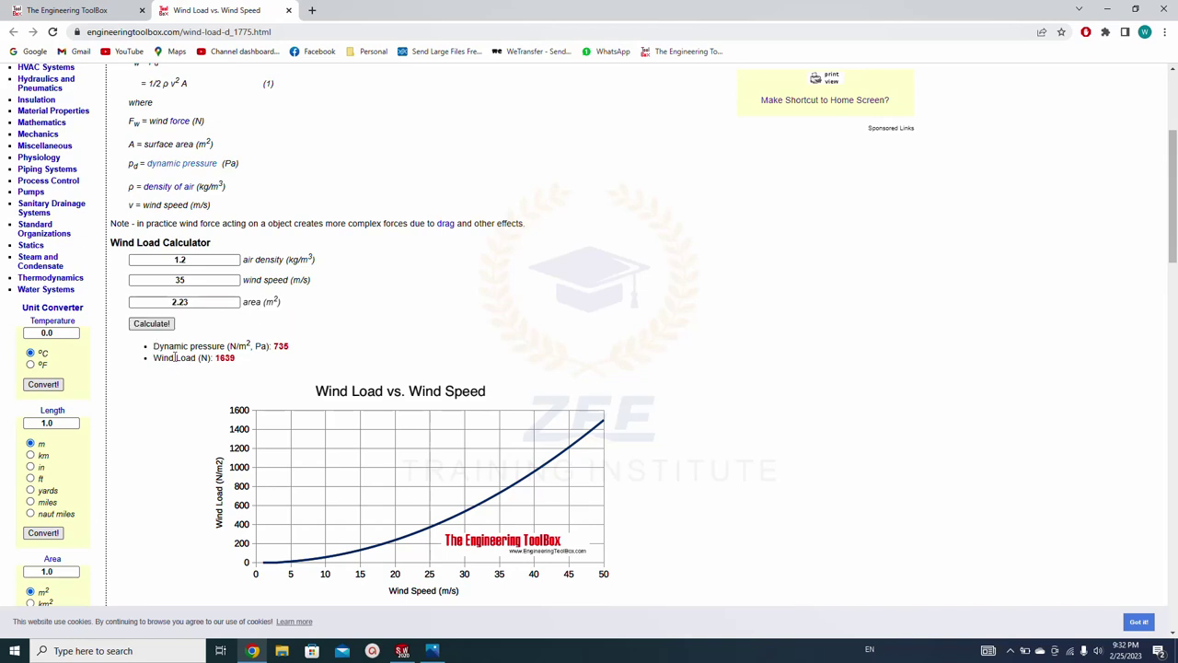
drag(155, 358, 245, 367)
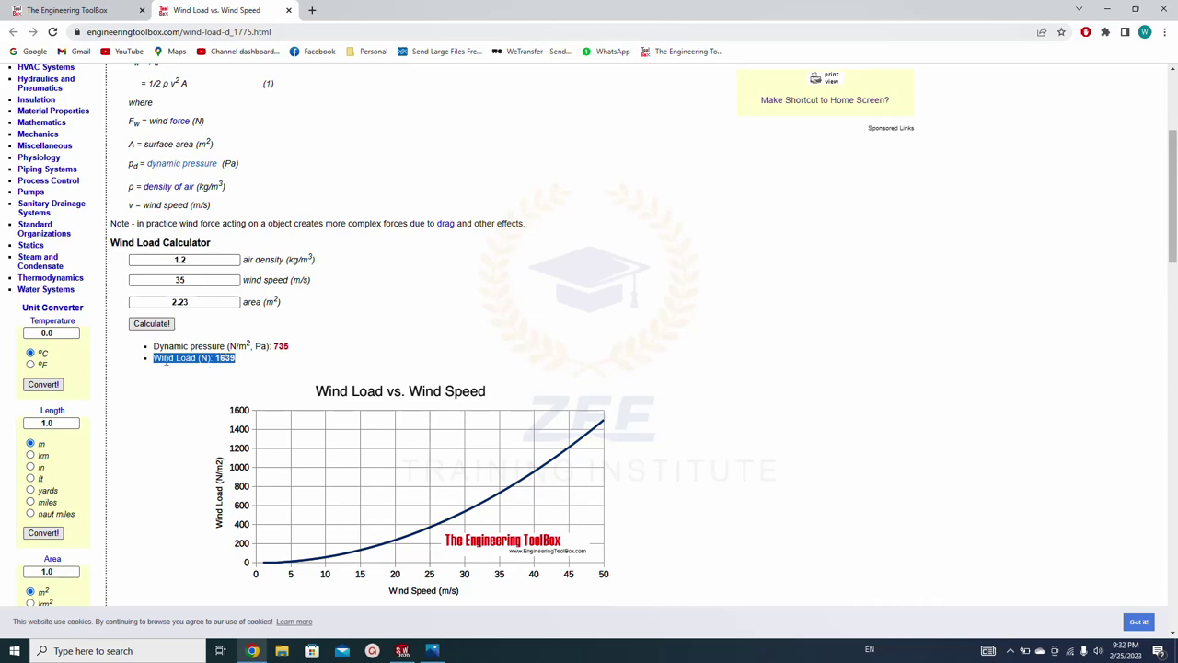
click(262, 362)
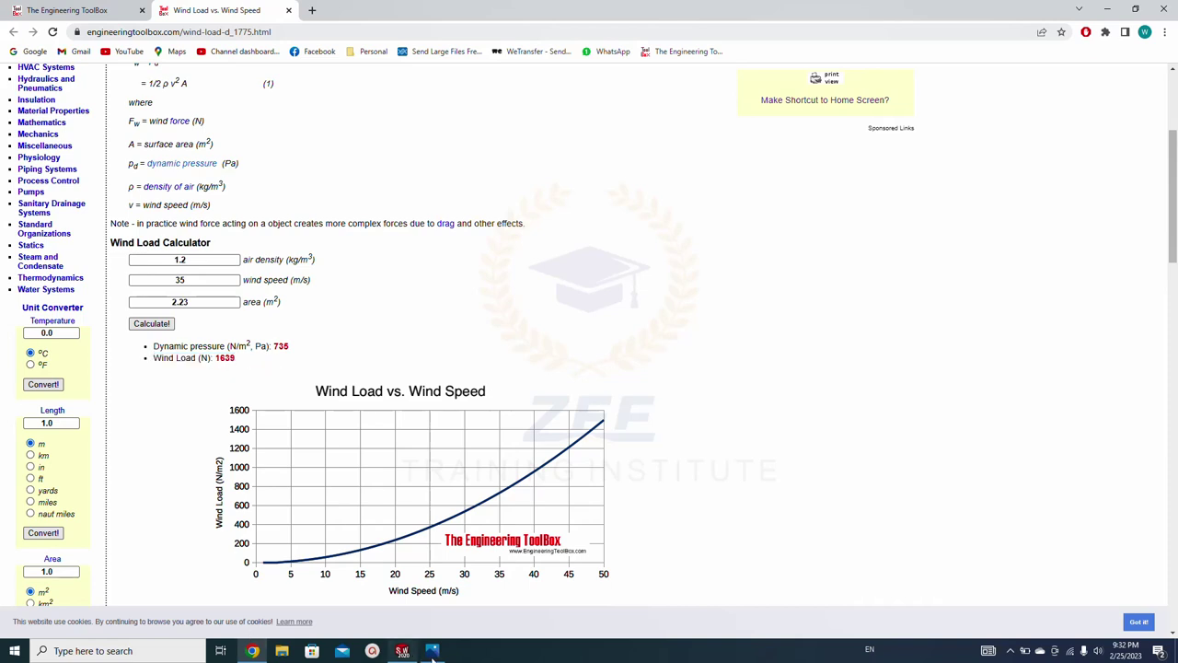
click(401, 650)
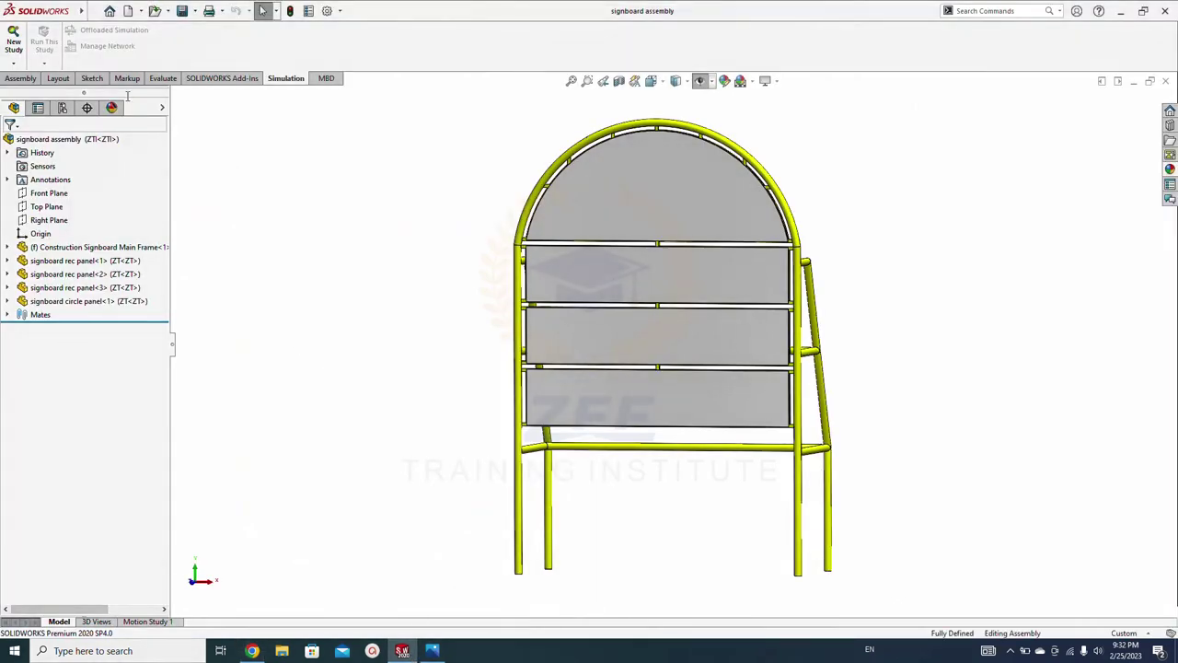
Start a new Static study and rename it from Static 1 to 'wind load'
click(13, 42)
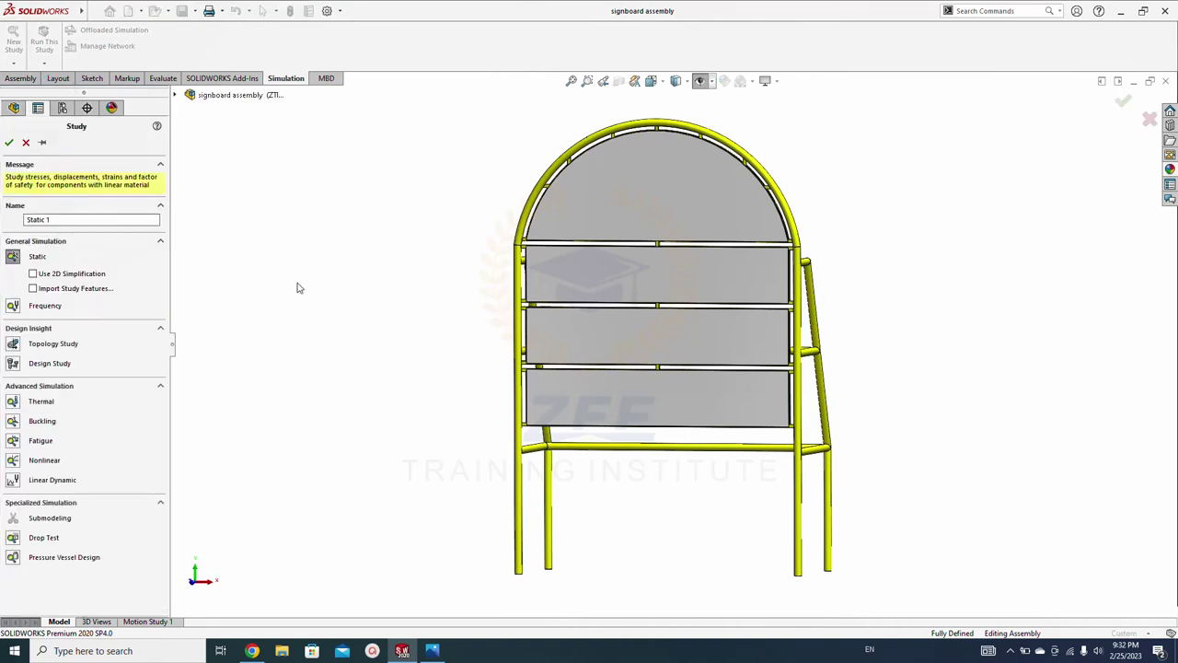
drag(57, 221, 10, 220)
text(w)
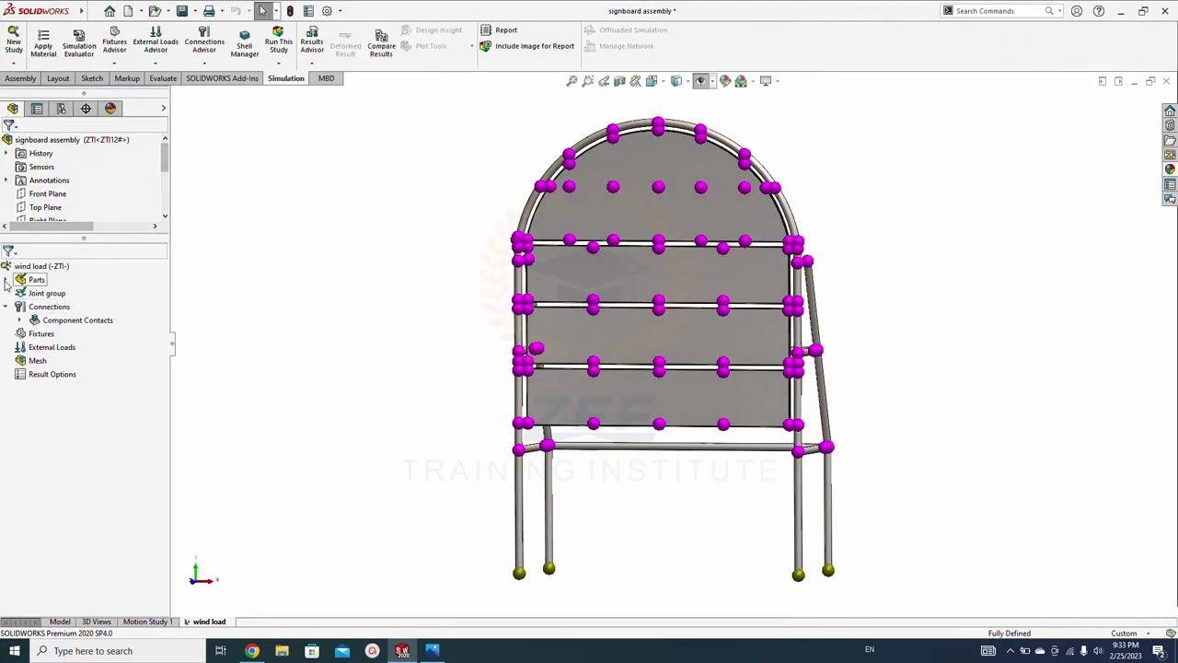
Delete the Cut-list of Construction Signboard Main Frame-1 in the study's Parts folder
click(6, 280)
click(19, 293)
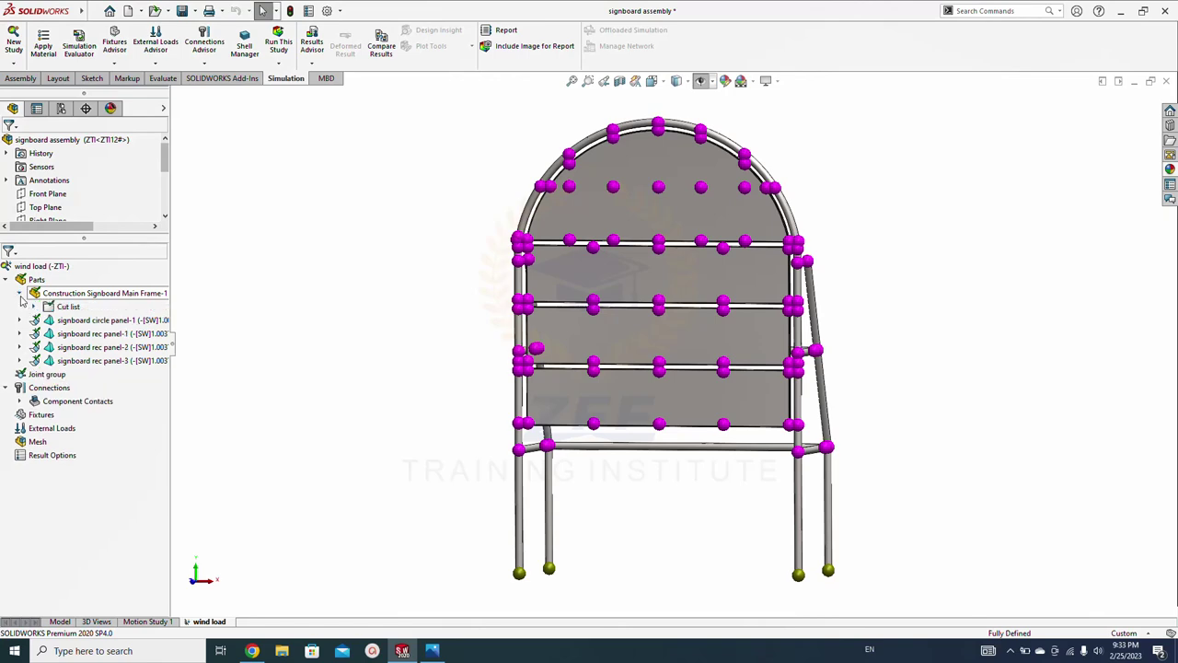
right_click(70, 308)
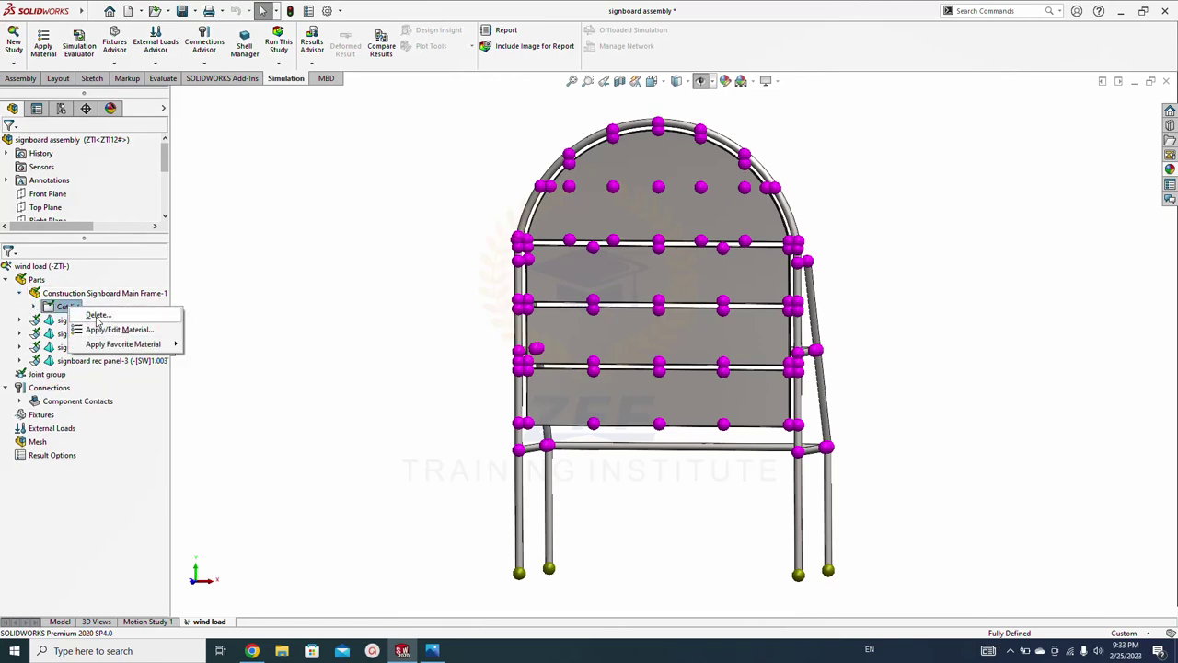
click(83, 315)
click(592, 351)
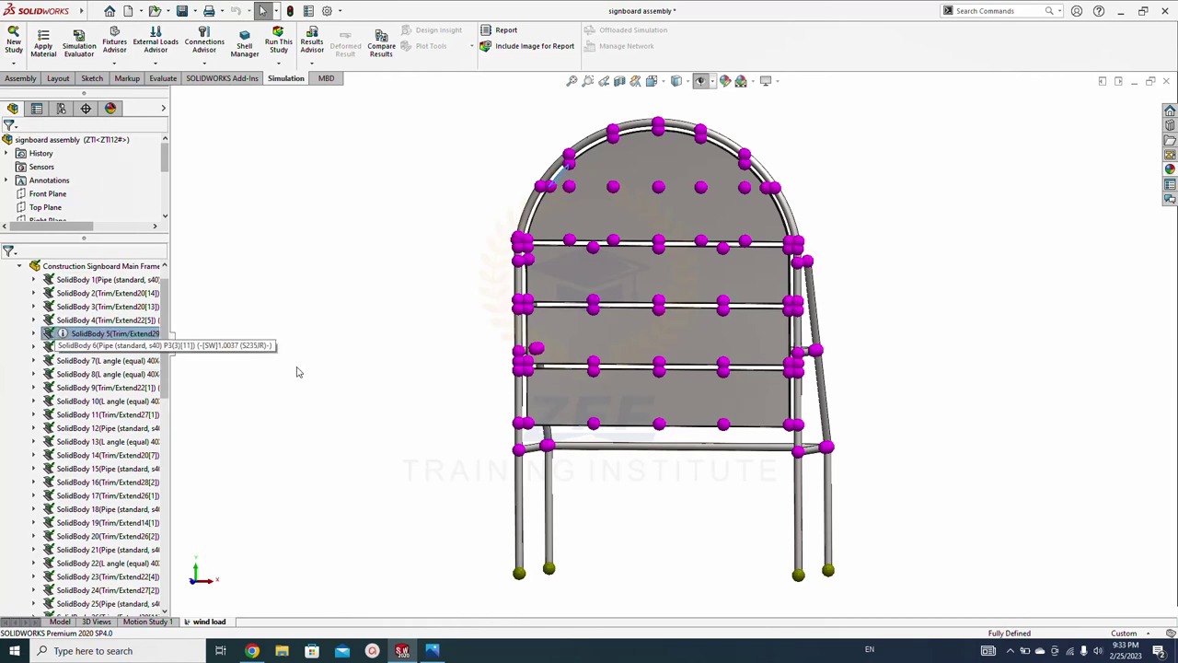
Locate SolidBody 5 on the upper arch, then collapse the frame's solid-body list
middle_drag(376, 307, 718, 272)
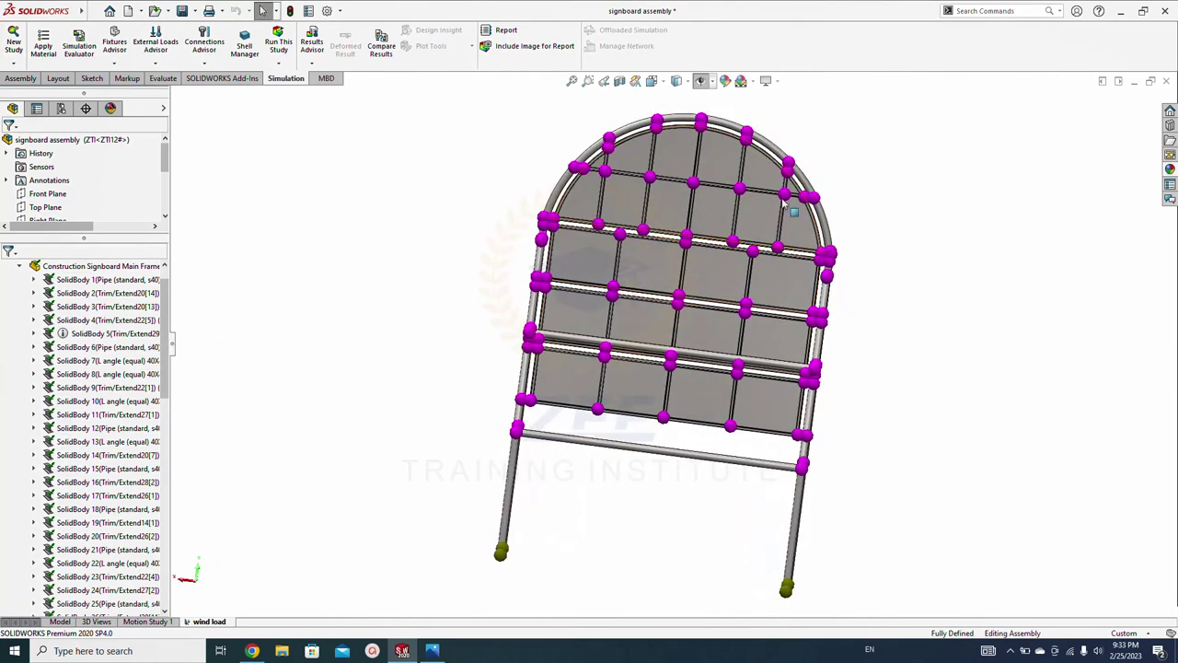
scroll(736, 271, down, 5)
scroll(736, 271, down, 6)
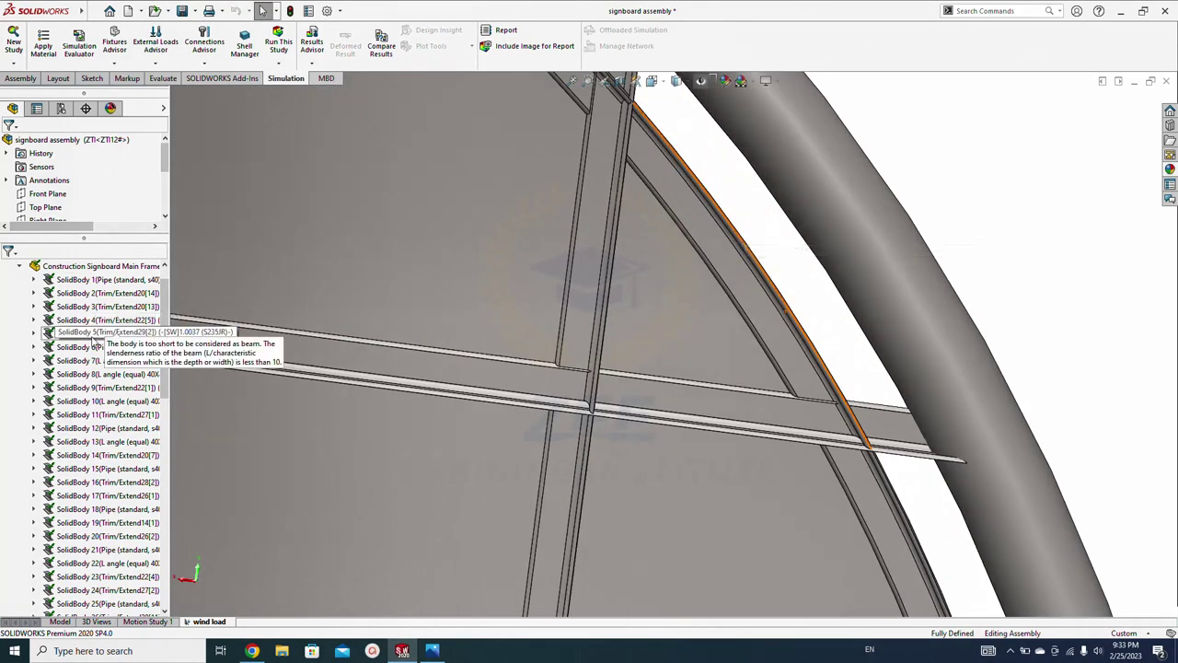
click(120, 334)
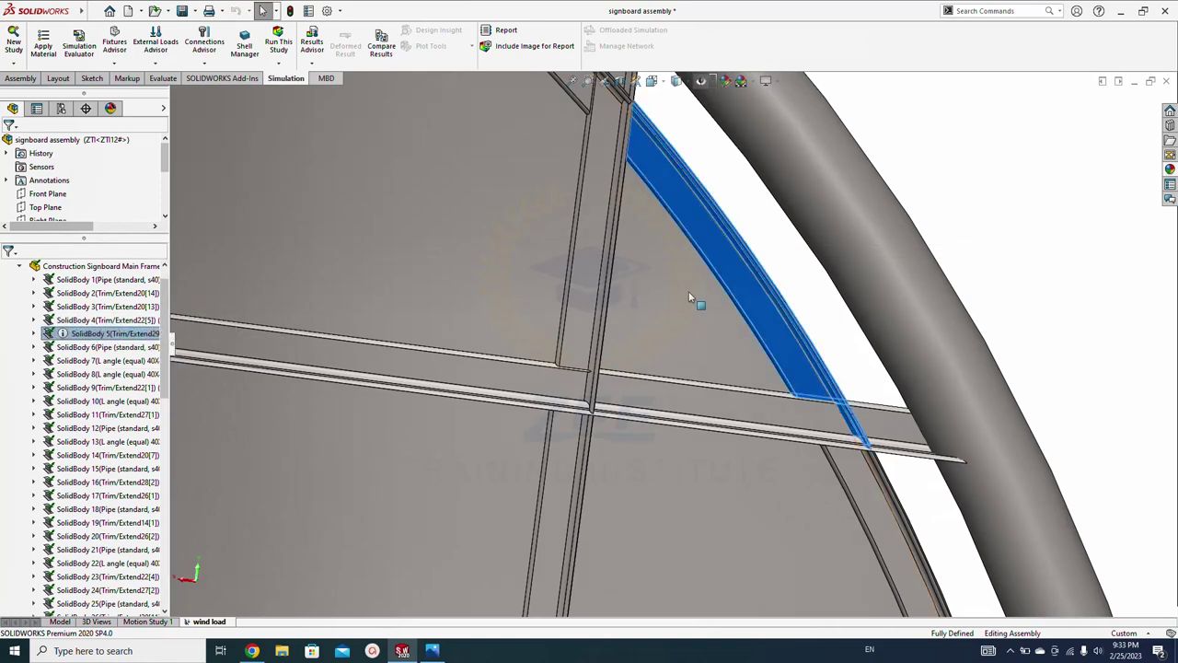
middle_drag(697, 294, 589, 386)
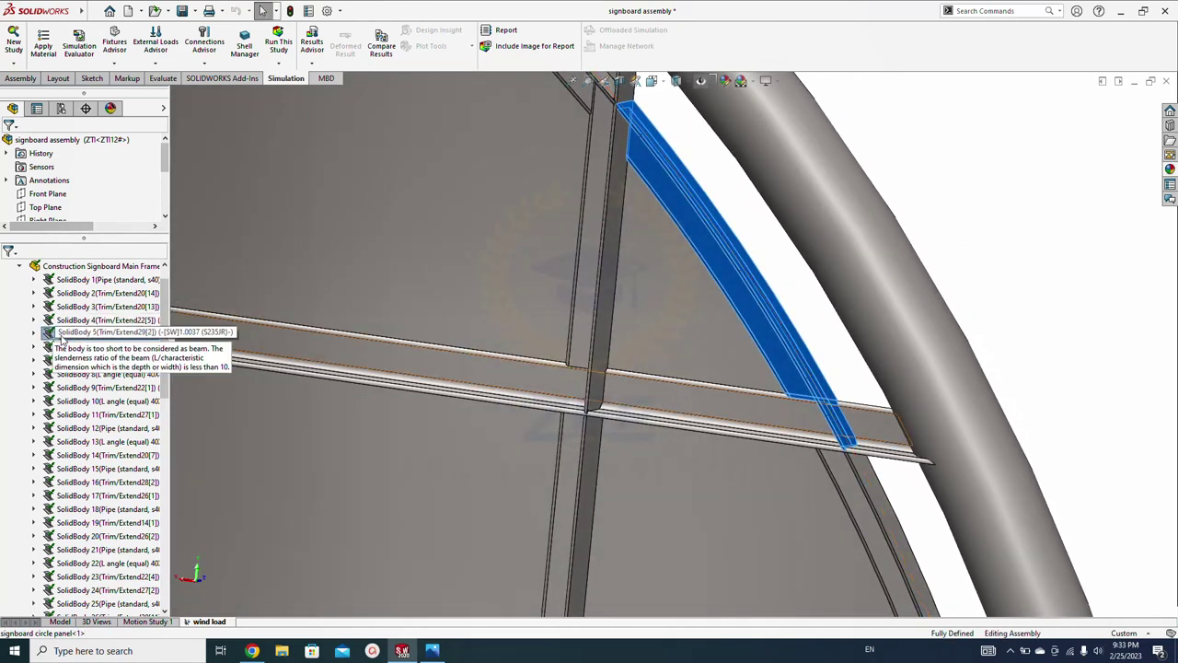
scroll(632, 357, up, 10)
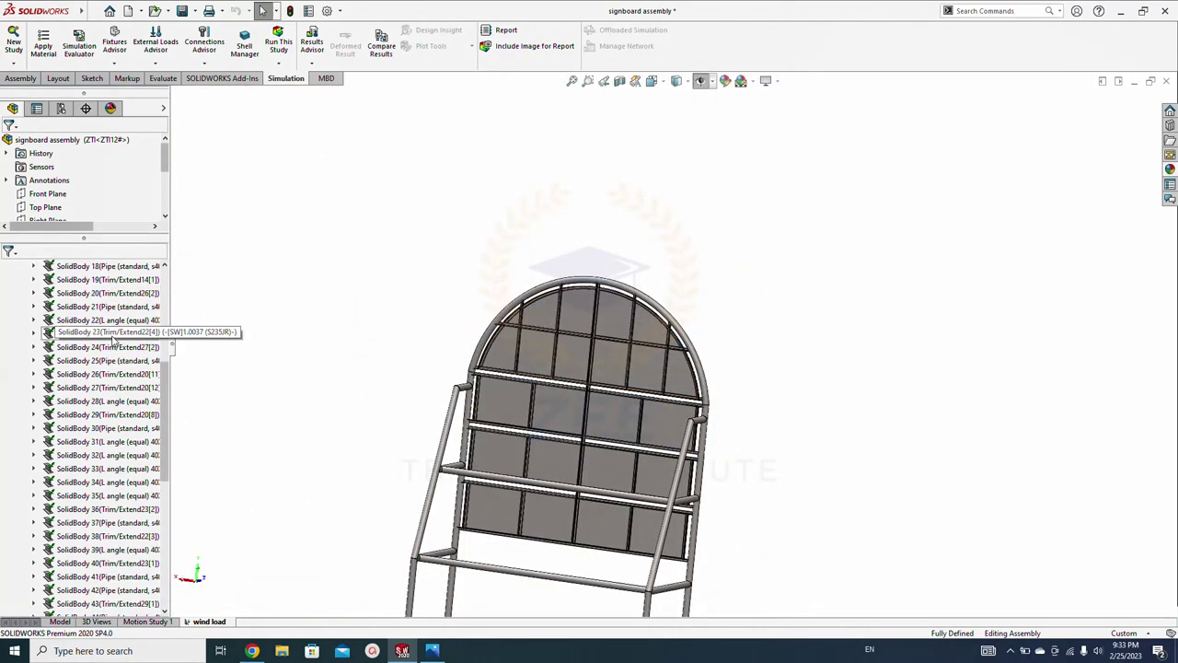
scroll(118, 350, down, 6)
scroll(111, 348, up, 6)
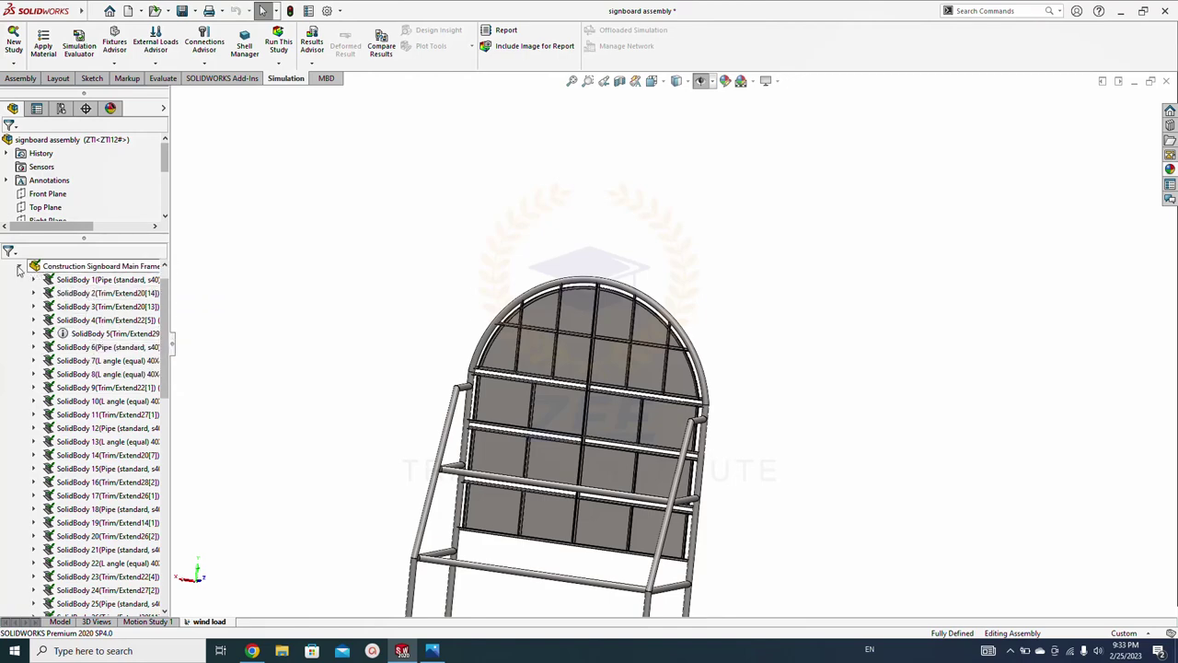
click(18, 267)
middle_drag(700, 488, 590, 372)
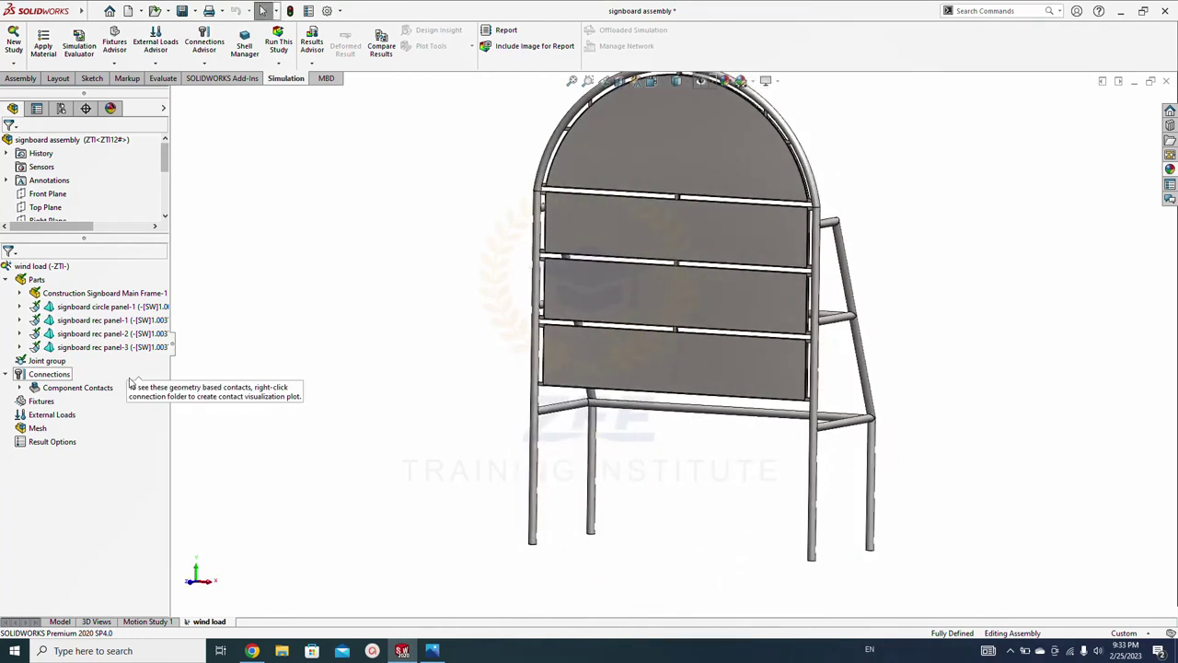
Add a Fixed Geometry fixture on the four leg bottom joints and zoom to fit
right_click(32, 408)
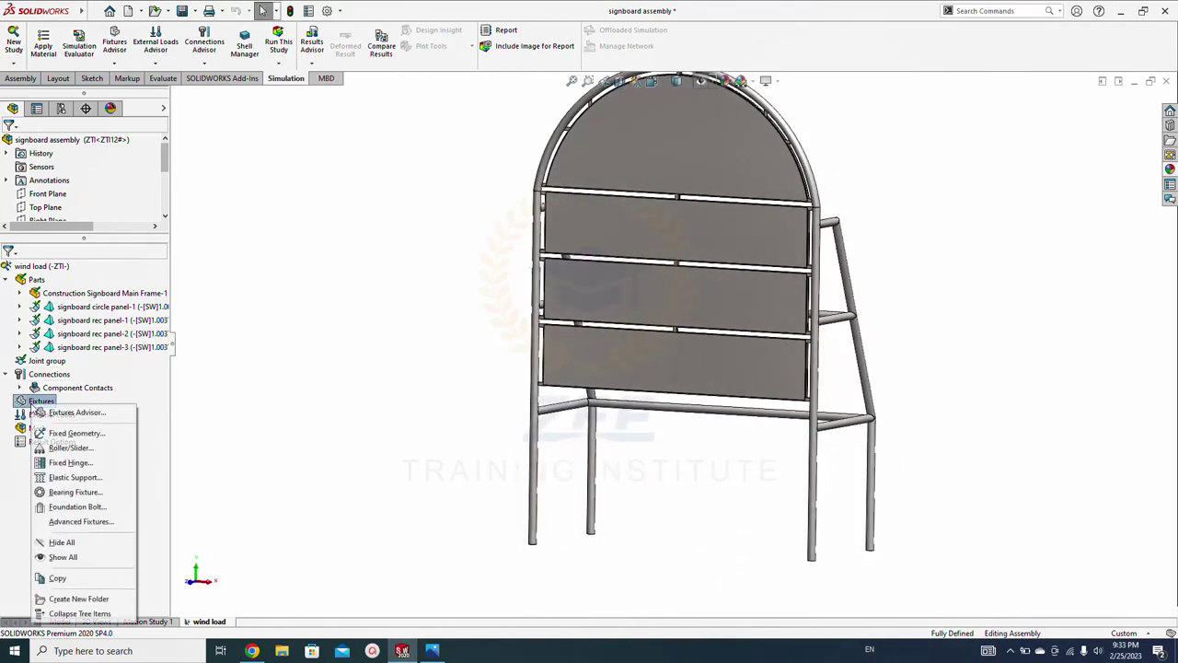
click(64, 430)
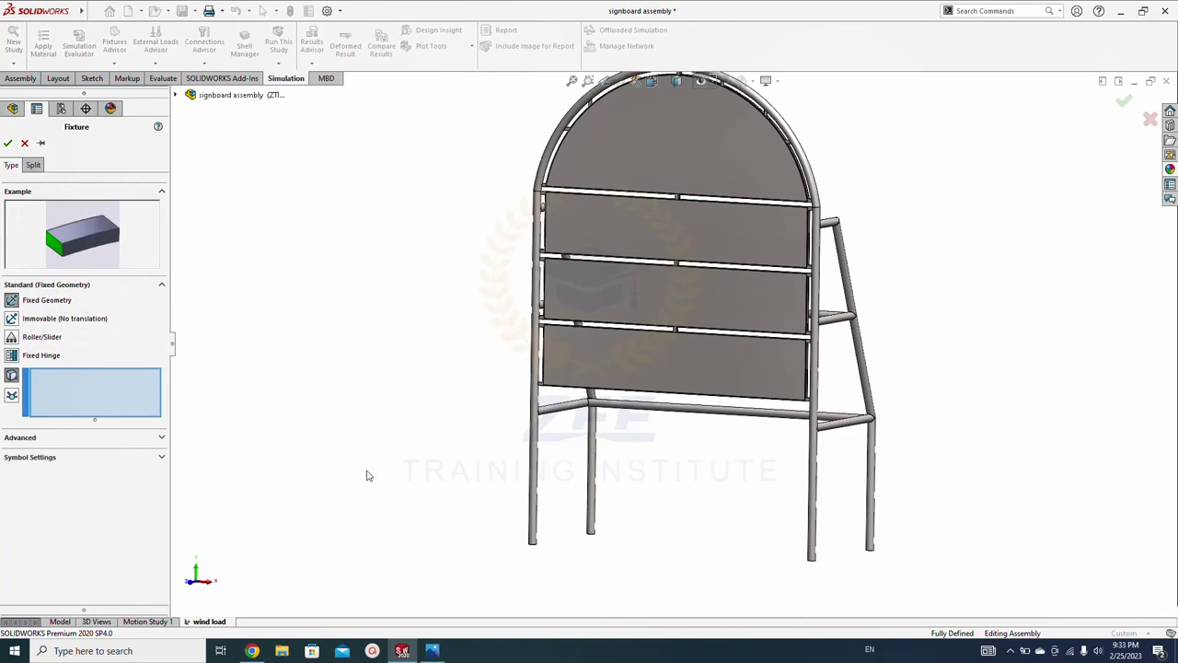
click(12, 396)
scroll(460, 433, up, 2)
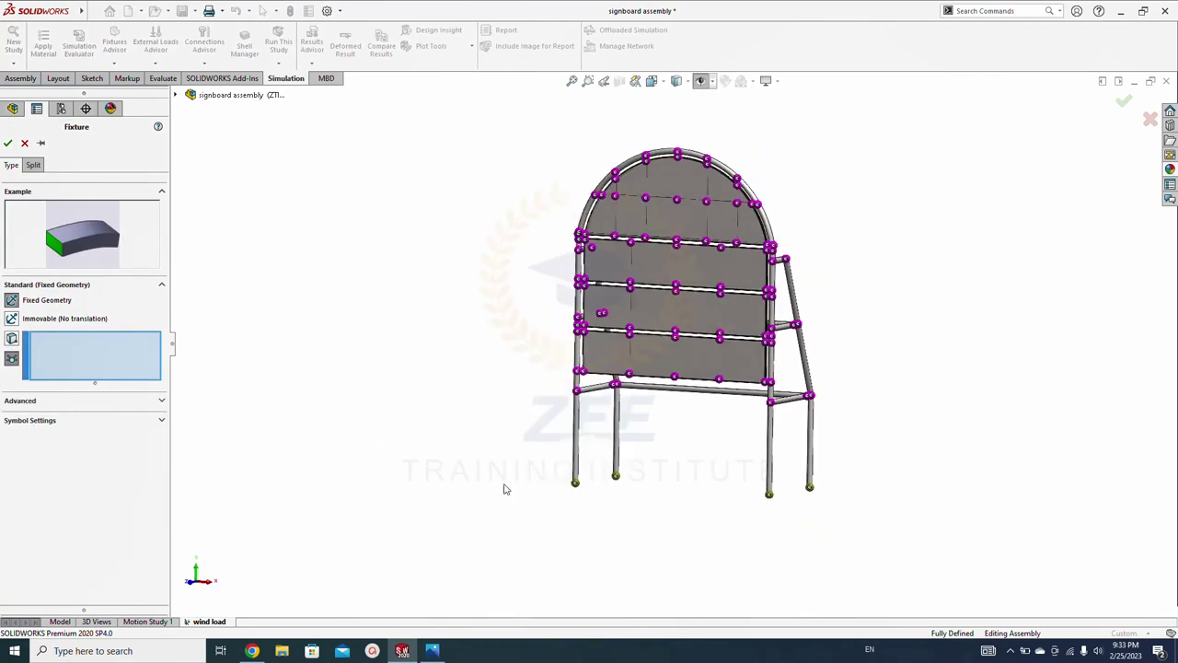
scroll(644, 469, down, 5)
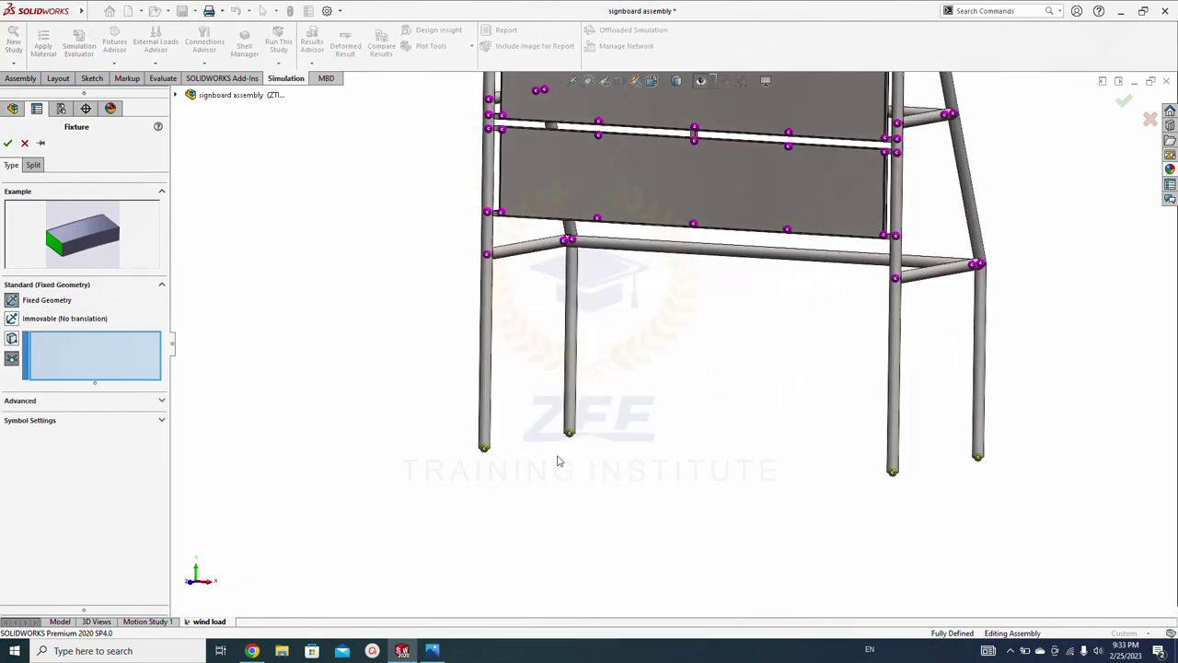
click(484, 448)
click(570, 433)
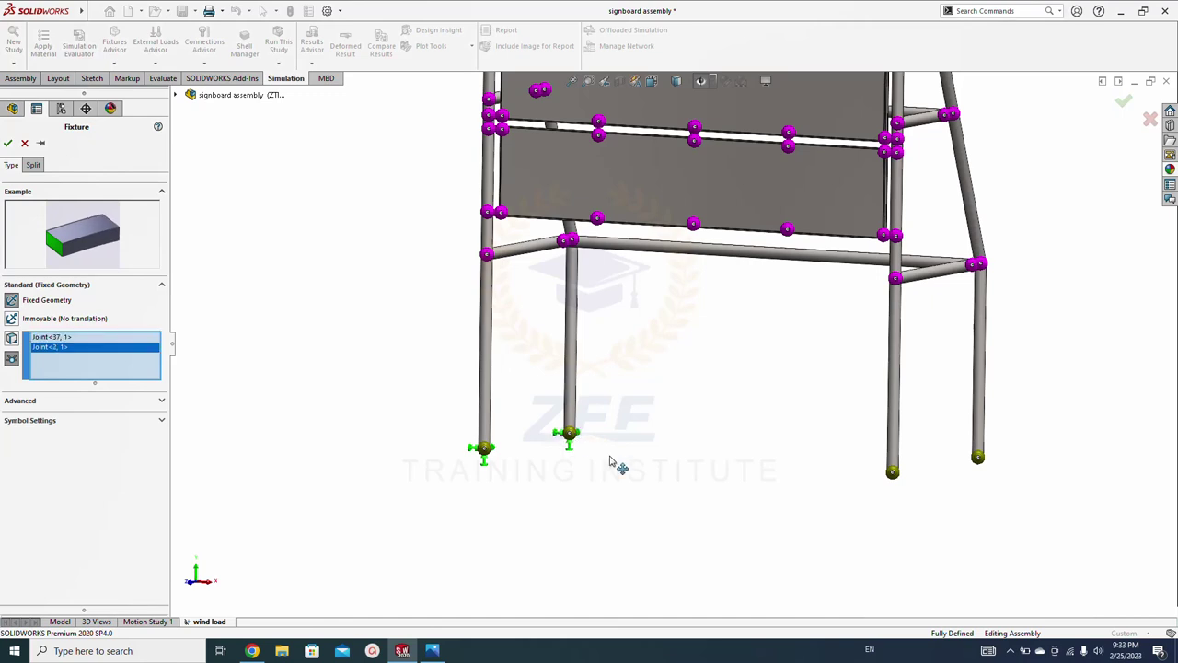
click(893, 473)
click(978, 458)
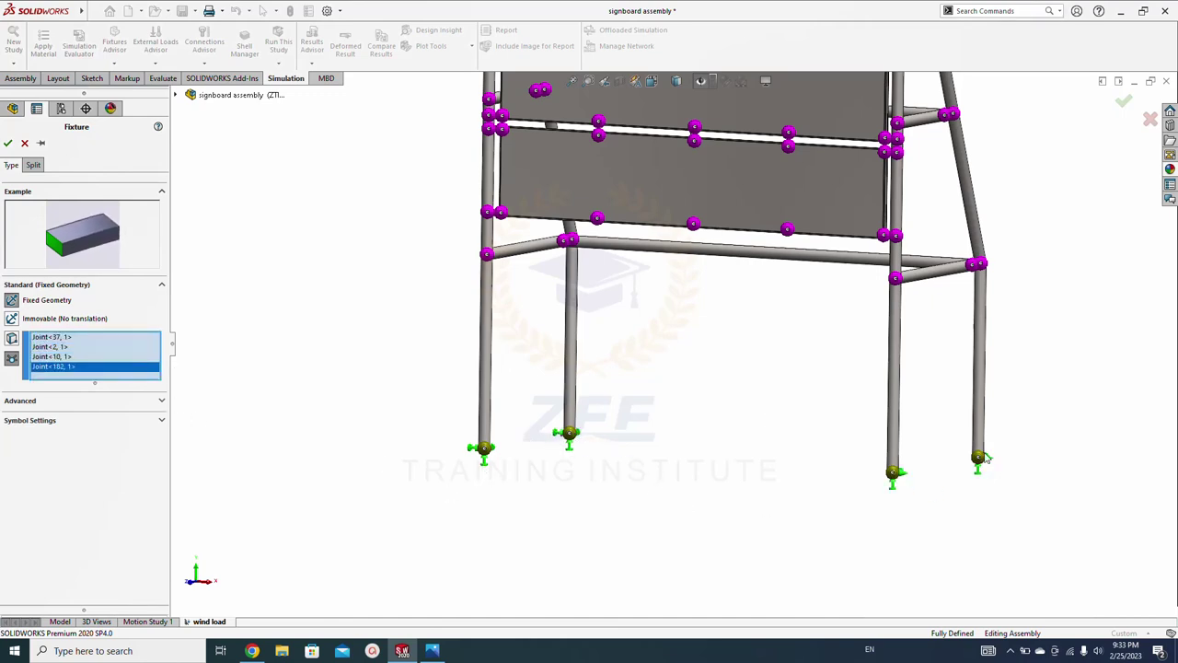
click(9, 145)
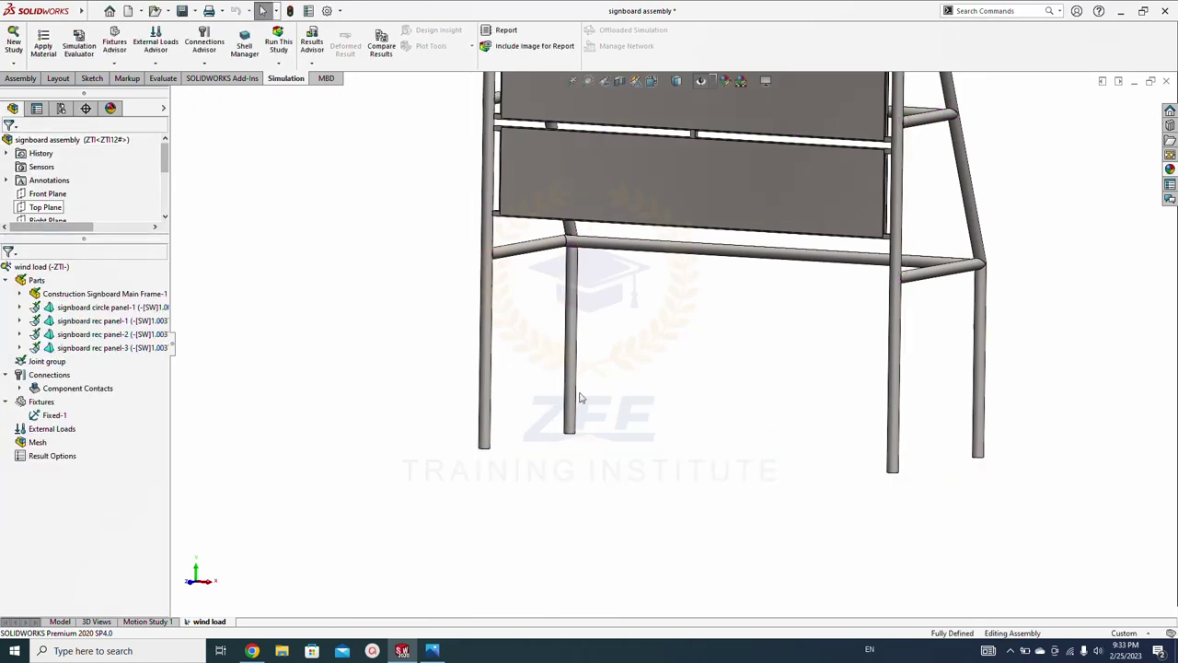
scroll(673, 347, up, 5)
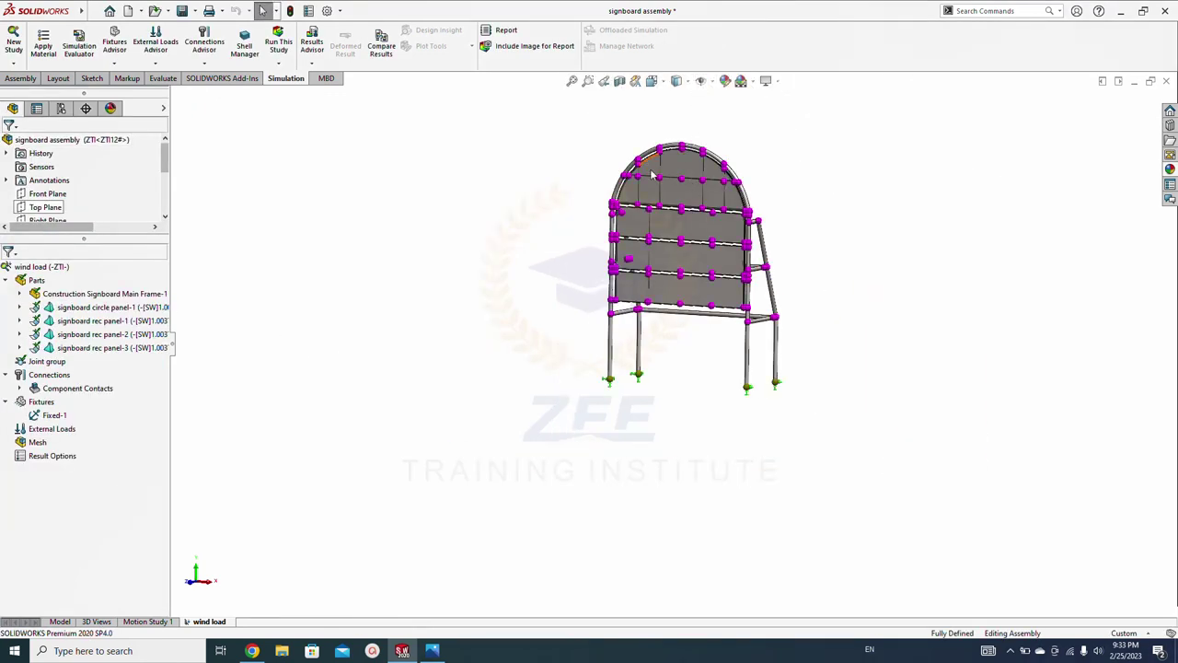
key(f)
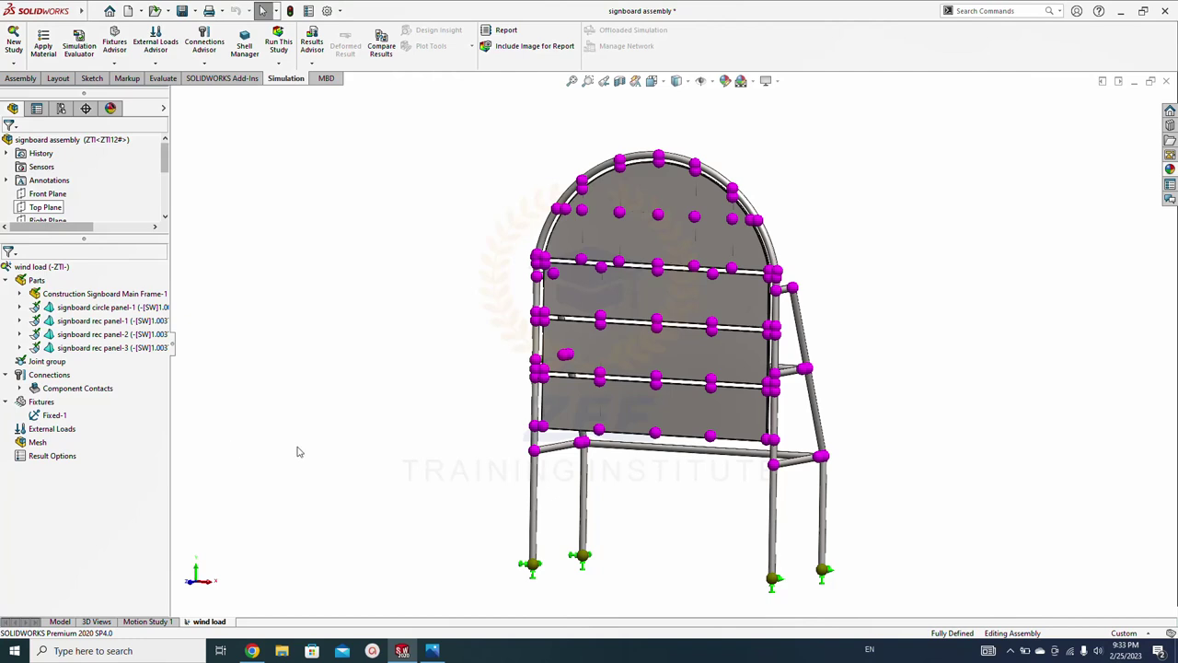
Add 9.81 m/s² gravity to the study
right_click(52, 436)
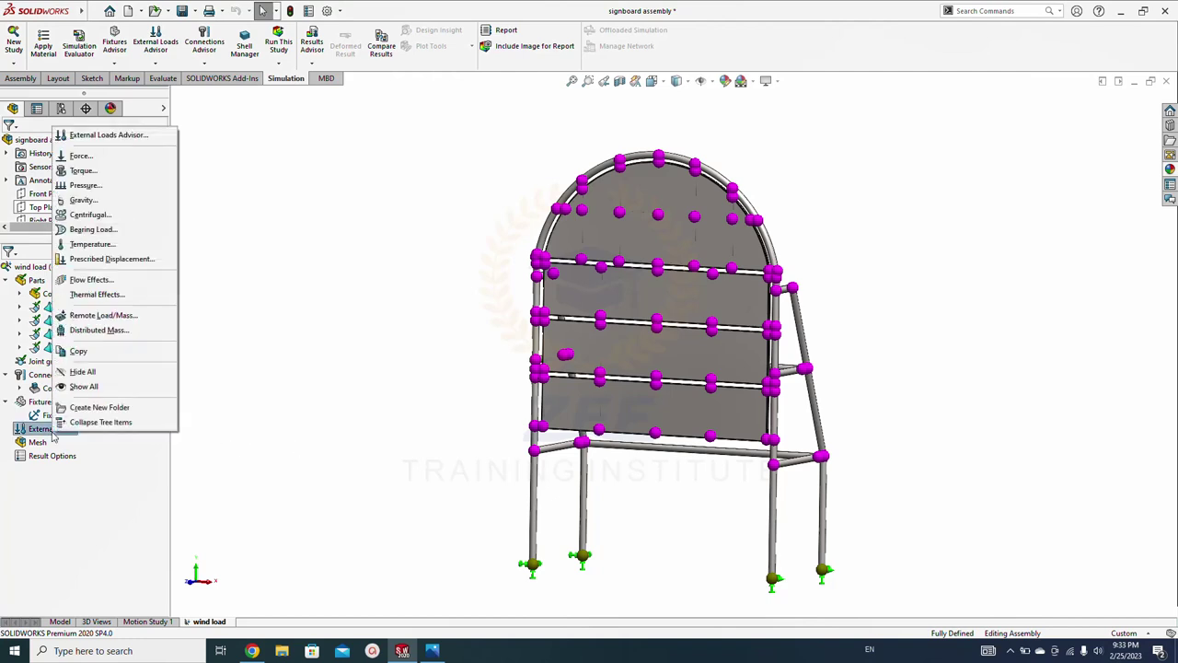
click(103, 213)
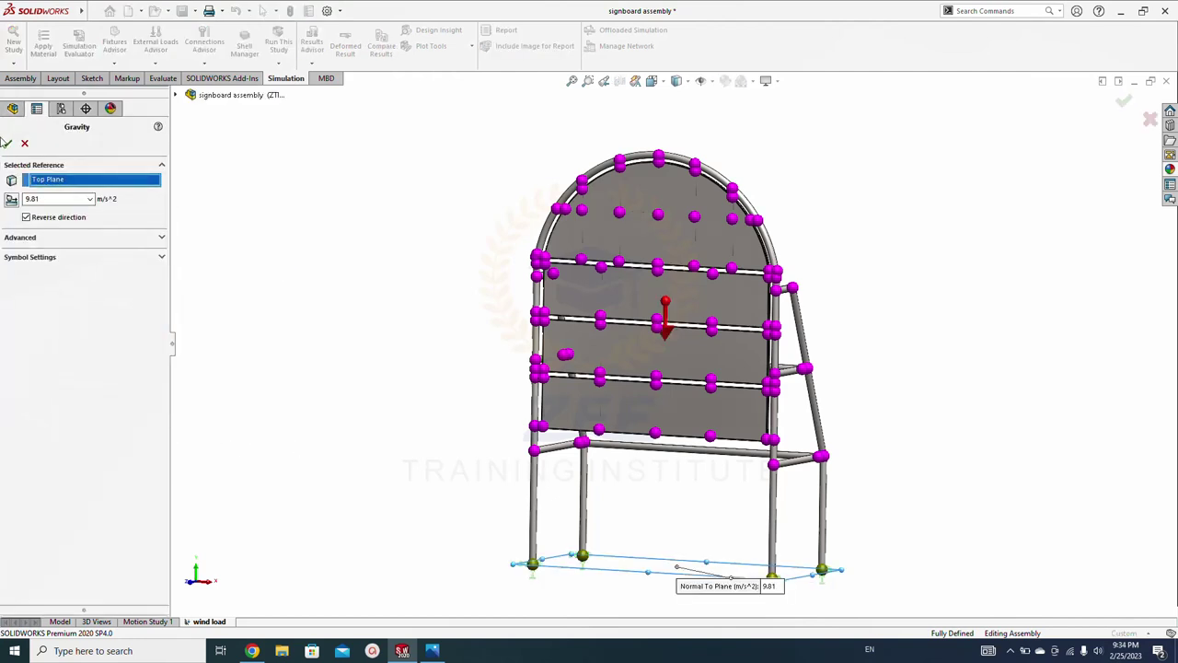
click(8, 143)
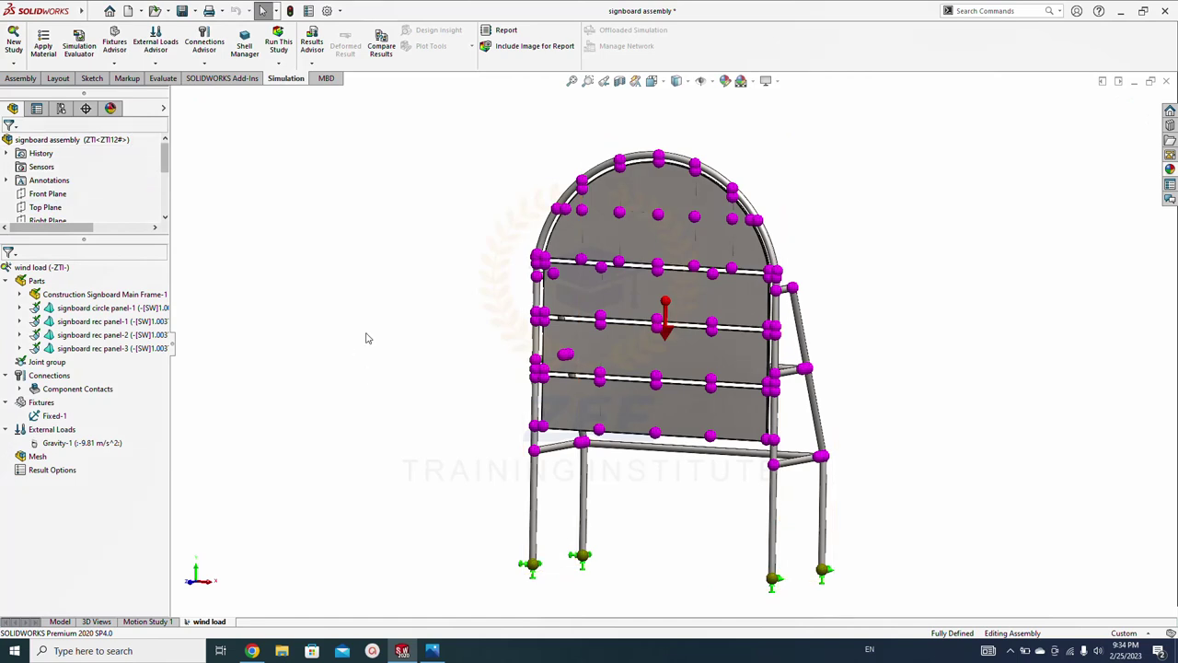
Begin a normal force on the lower rectangular panel face, checking the calculator's 1639 N value
right_click(50, 430)
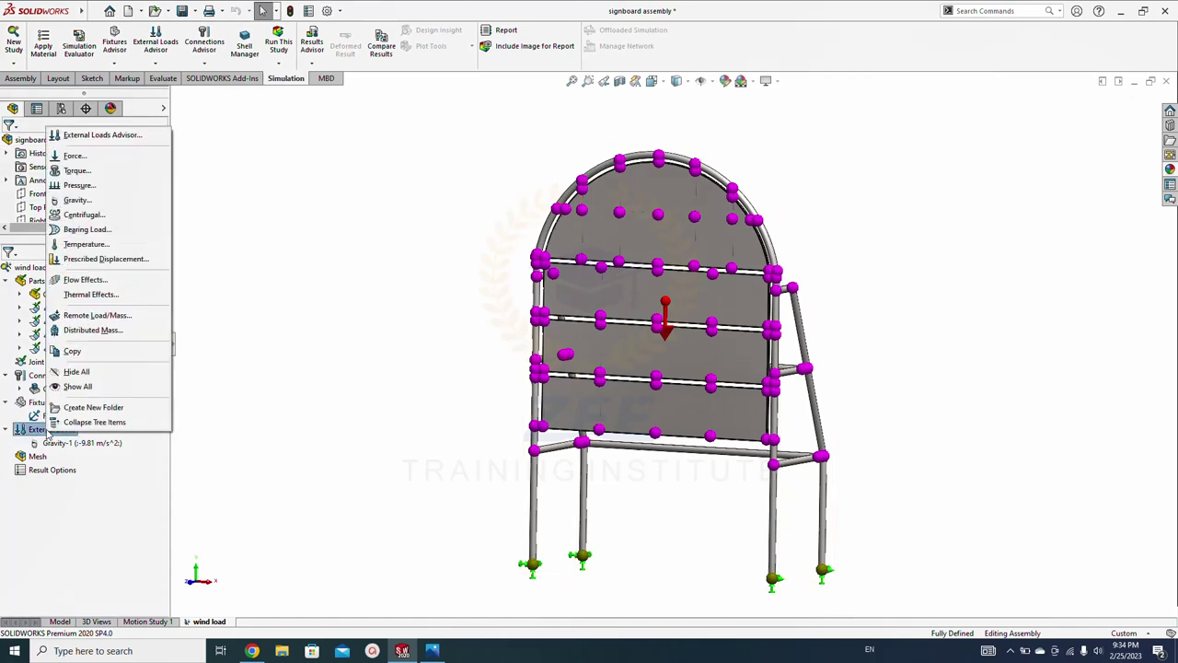
click(75, 157)
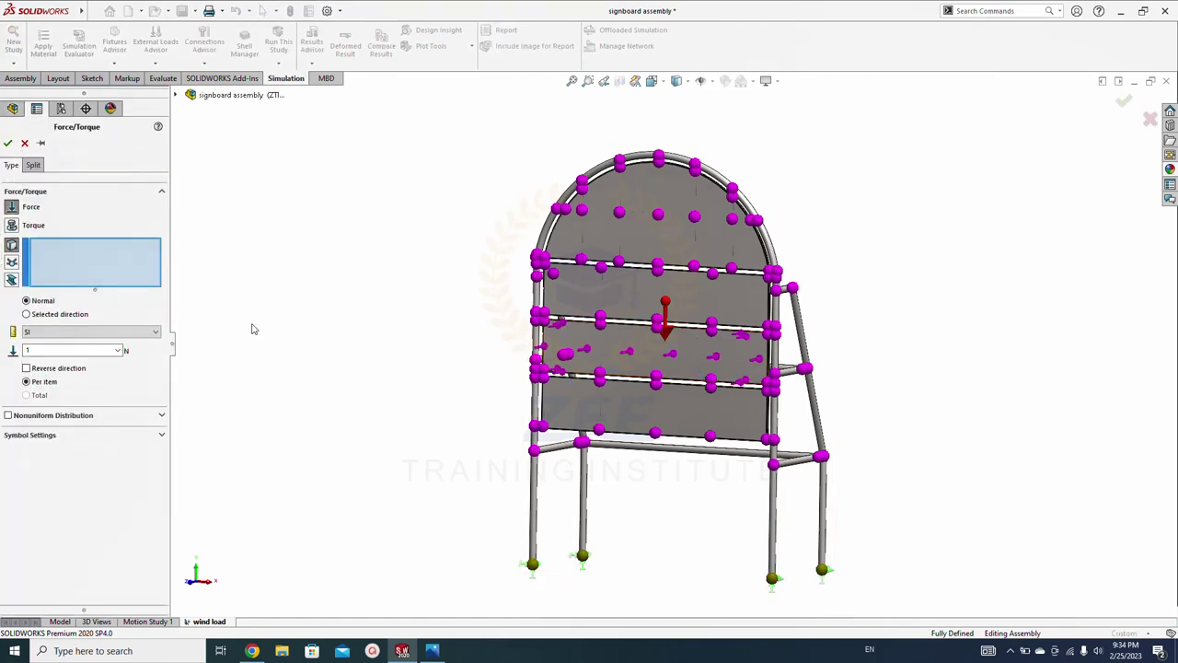
click(629, 410)
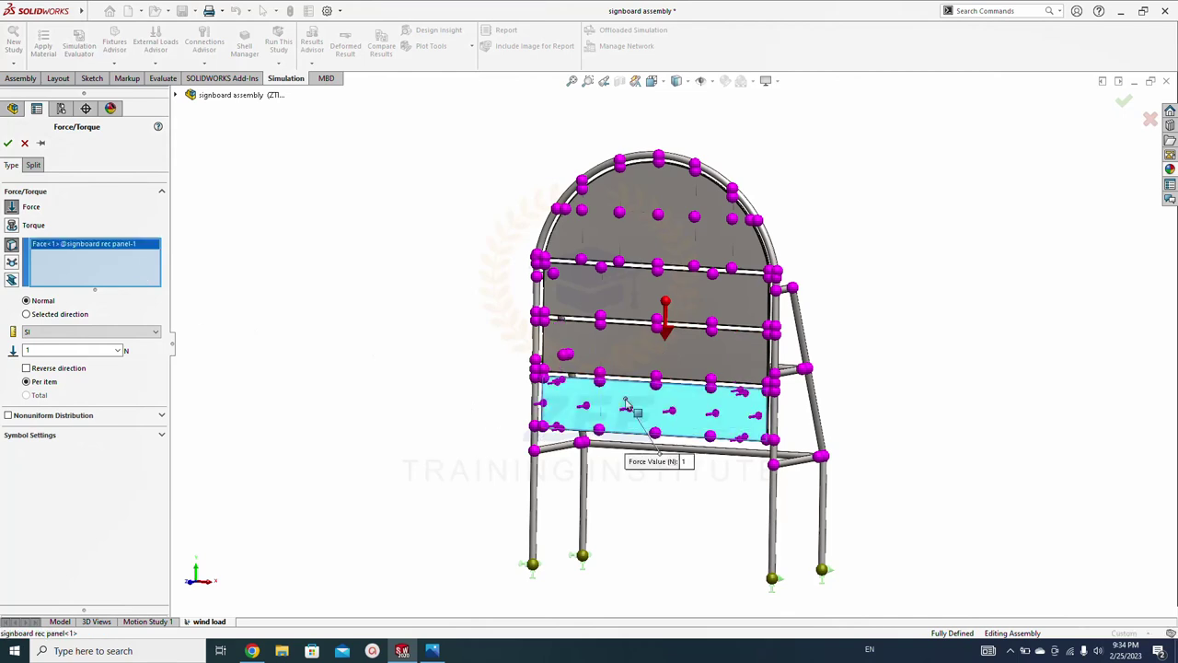
middle_drag(635, 407, 618, 409)
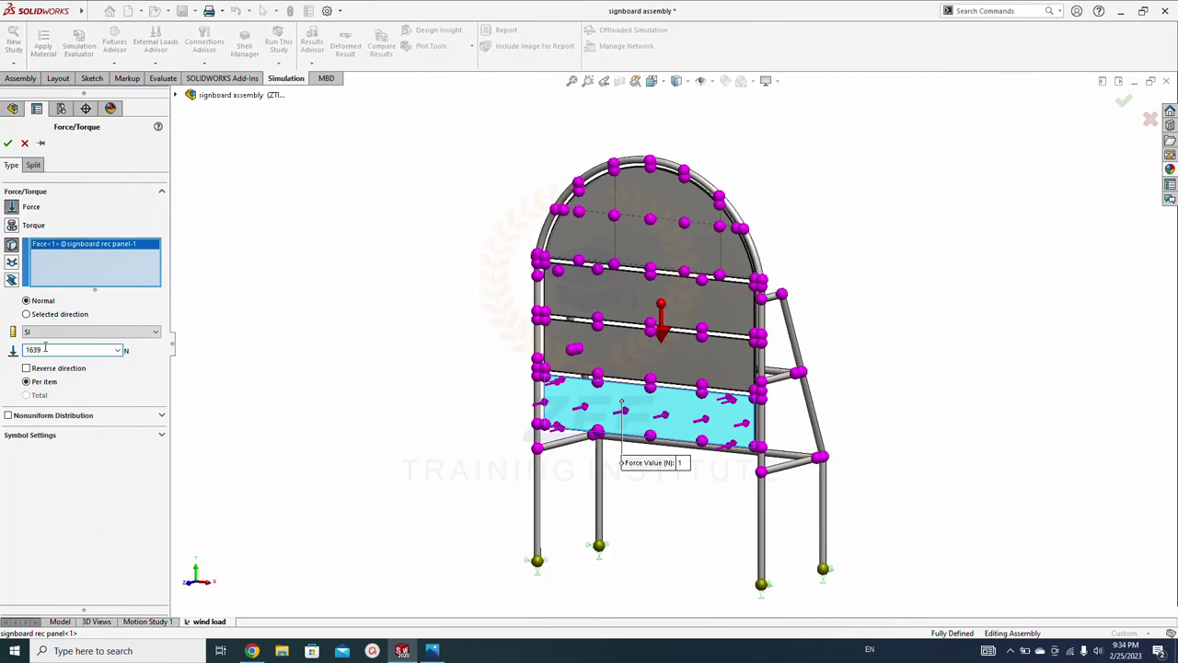
click(252, 651)
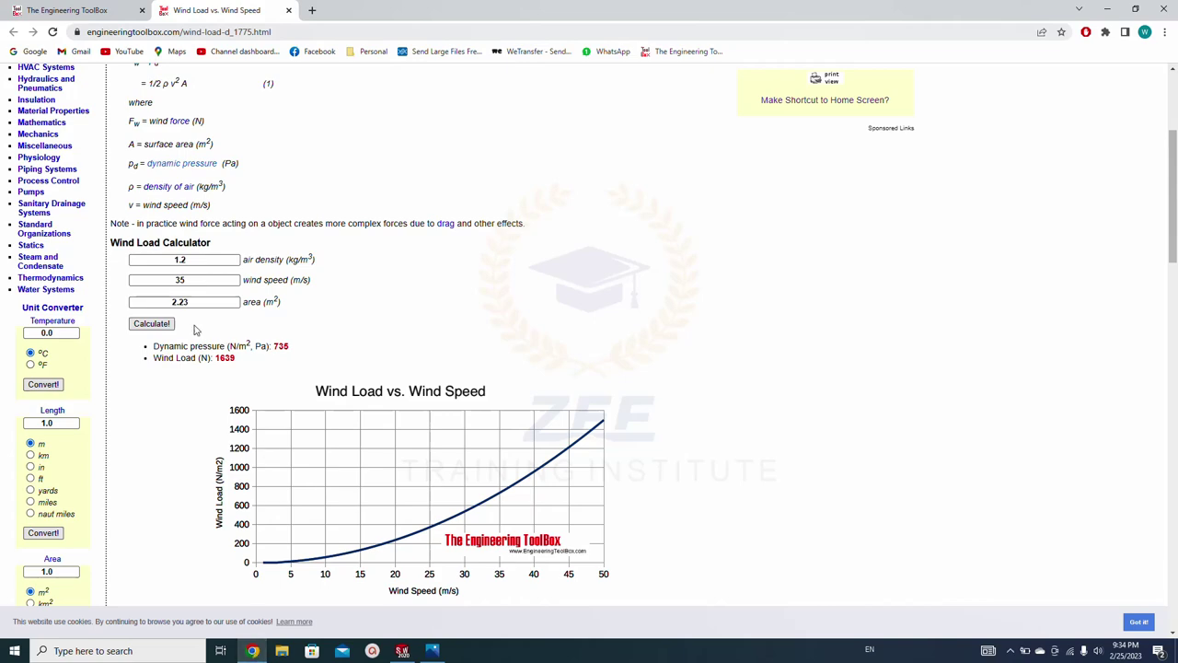
Apply a pinned 1639 N normal force to the lower panel as Force-1
drag(214, 358, 237, 358)
click(1107, 9)
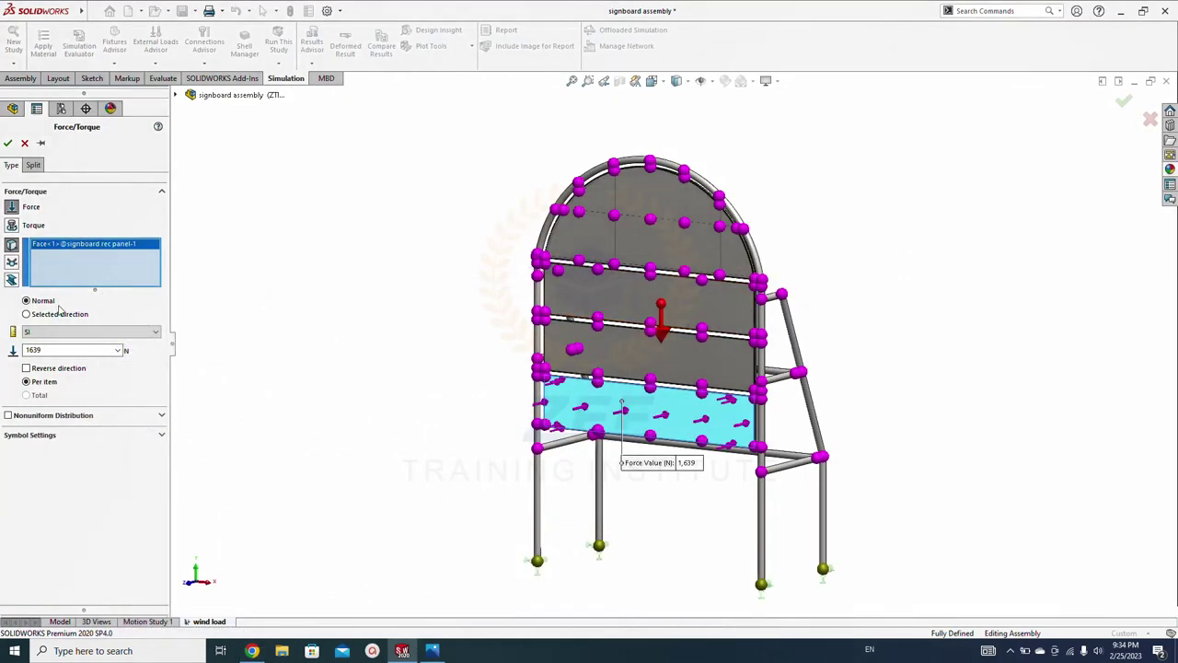
click(41, 142)
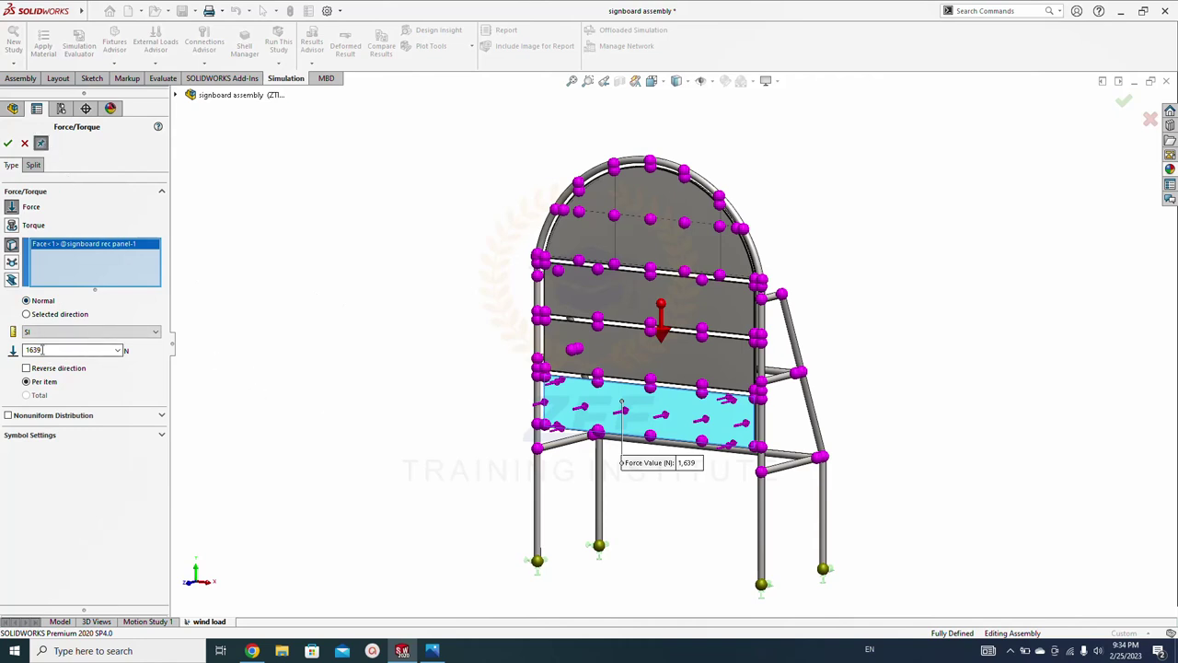
click(624, 320)
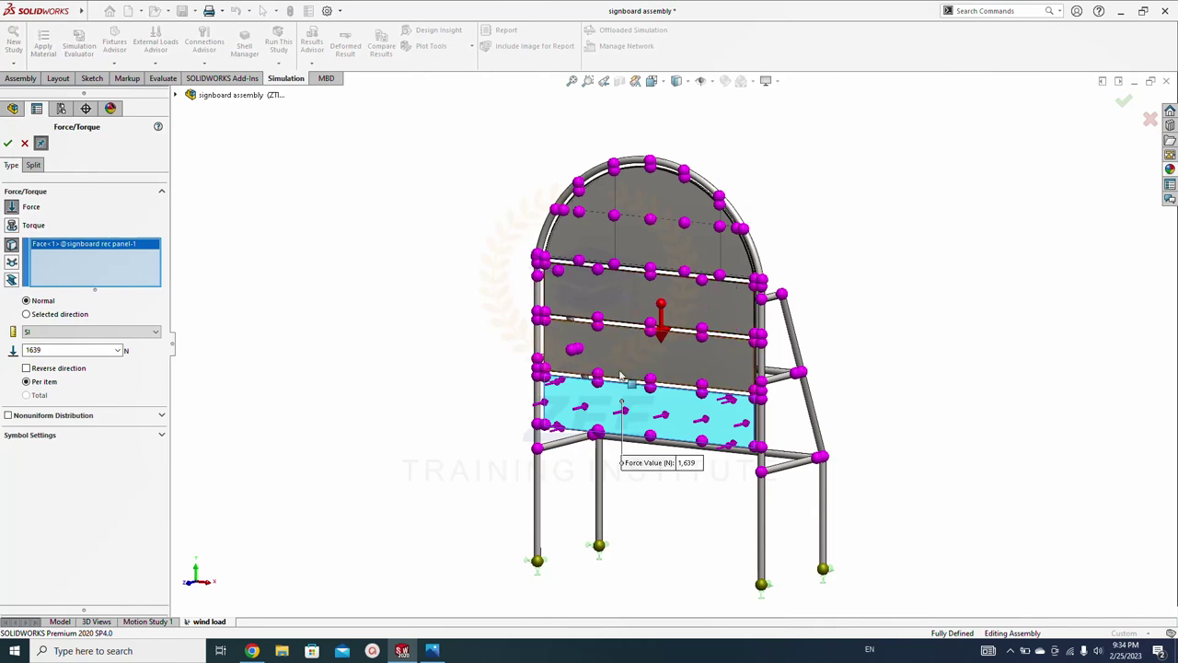
click(8, 144)
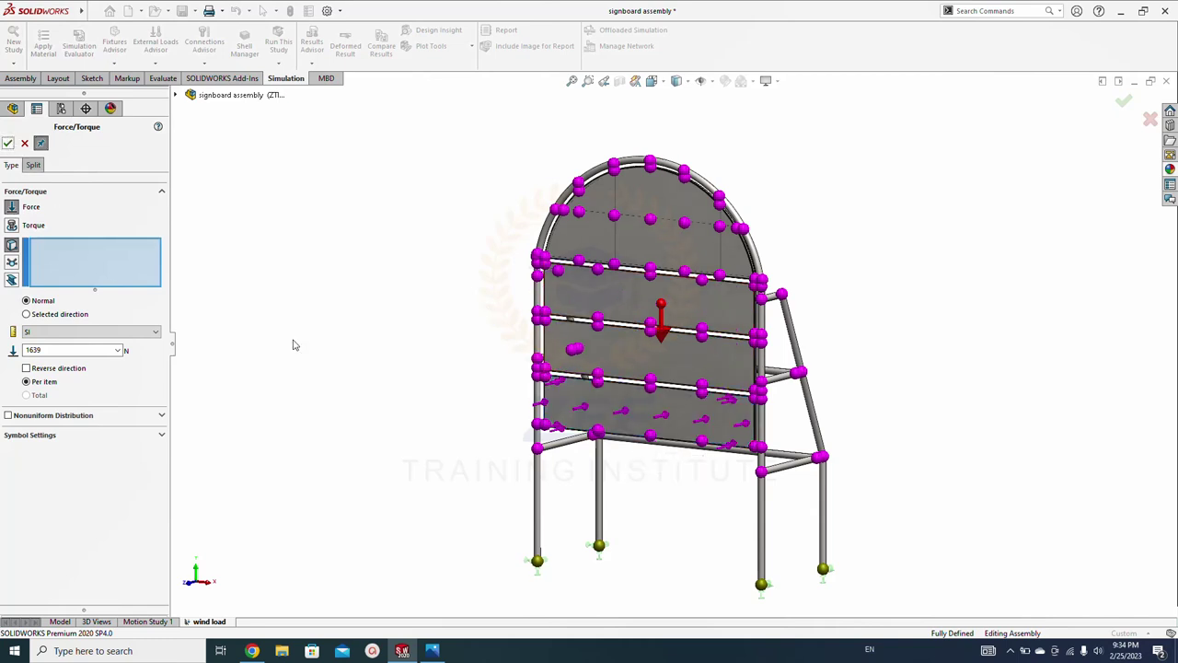
Apply the same 1639 N force to the middle and upper panels as Force-2 and Force-3
click(646, 367)
click(8, 144)
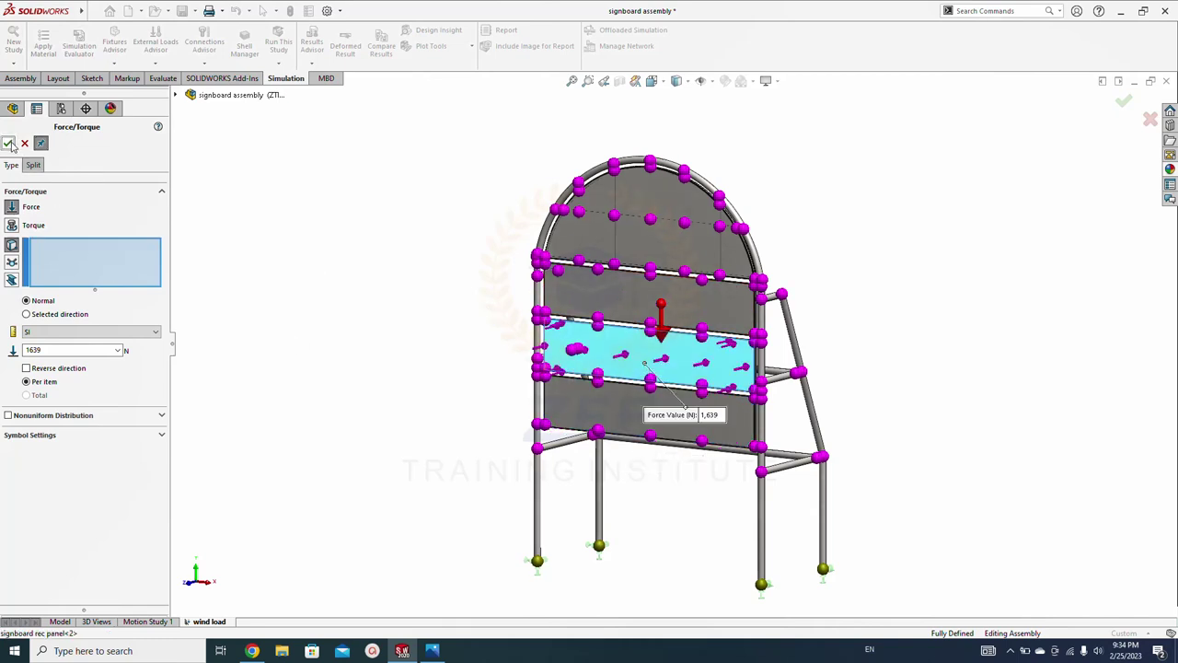
click(625, 296)
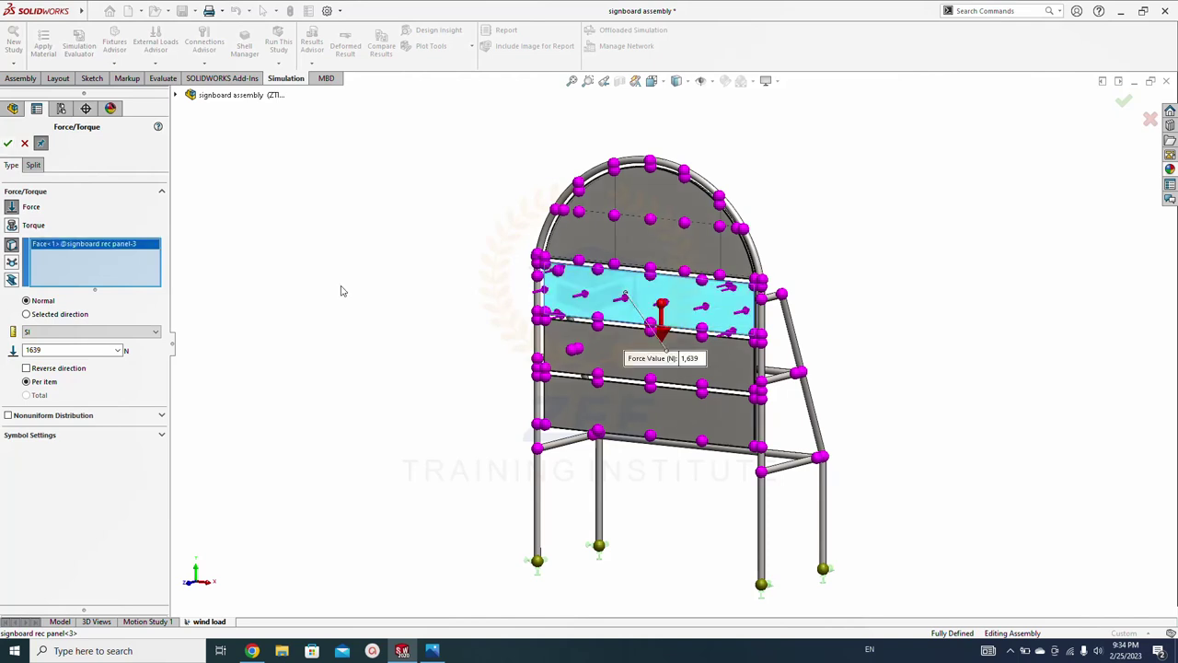
click(9, 144)
click(25, 144)
Verify which panel each of Force-1 to Force-3 loads, then save the assembly
click(114, 457)
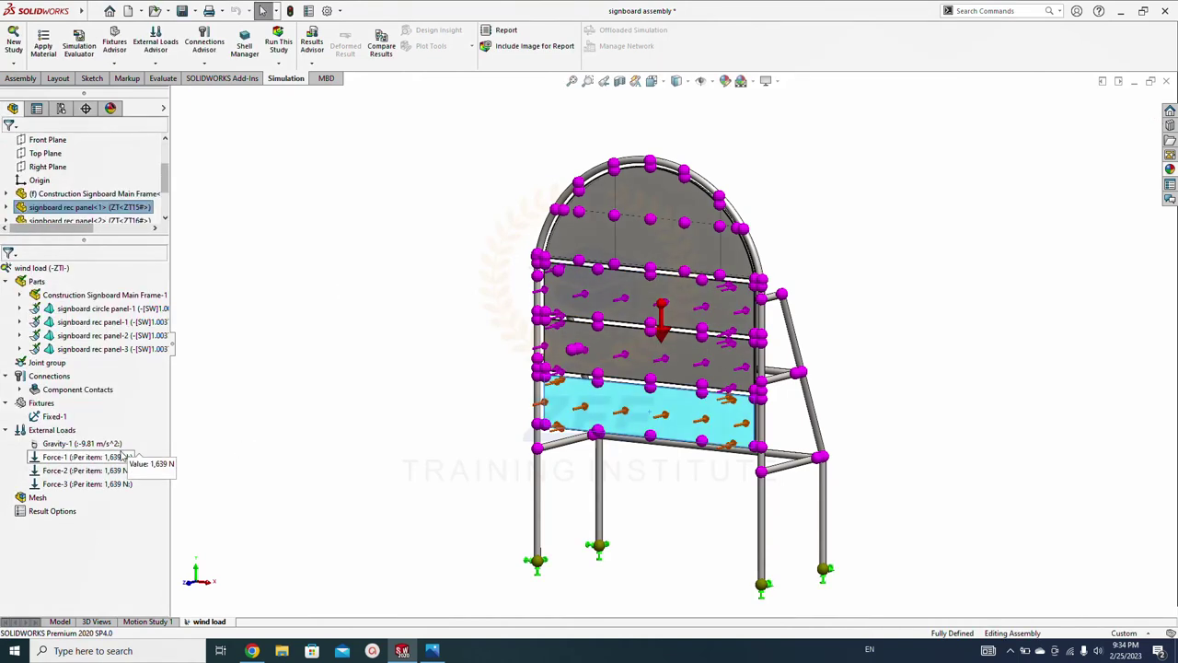
click(114, 470)
click(109, 483)
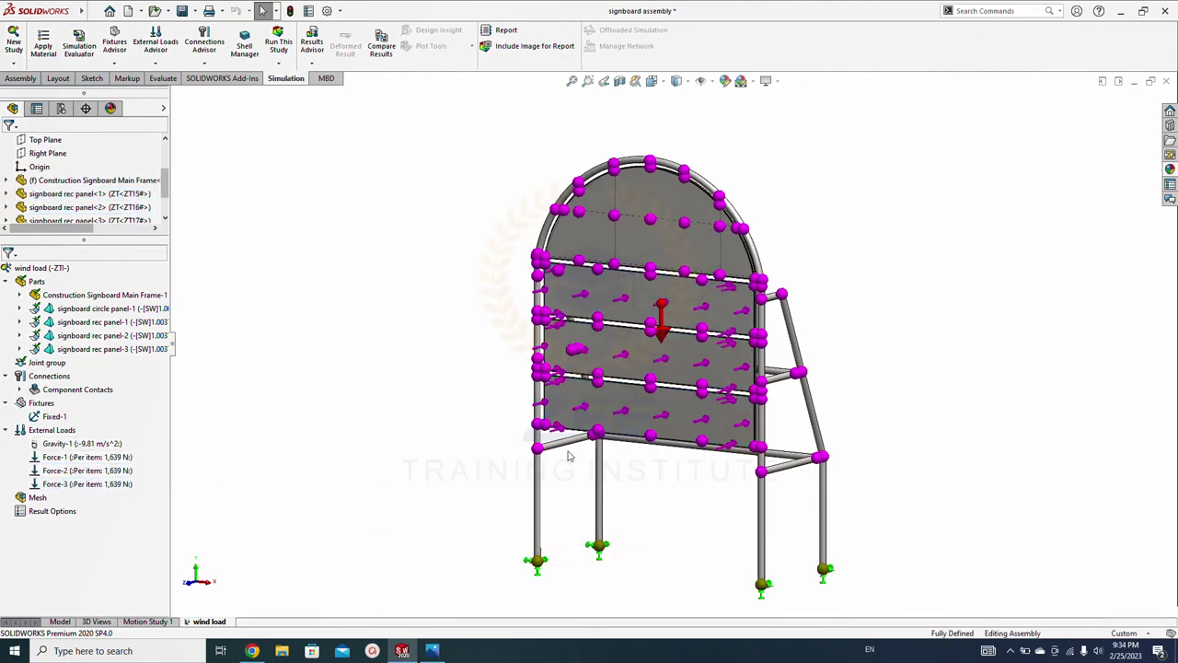
click(406, 415)
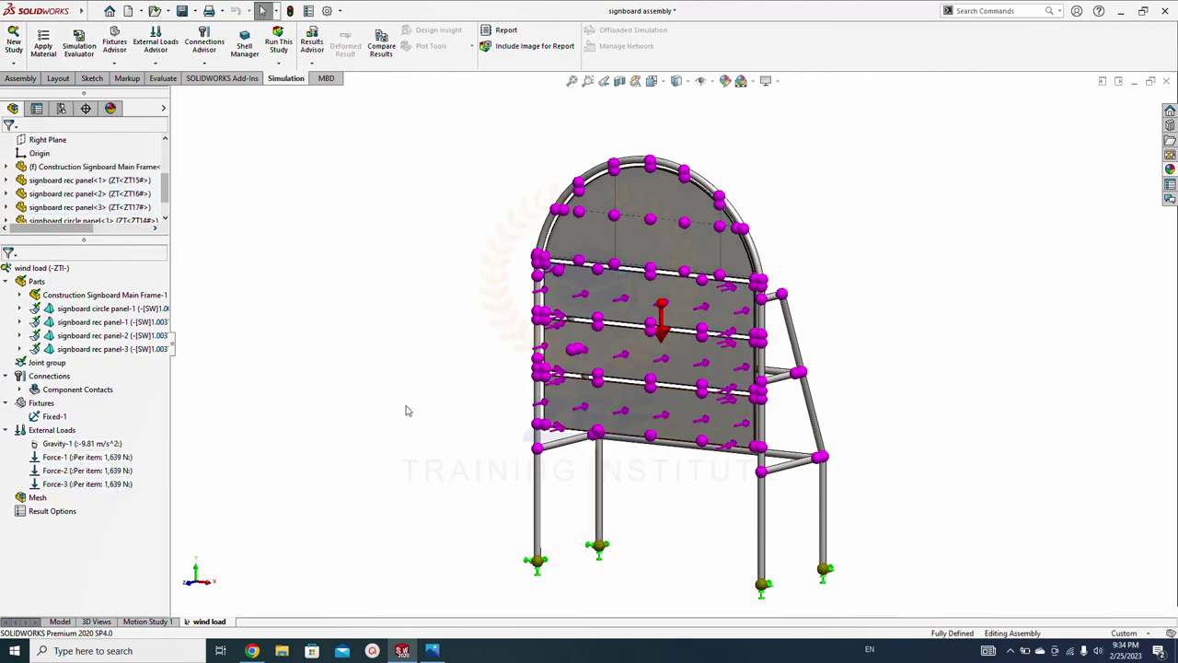
key(ctrl+s)
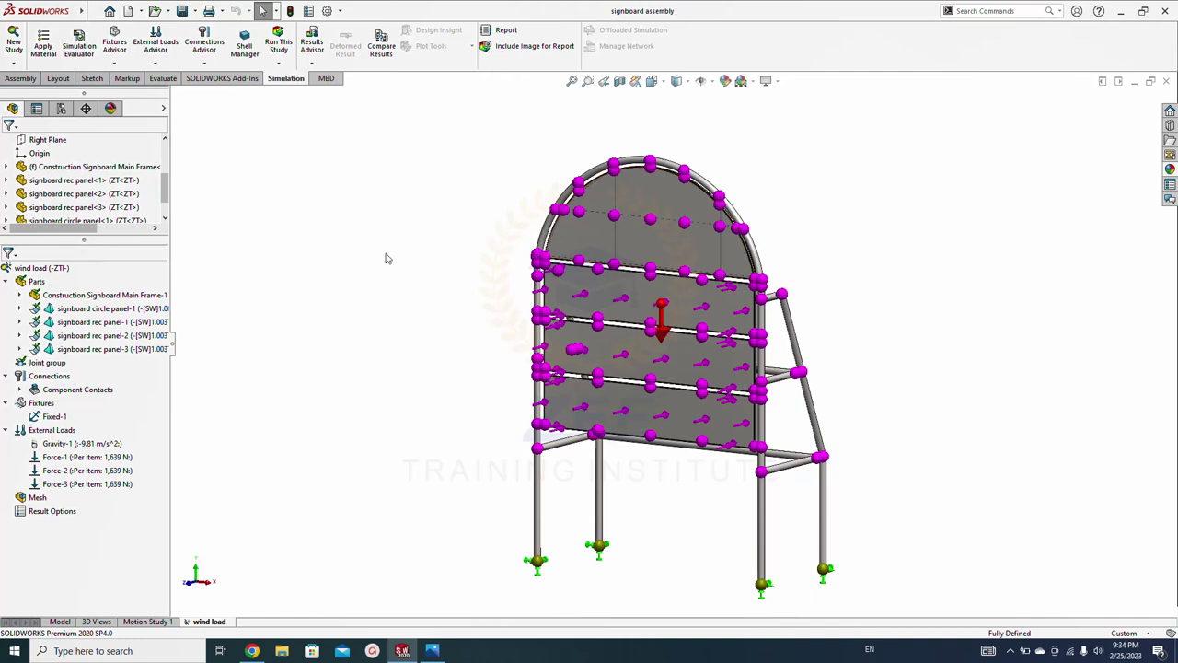
Measure the arched top panel face: 3.29 m² area and 7.87 m perimeter
key(m)
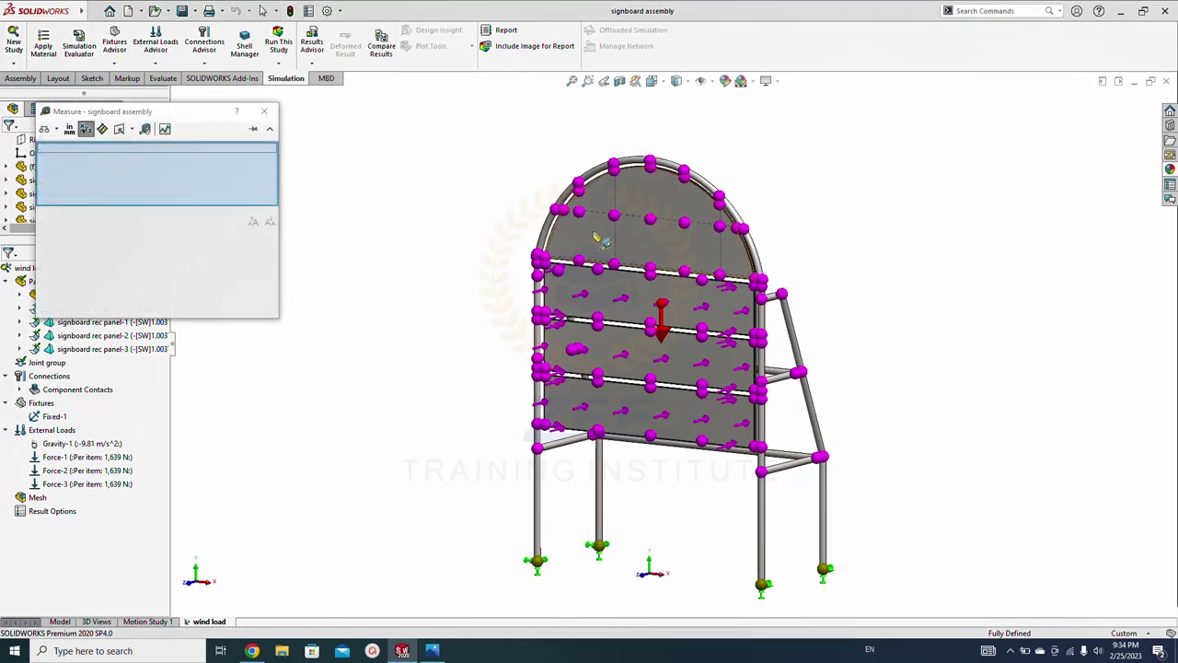
click(596, 240)
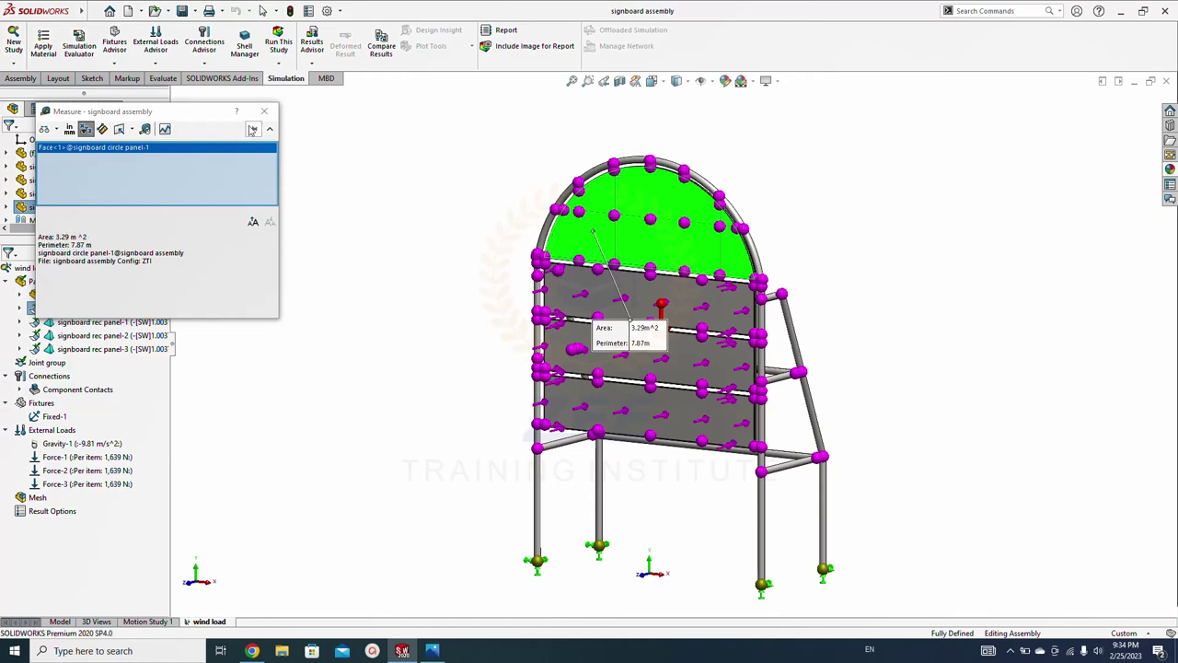
click(264, 111)
Recalculate the wind load for a 3.29 m² area, taking the 2418 N result back to SolidWorks
click(251, 651)
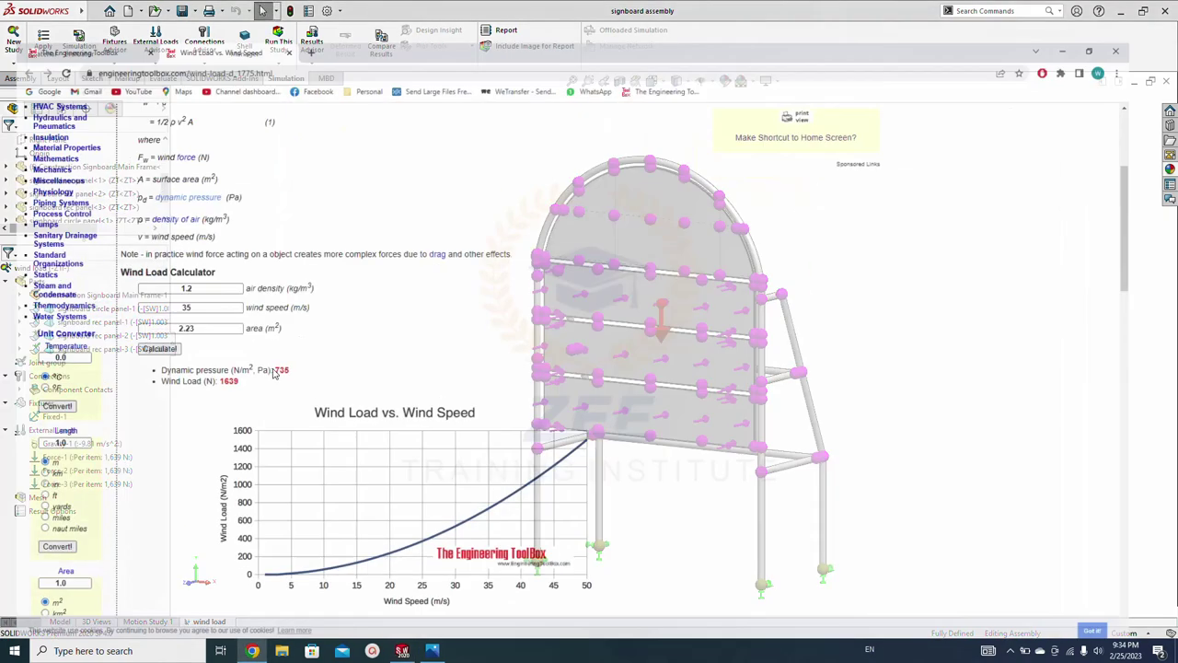
drag(203, 304, 144, 313)
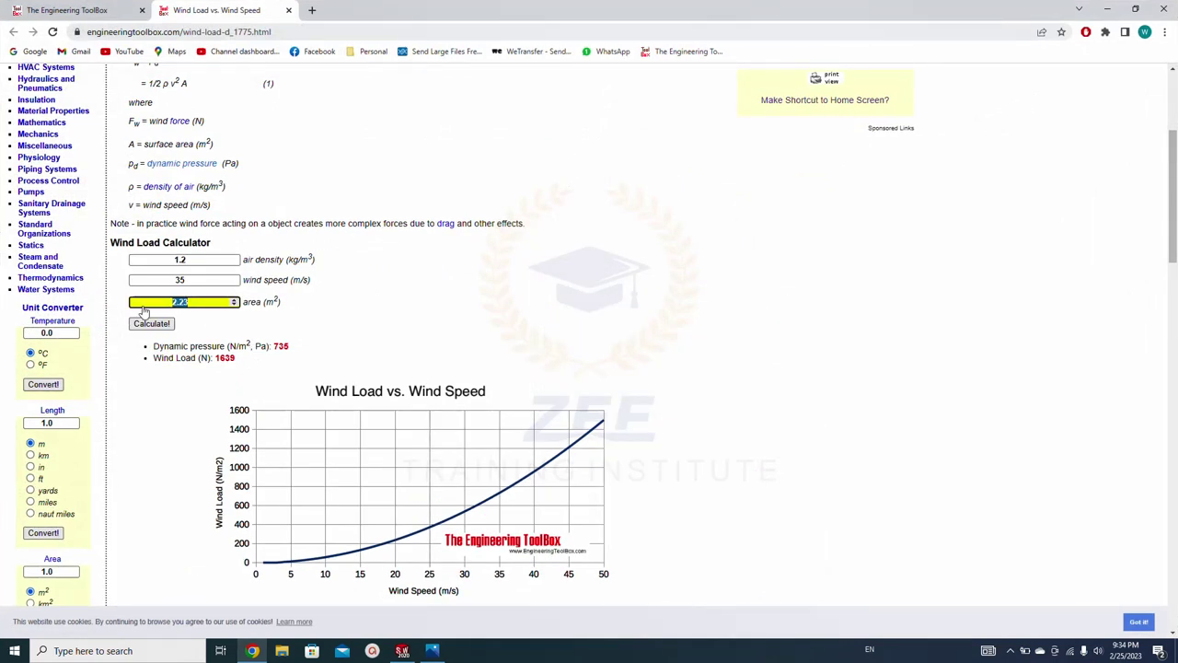
text(3.29)
click(150, 322)
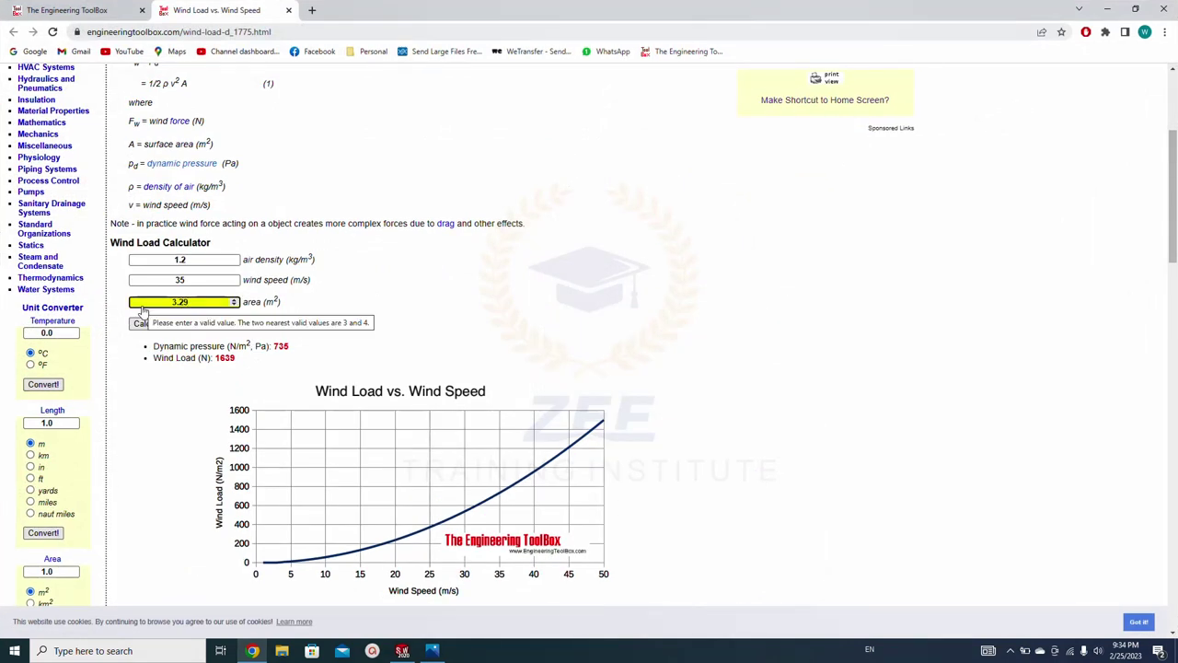
click(149, 322)
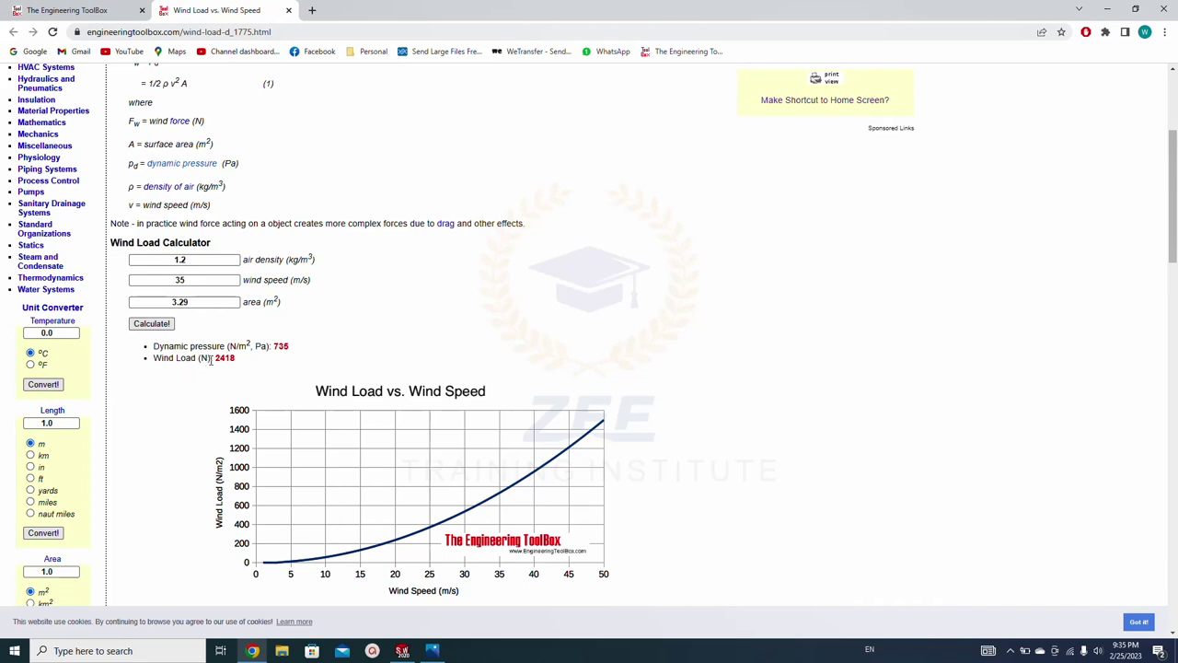
drag(219, 358, 246, 363)
click(1108, 9)
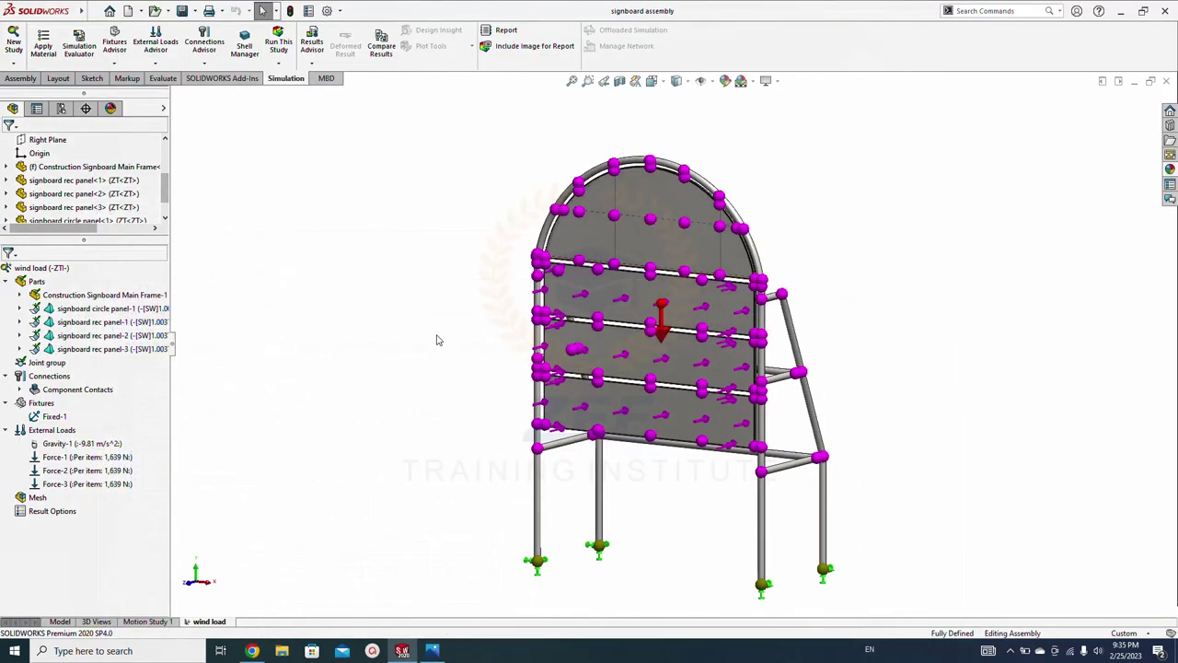
Add Force-4, 2418 N normal to the arched circle panel face, and save the assembly
right_click(51, 430)
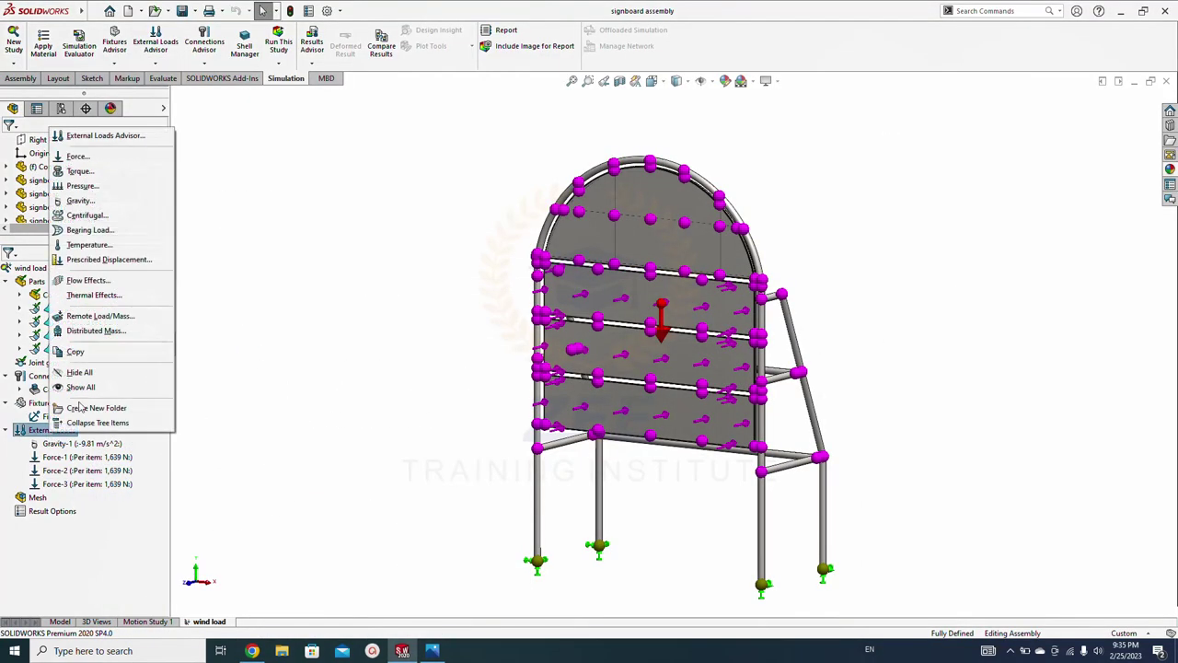
click(79, 156)
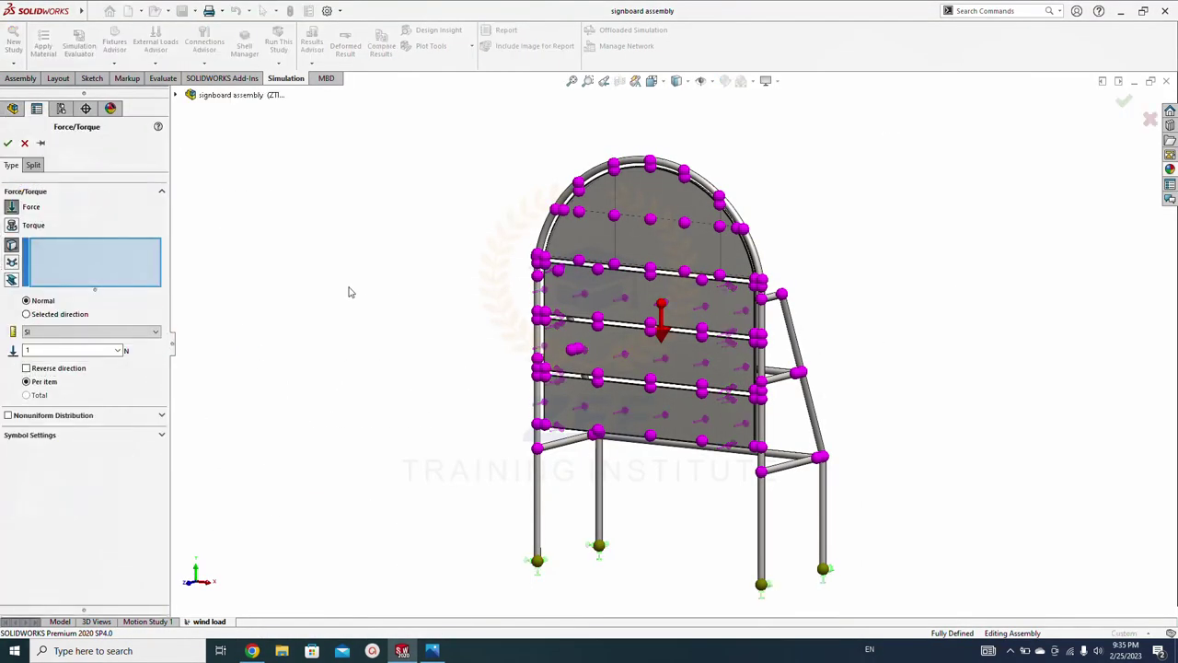
click(596, 245)
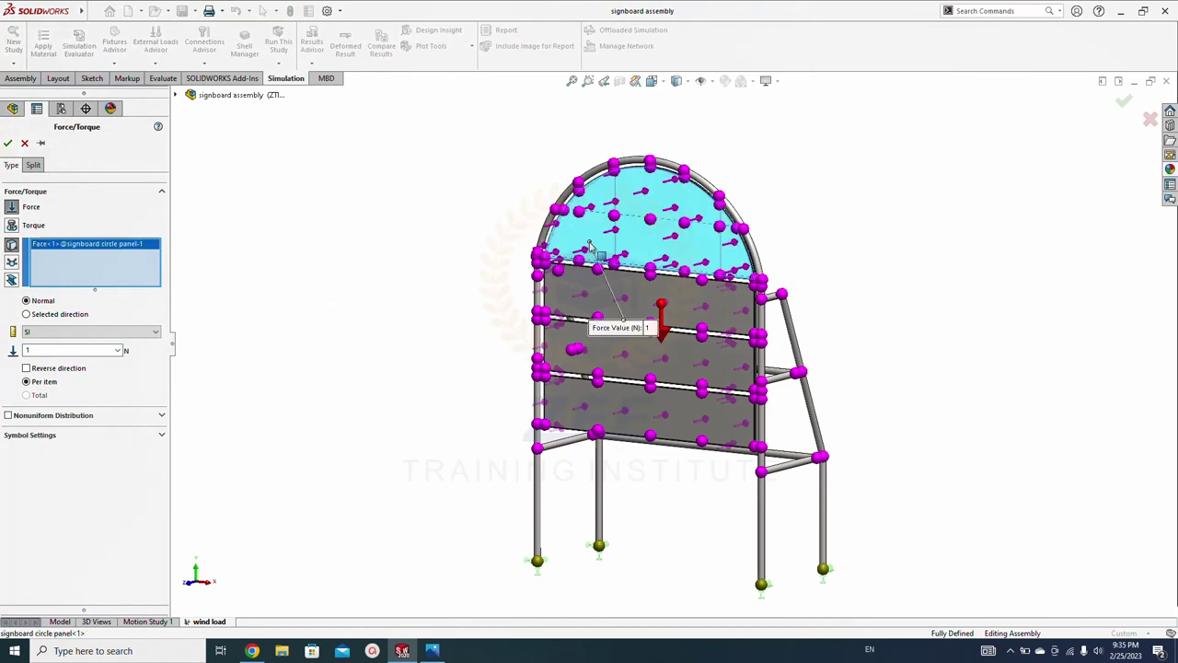
scroll(614, 244, down, 2)
double_click(58, 351)
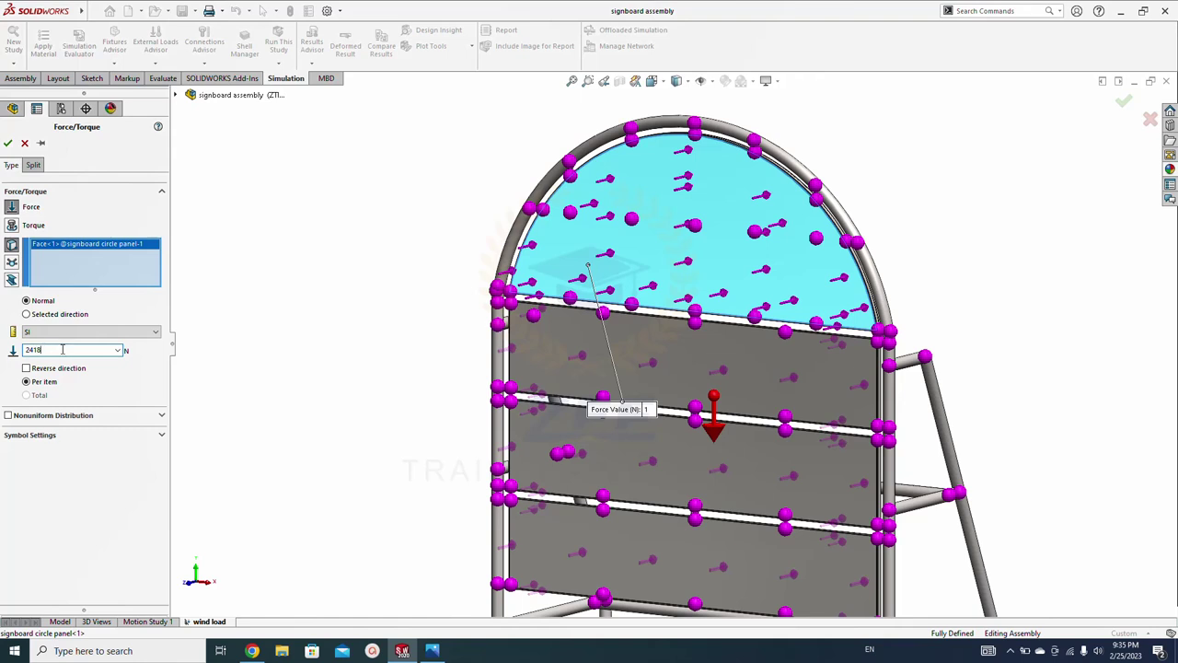
click(8, 142)
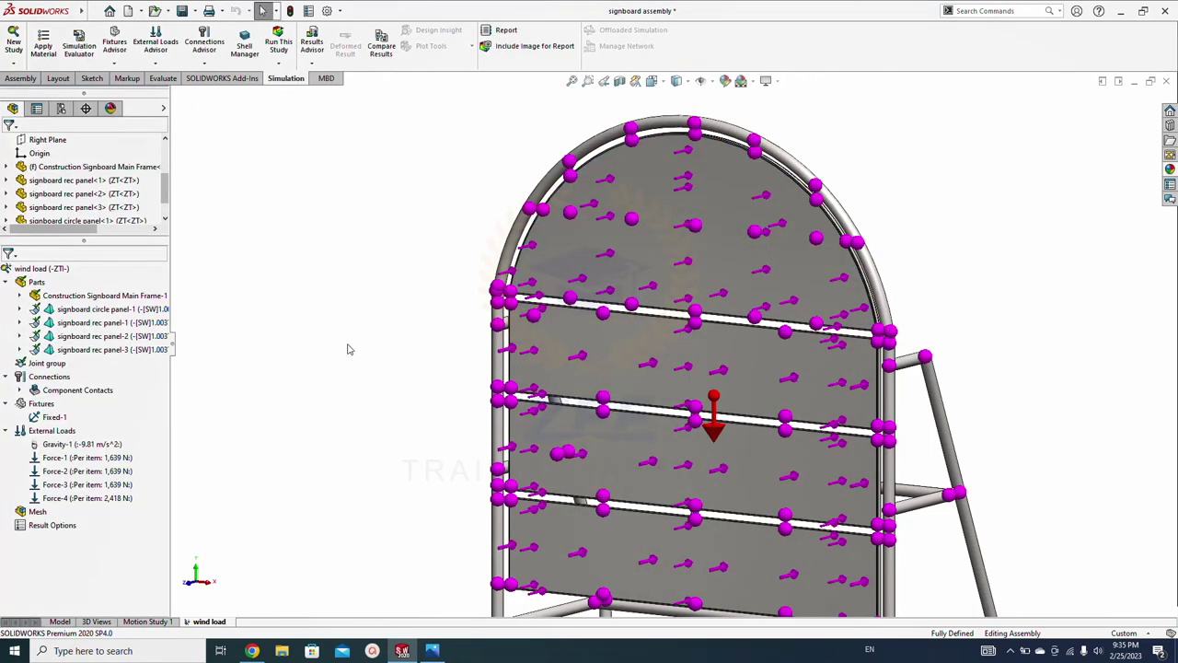
key(f)
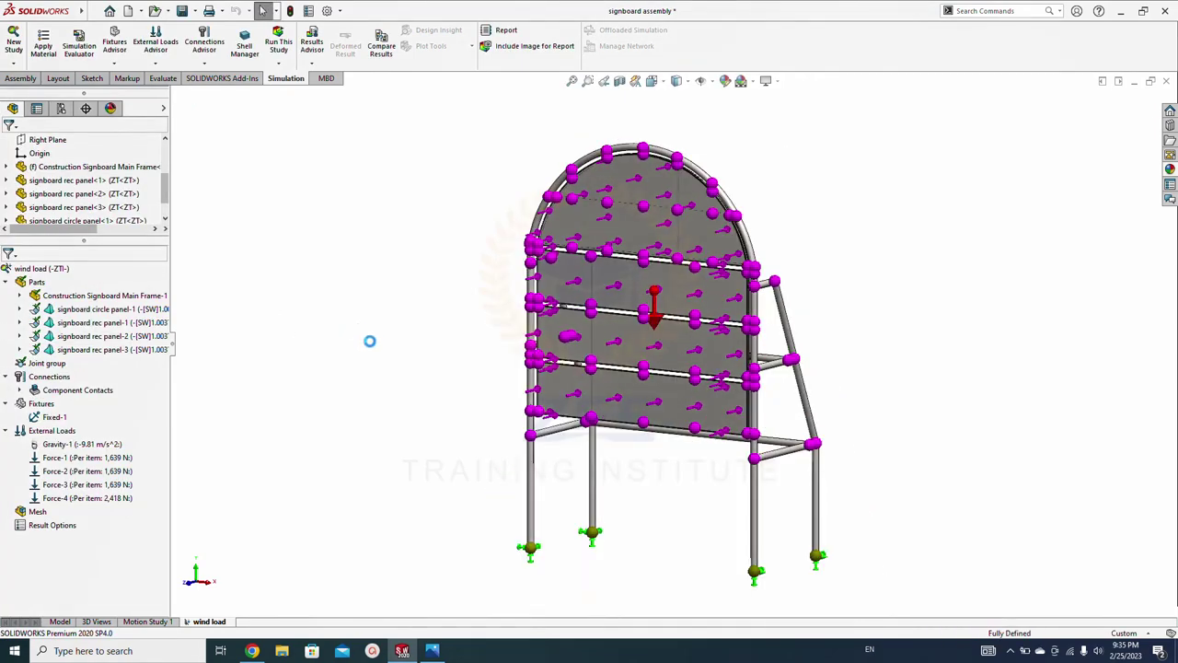
key(ctrl+s)
middle_drag(421, 365, 437, 389)
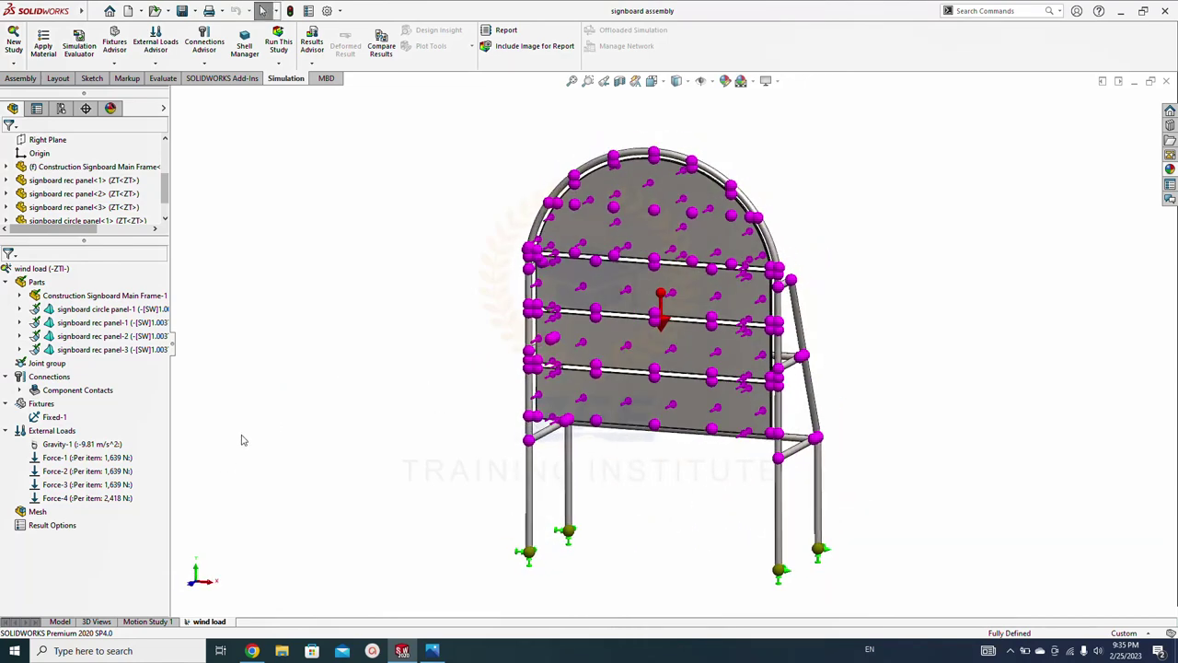
Create a curvature-based mesh with density moved toward Fine, then run the study
right_click(37, 511)
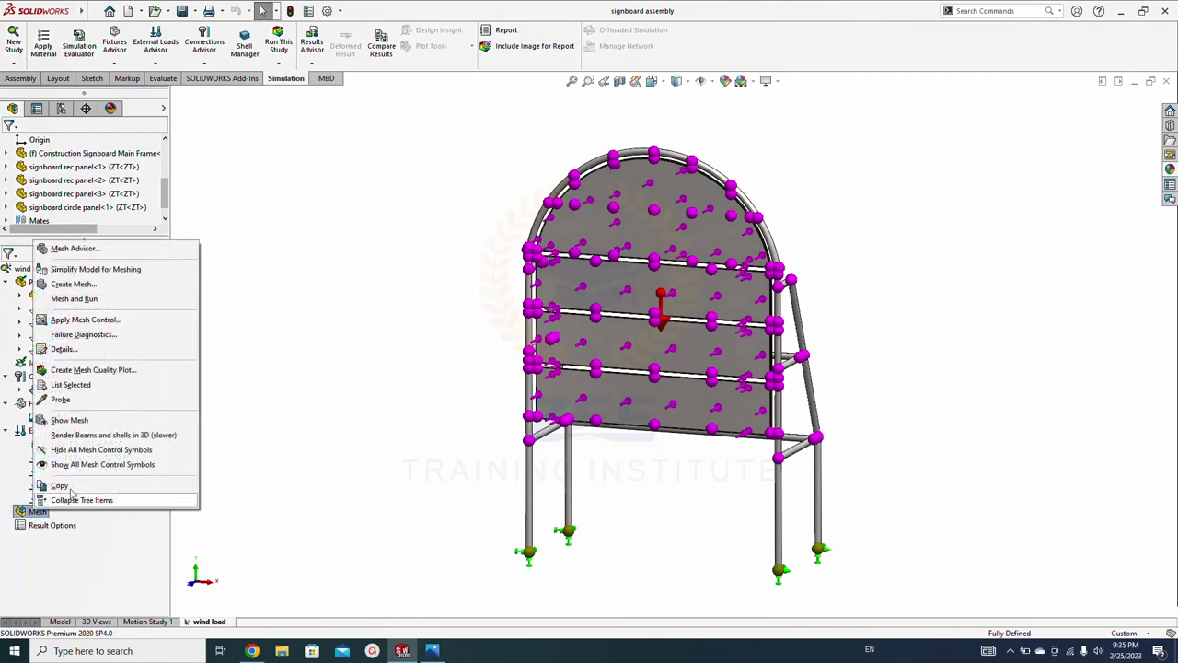
click(74, 284)
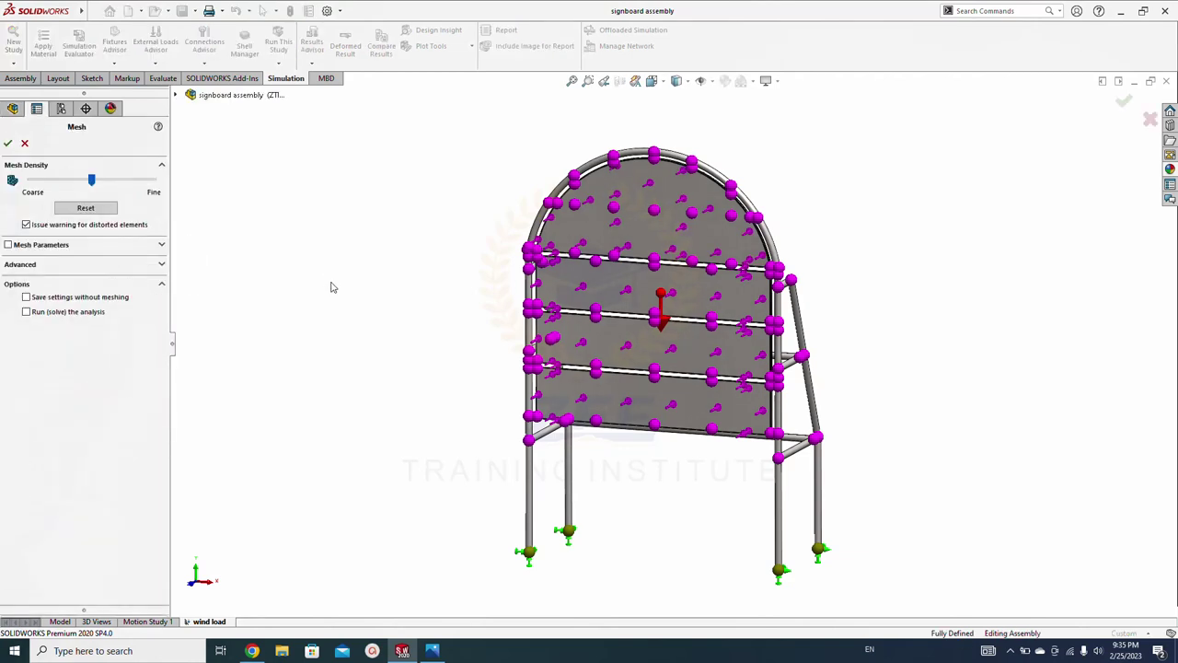
click(161, 245)
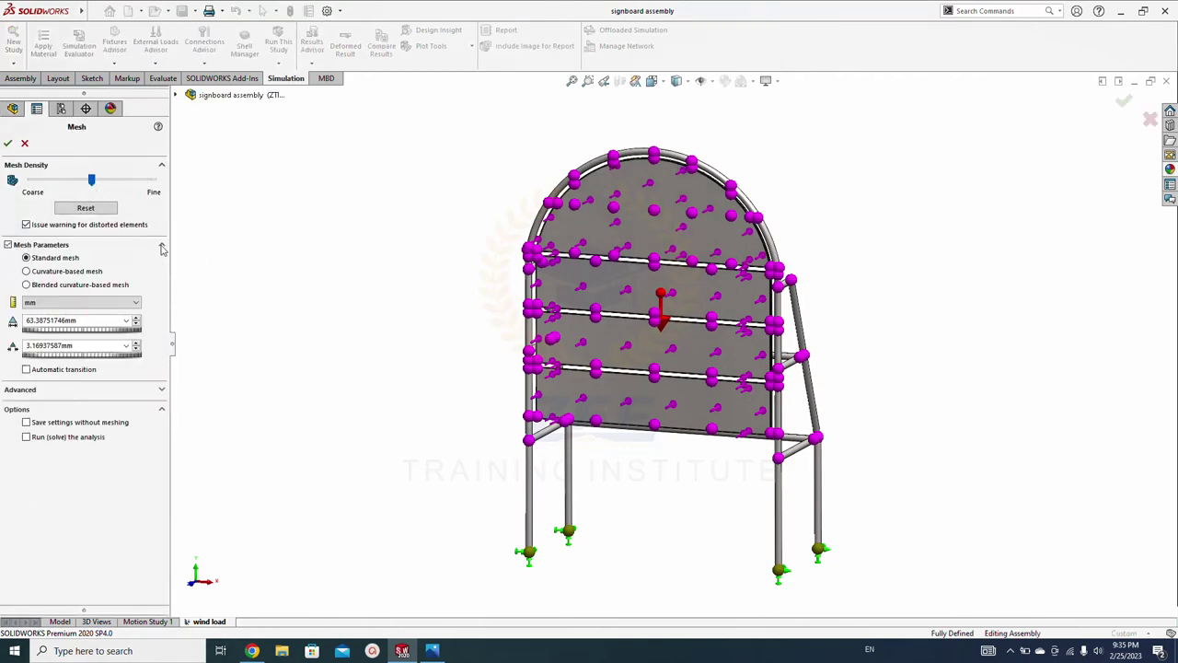
click(26, 271)
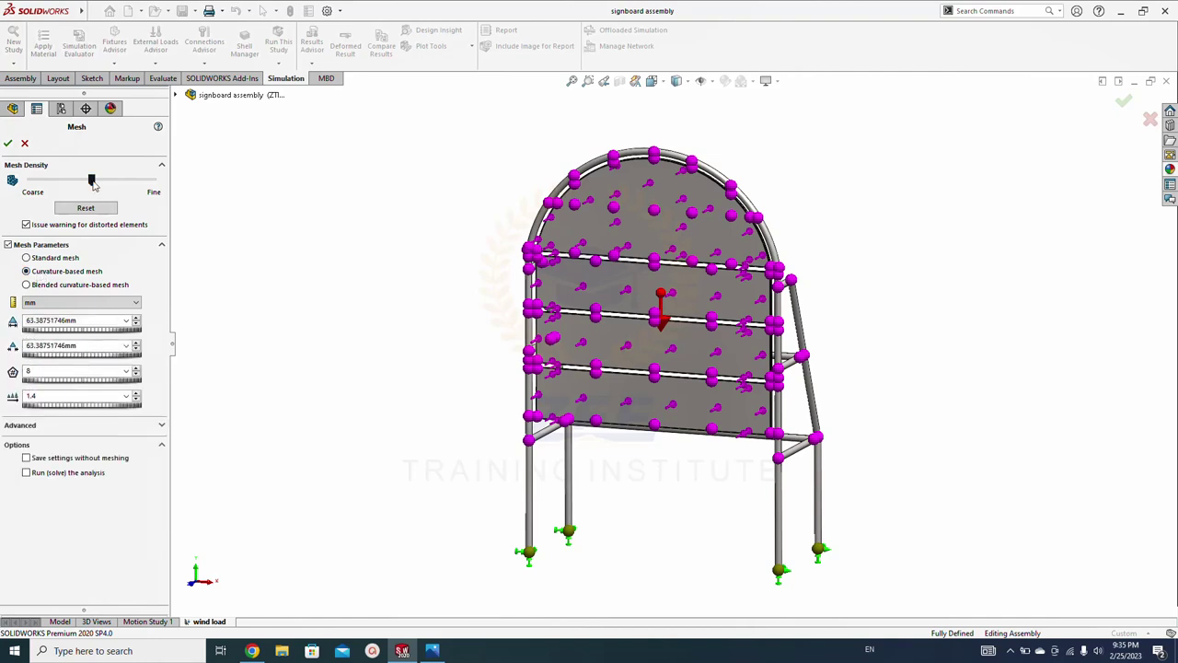
drag(91, 181, 164, 187)
click(7, 143)
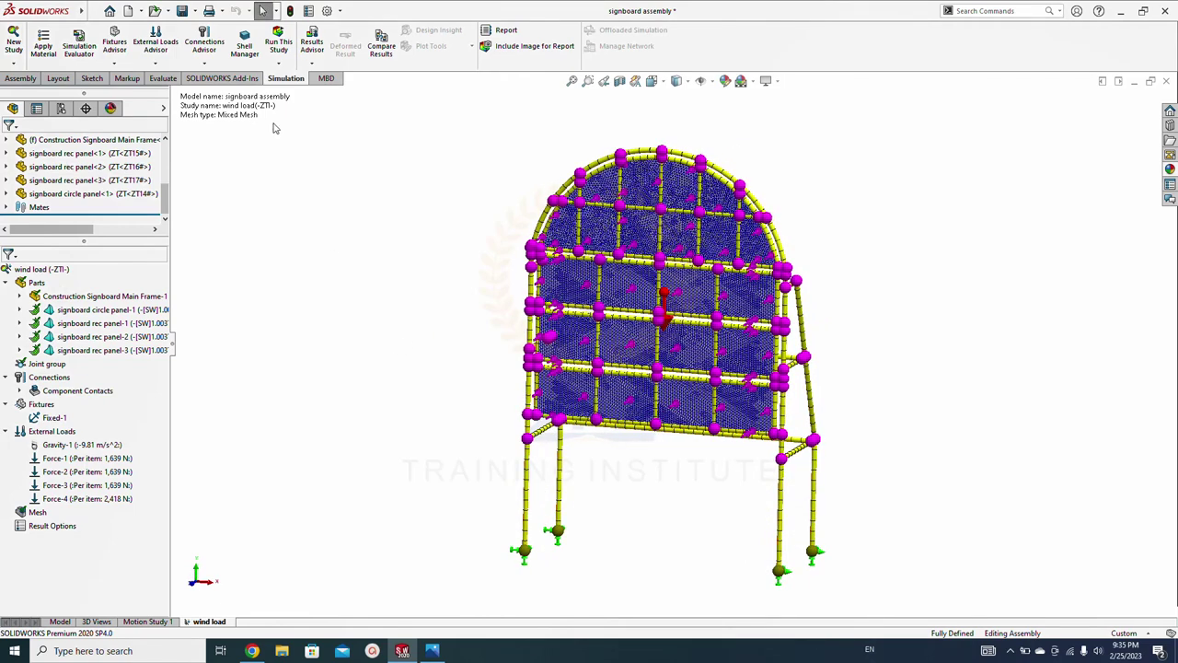
click(280, 42)
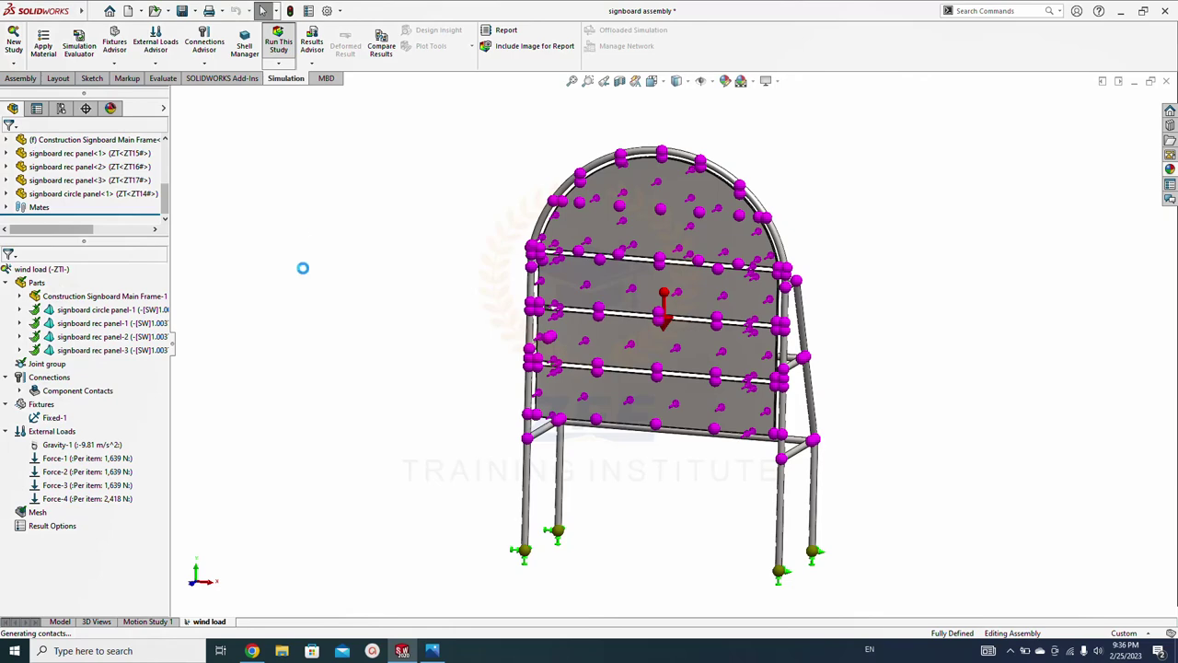
Open the signboard reference photo 1.png while the study solves
click(434, 651)
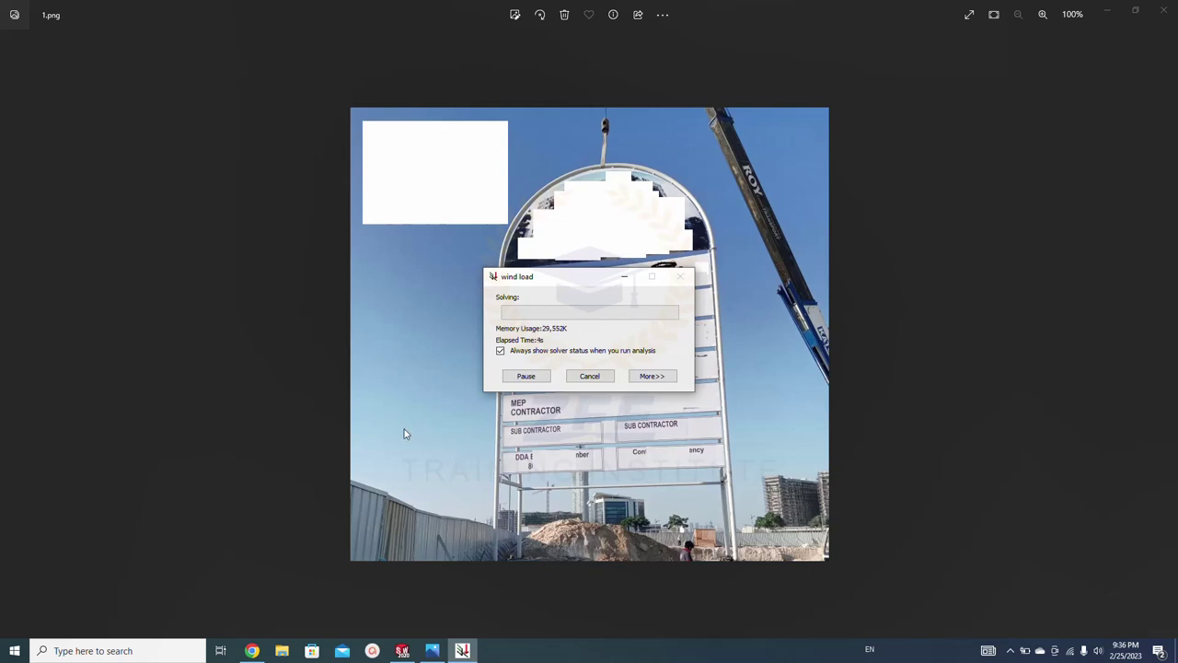
Step through the signboard site photos, then minimize Photos to return to SolidWorks
key(Right)
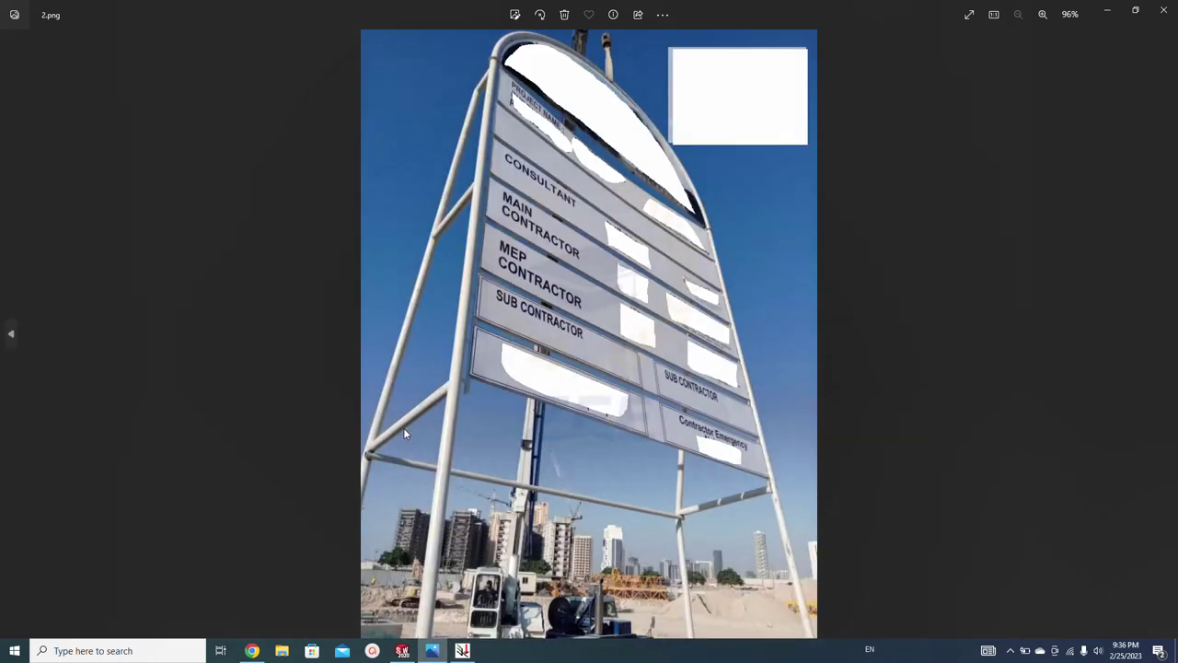
key(Right)
key(Right)
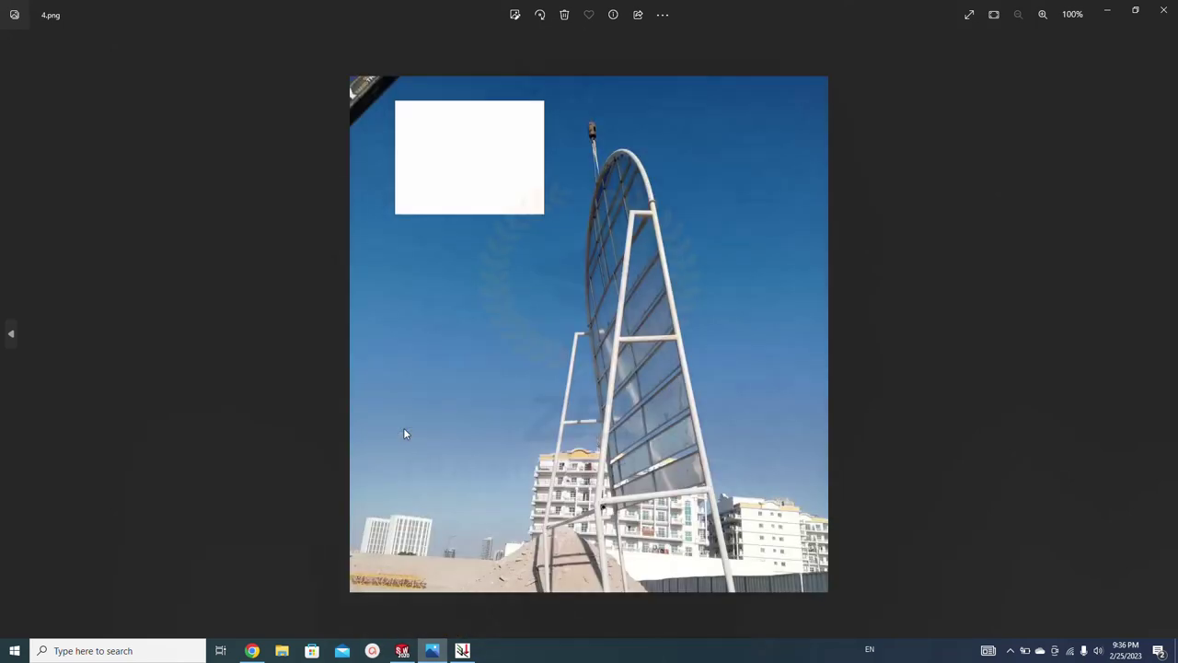
key(Right)
key(Right)
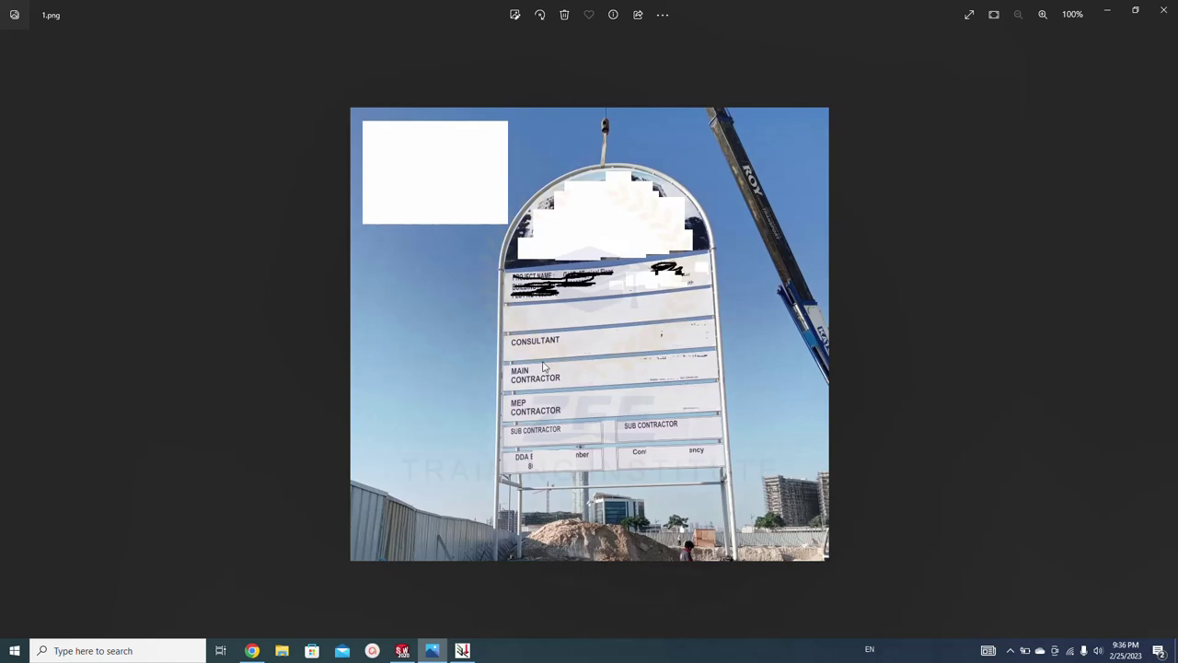
click(1105, 13)
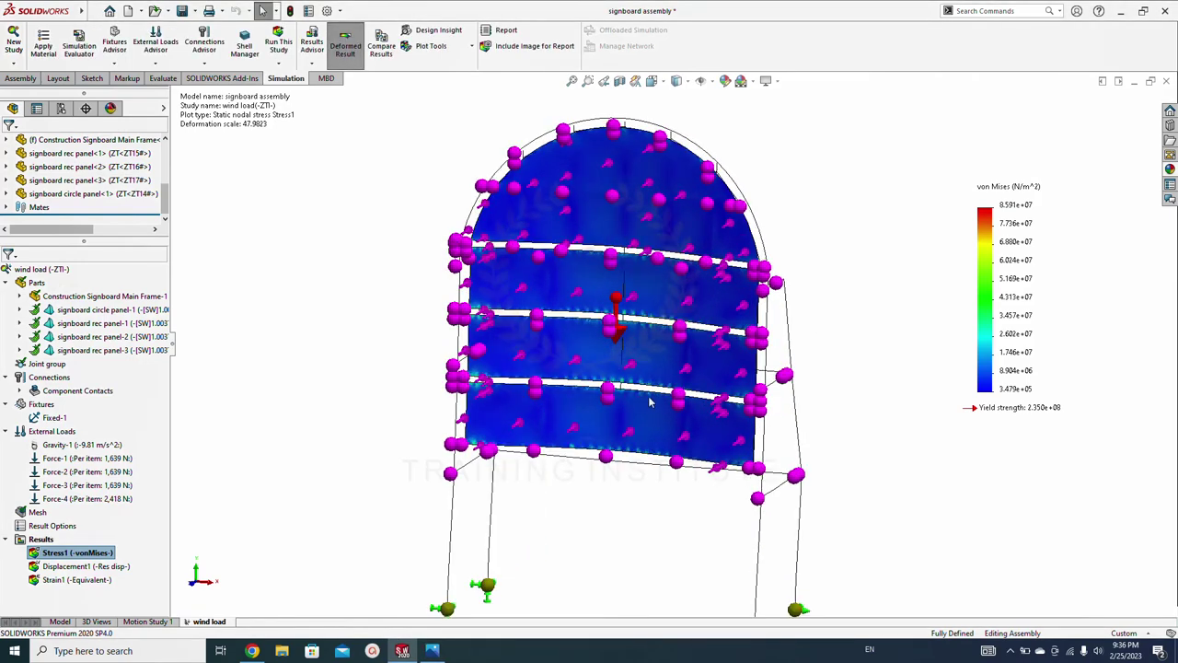
Set the von Mises legend to floating numbers in N/mm² (MPa) and show the front view
middle_drag(650, 402, 561, 455)
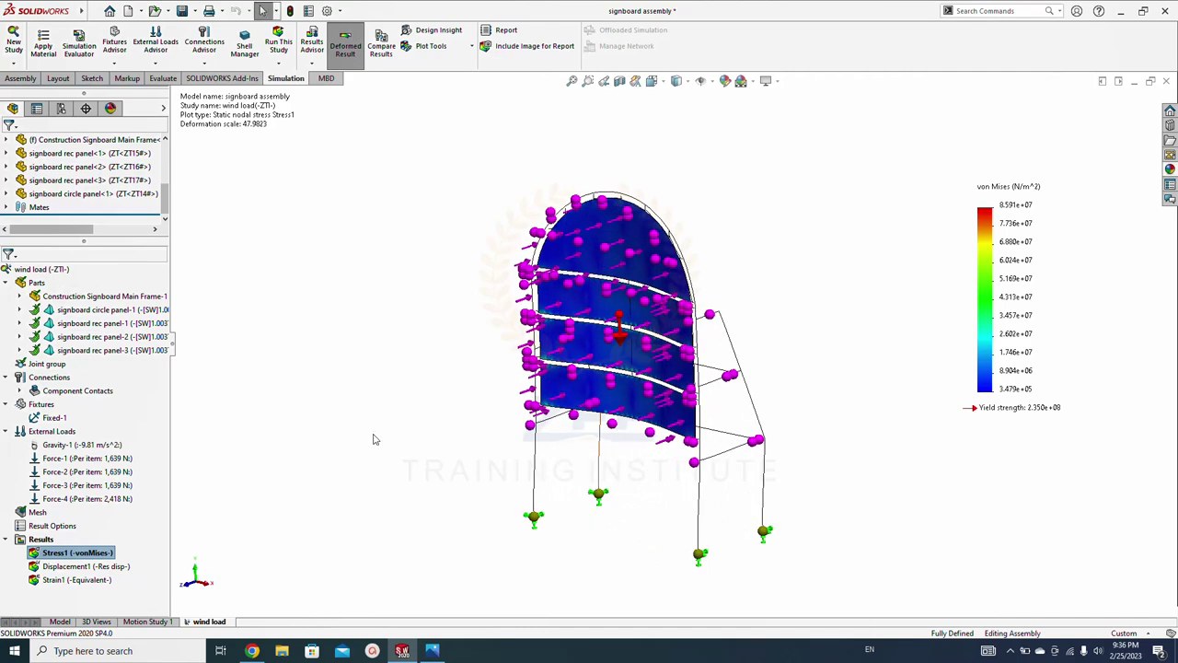
double_click(1034, 281)
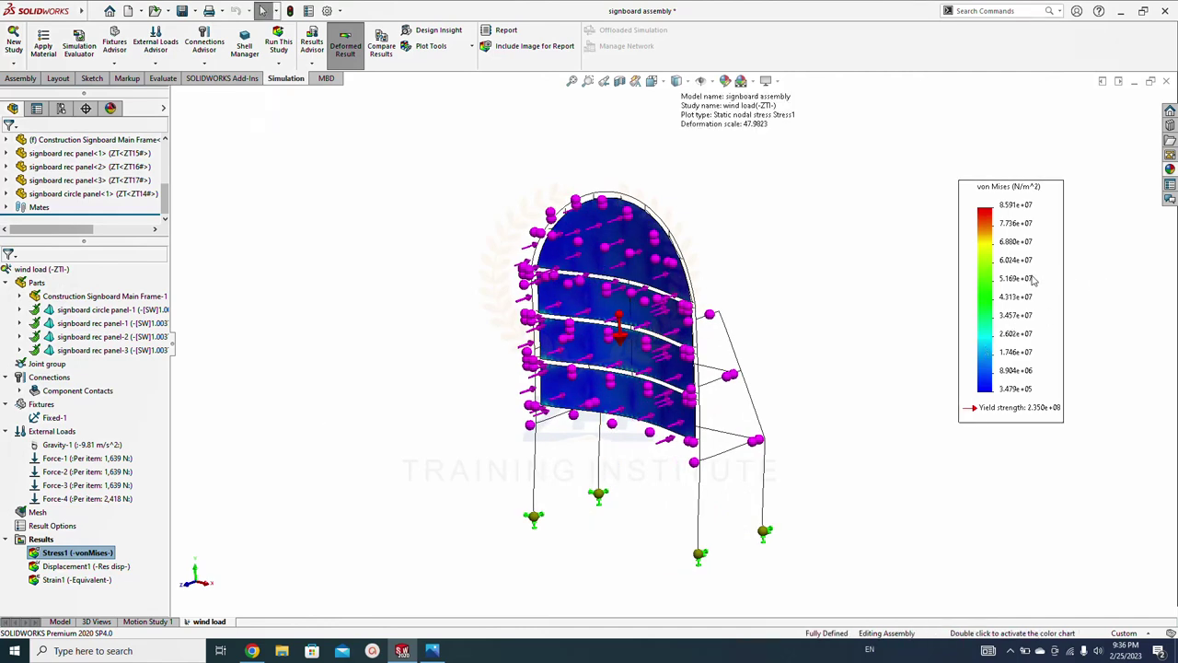
click(122, 465)
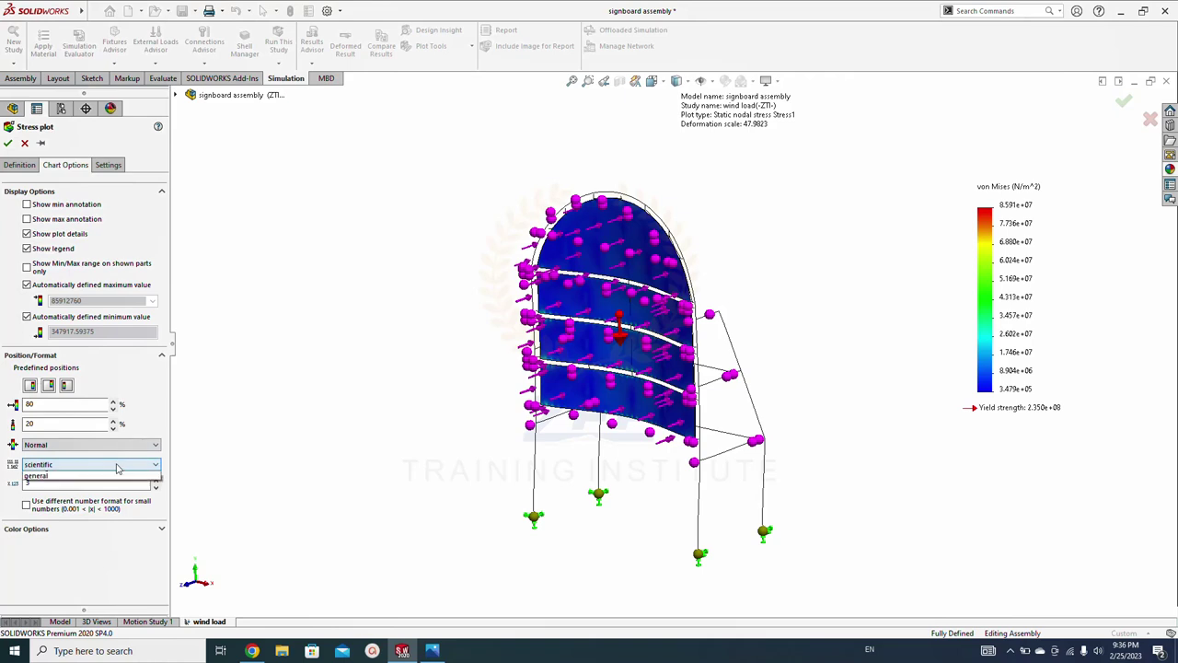
click(129, 487)
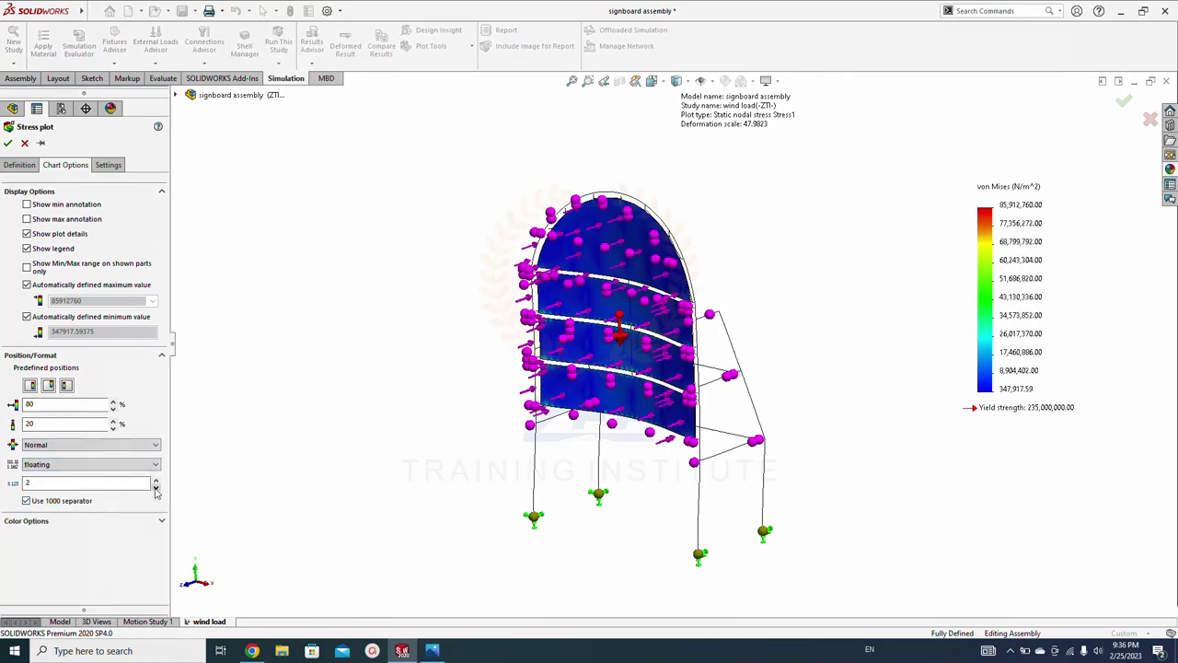
click(18, 167)
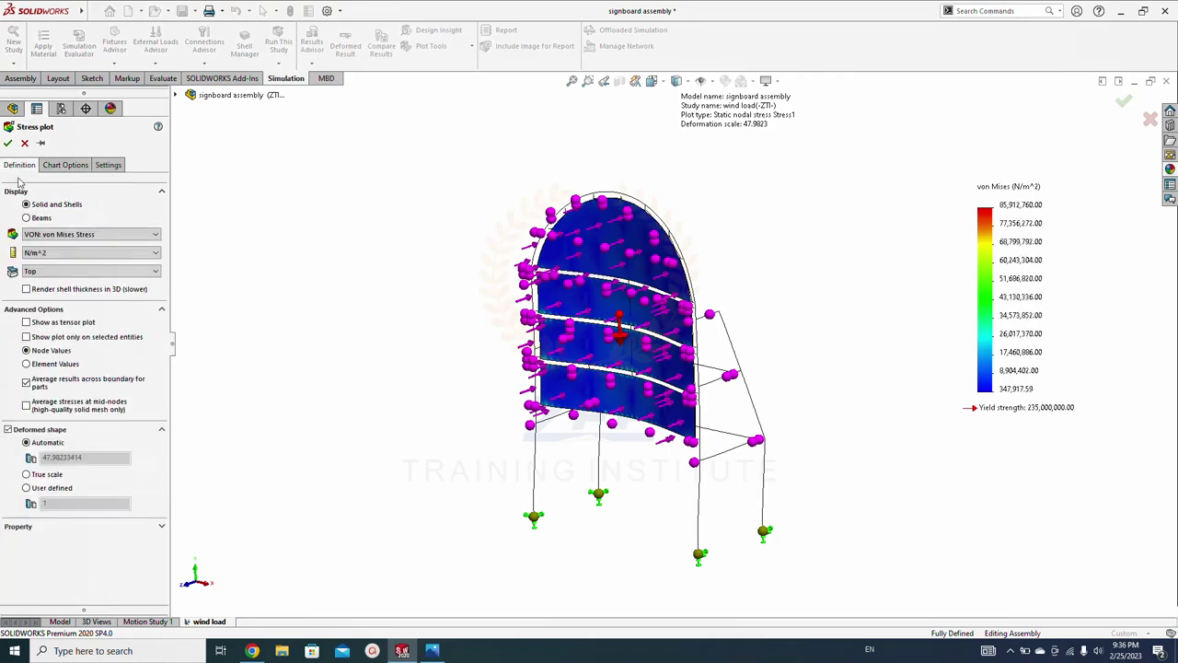
click(52, 253)
click(51, 288)
click(8, 143)
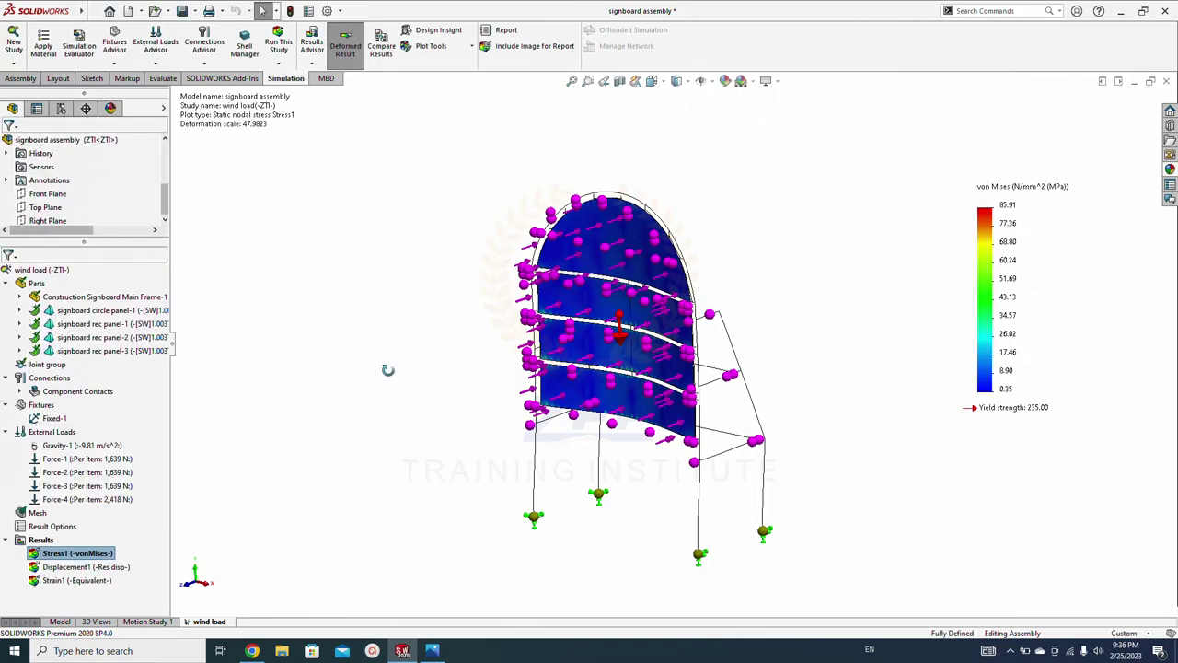
key(ctrl+1)
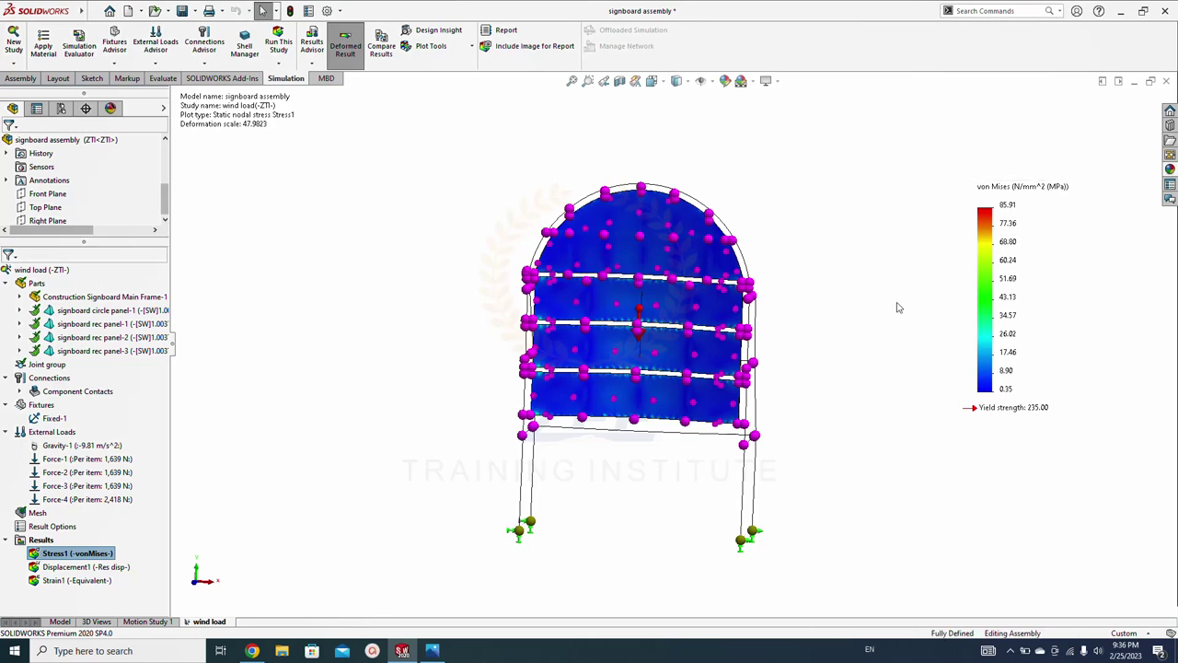
Delete the Strain1 plot
right_click(77, 580)
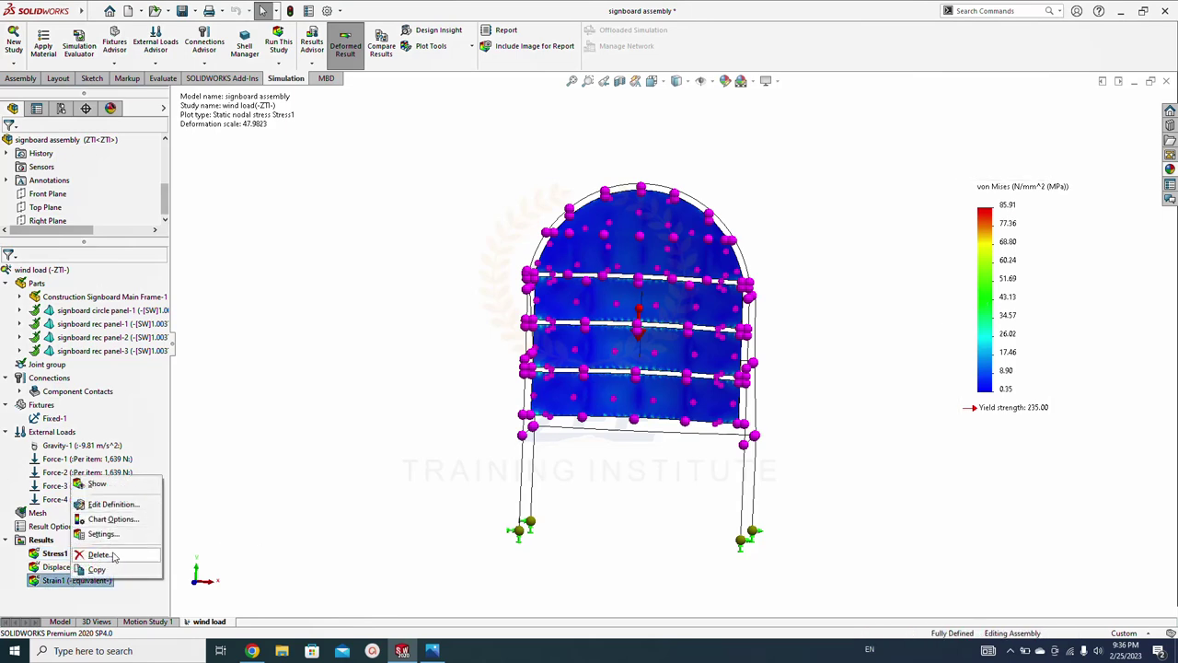
click(103, 554)
click(634, 308)
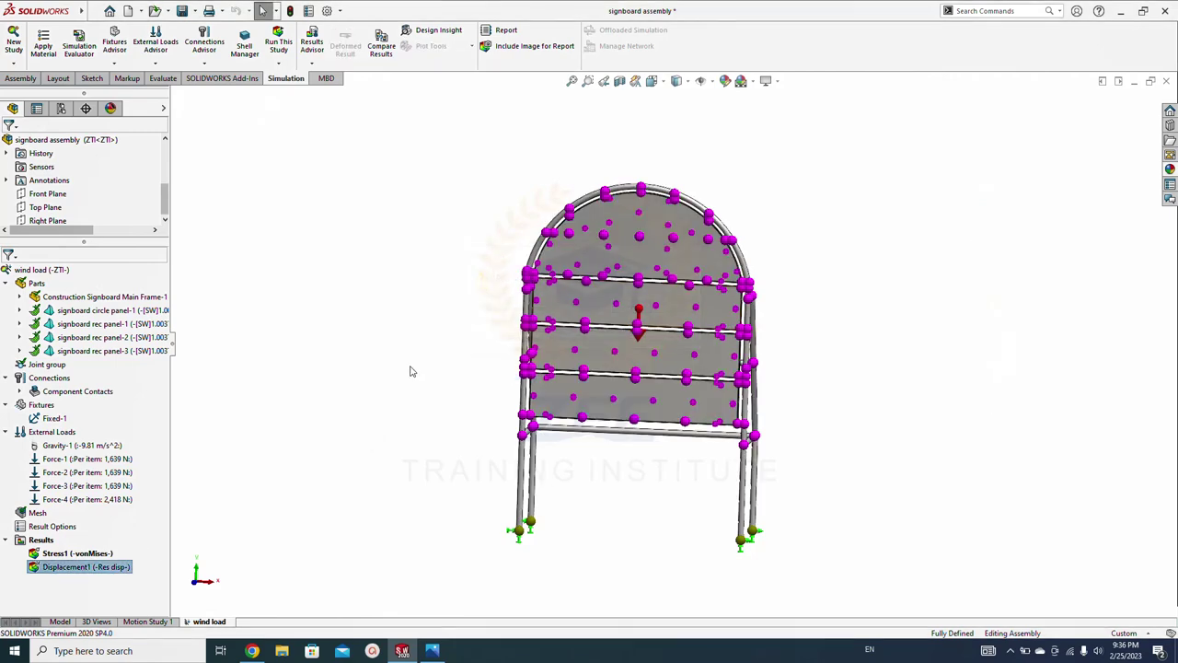
Show the Displacement1 legend as floating numbers with 2 decimal places
right_click(64, 568)
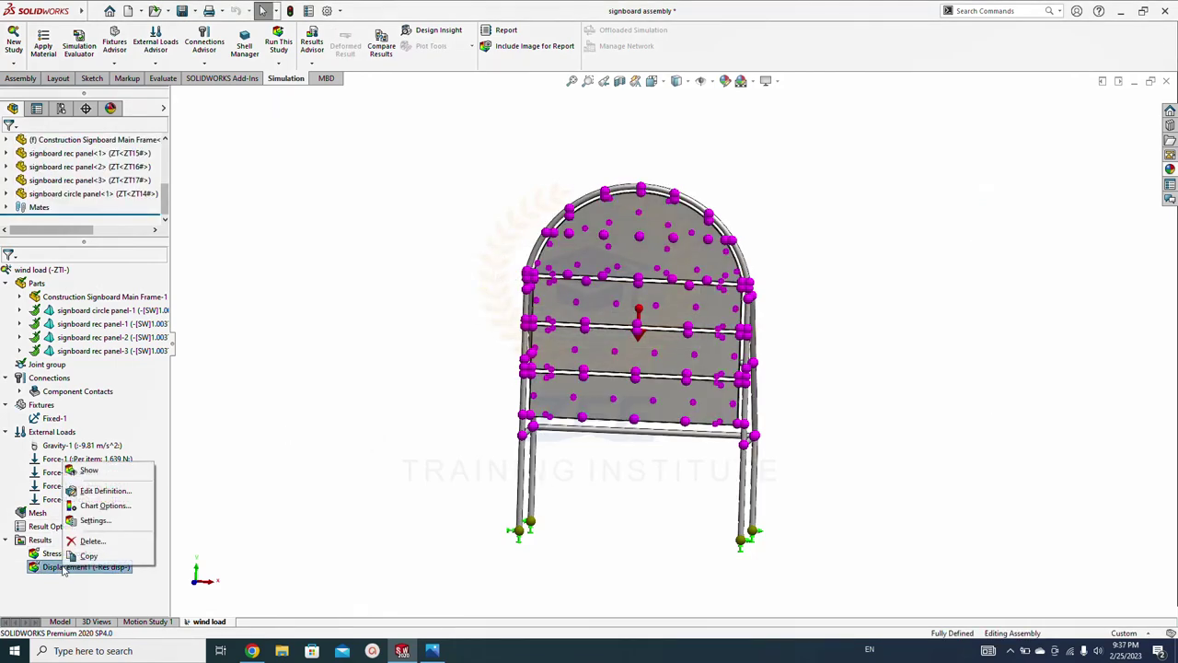
click(89, 471)
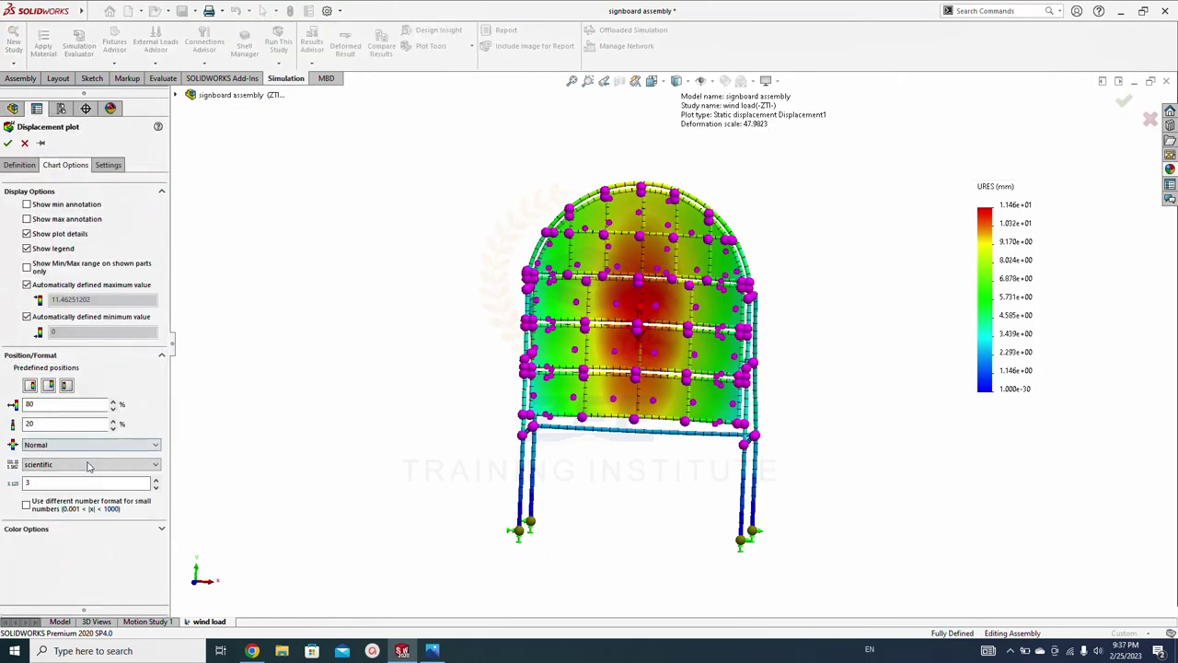
click(88, 465)
click(90, 497)
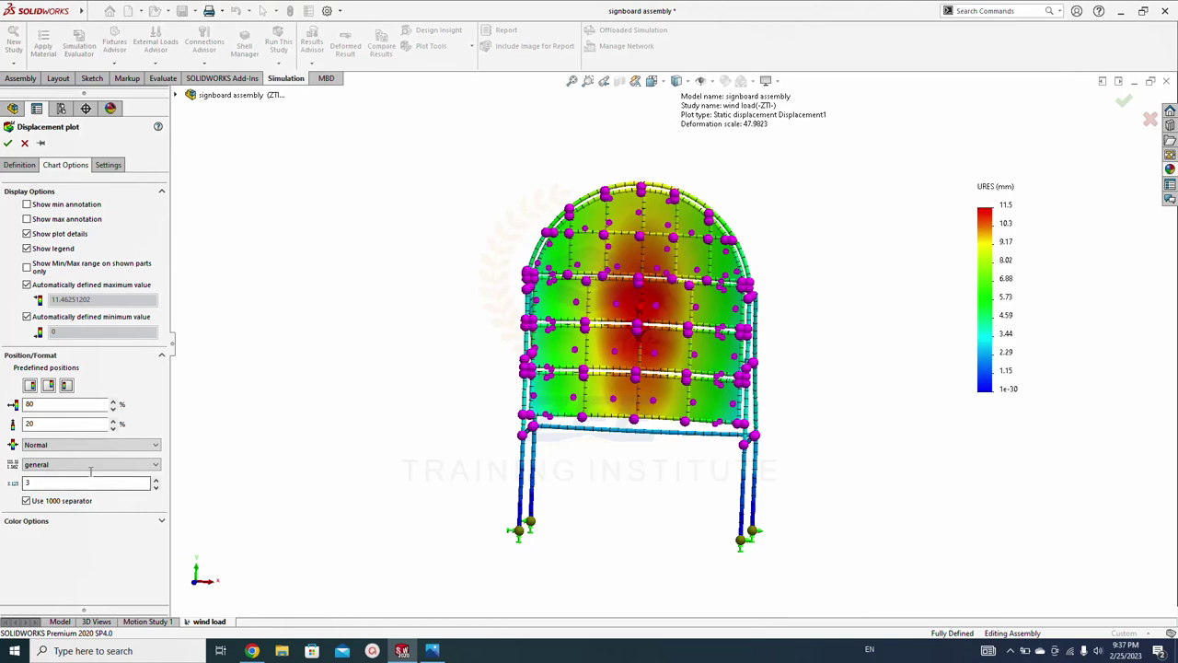
click(91, 466)
click(96, 484)
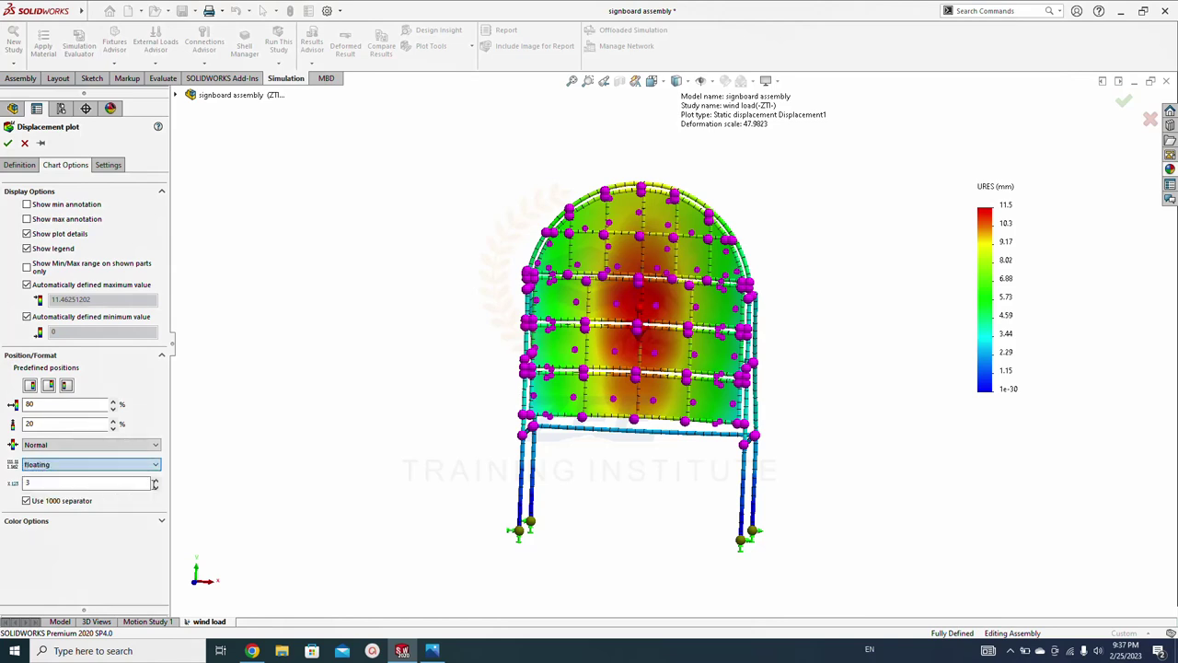
click(156, 487)
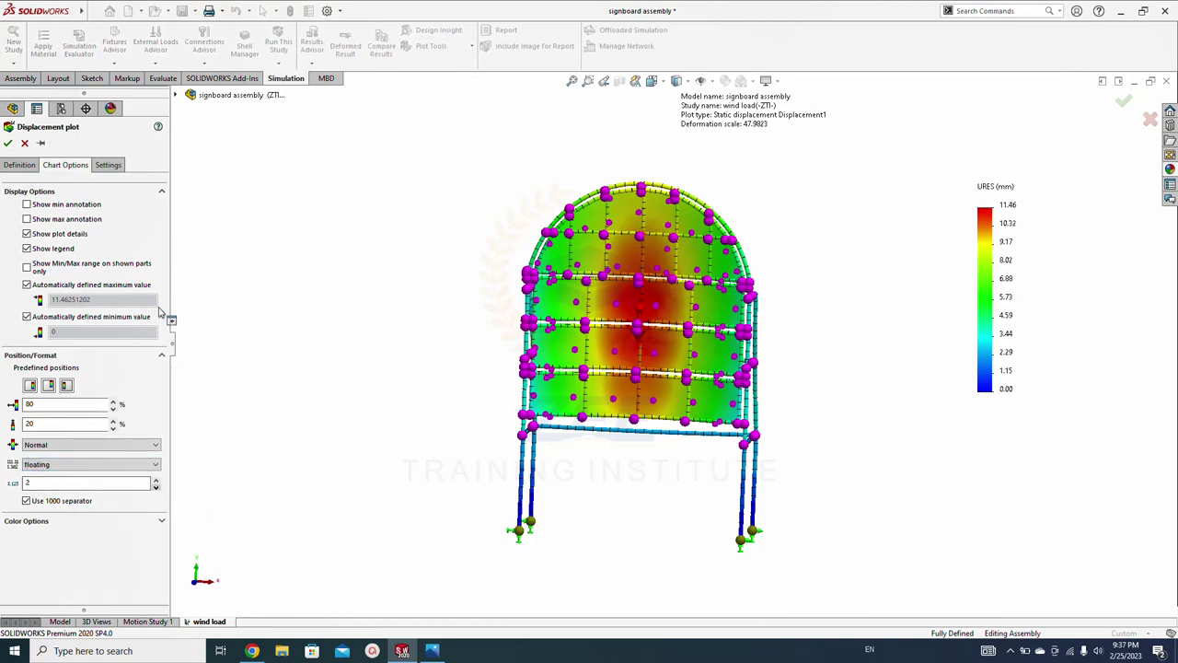
Render beams and shells in 3D in the displacement plot's advanced options
click(19, 164)
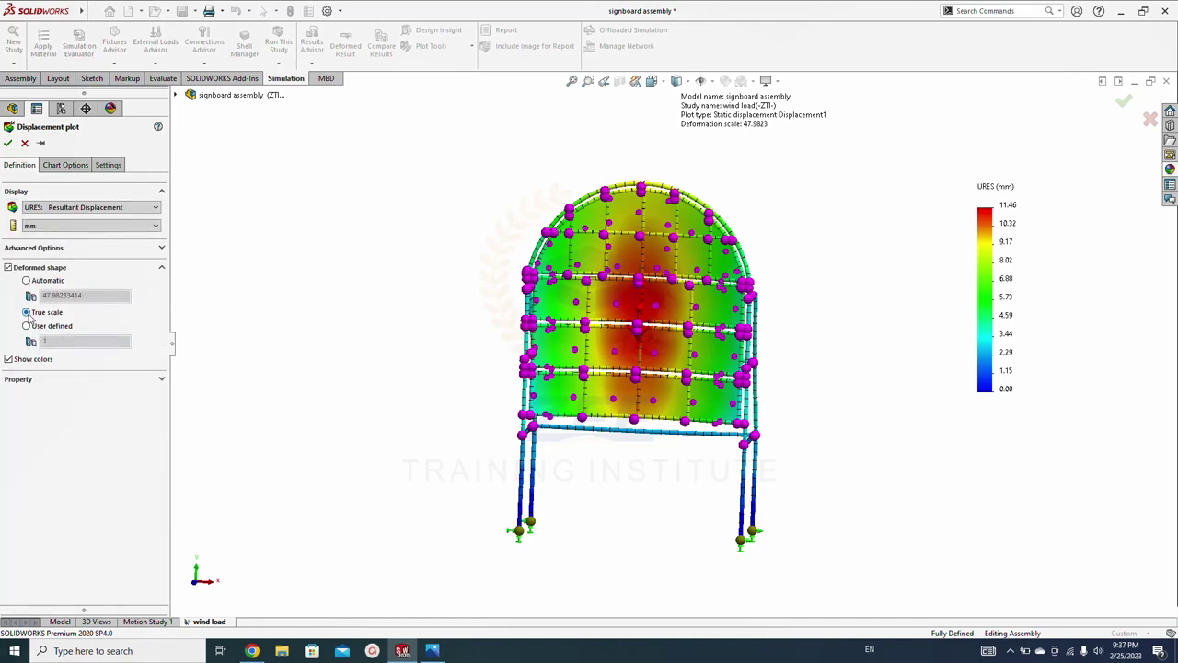
click(162, 247)
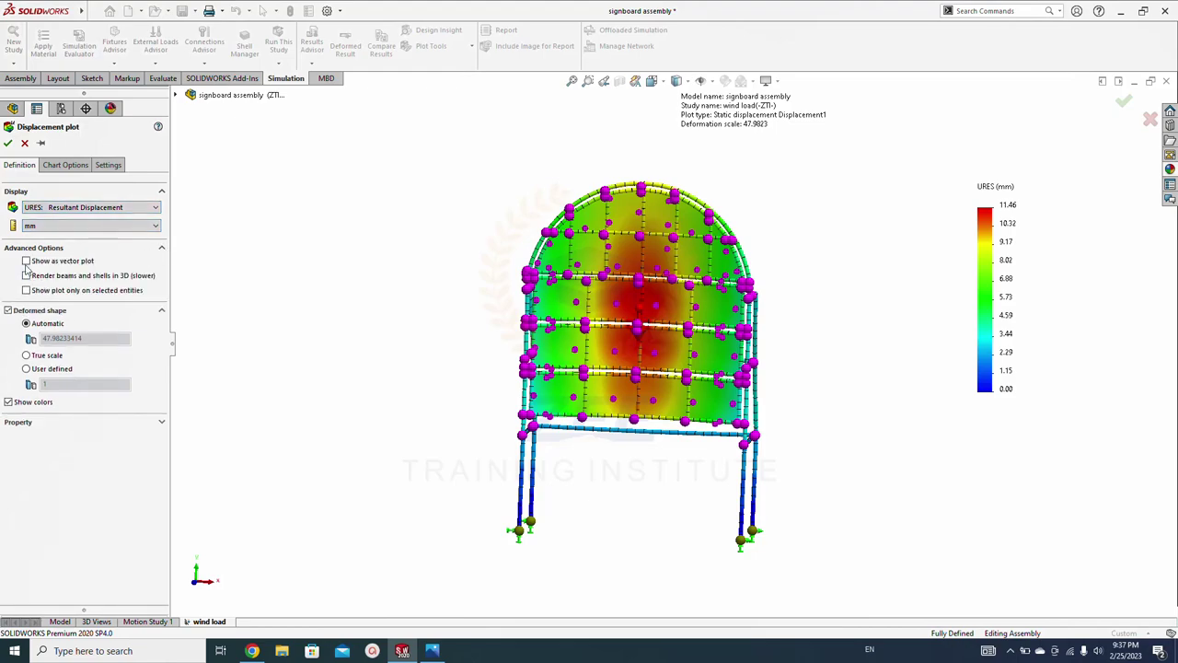
scroll(414, 394, down, 5)
middle_drag(414, 394, 516, 381)
key(z)
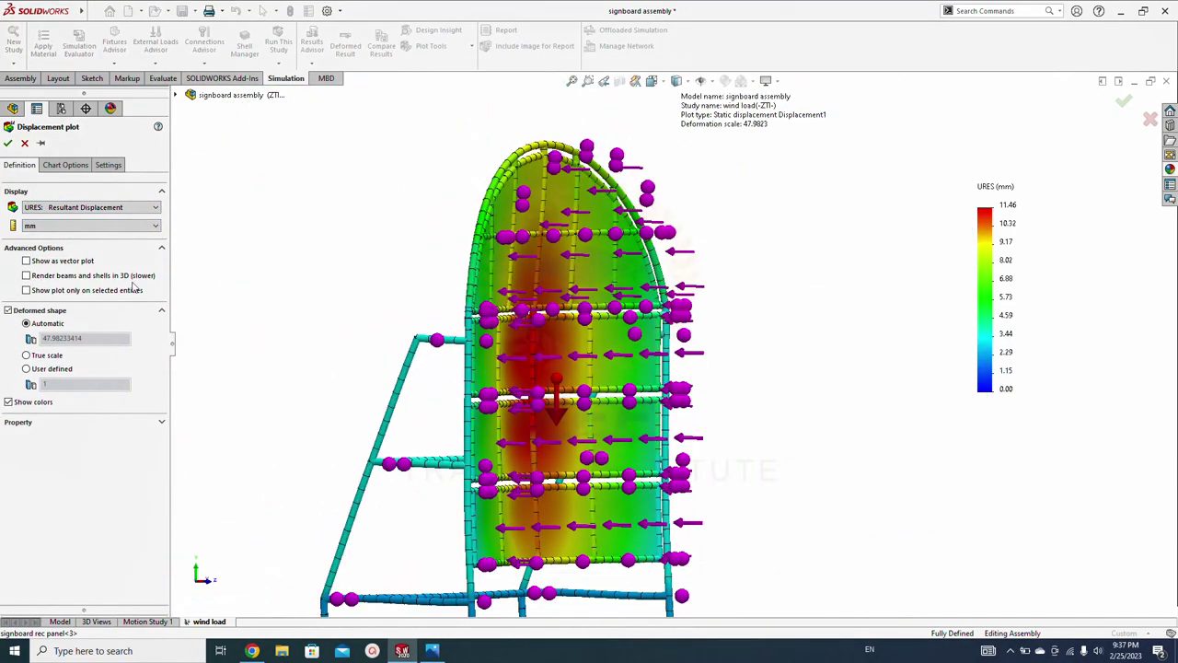
click(27, 275)
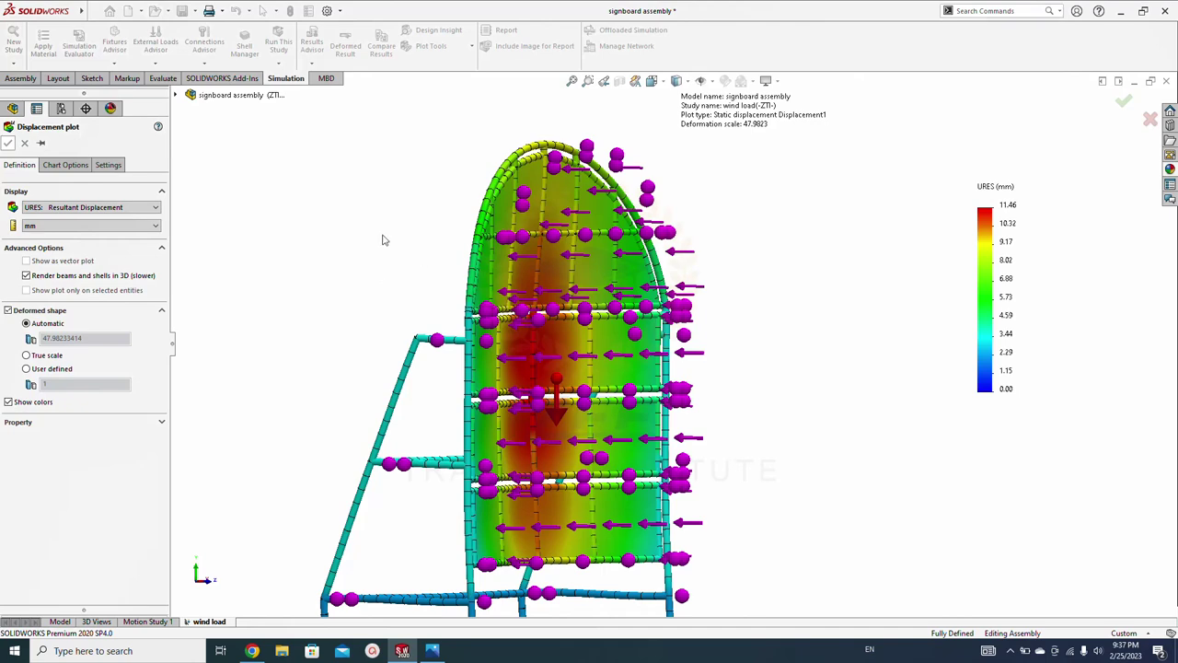
click(8, 144)
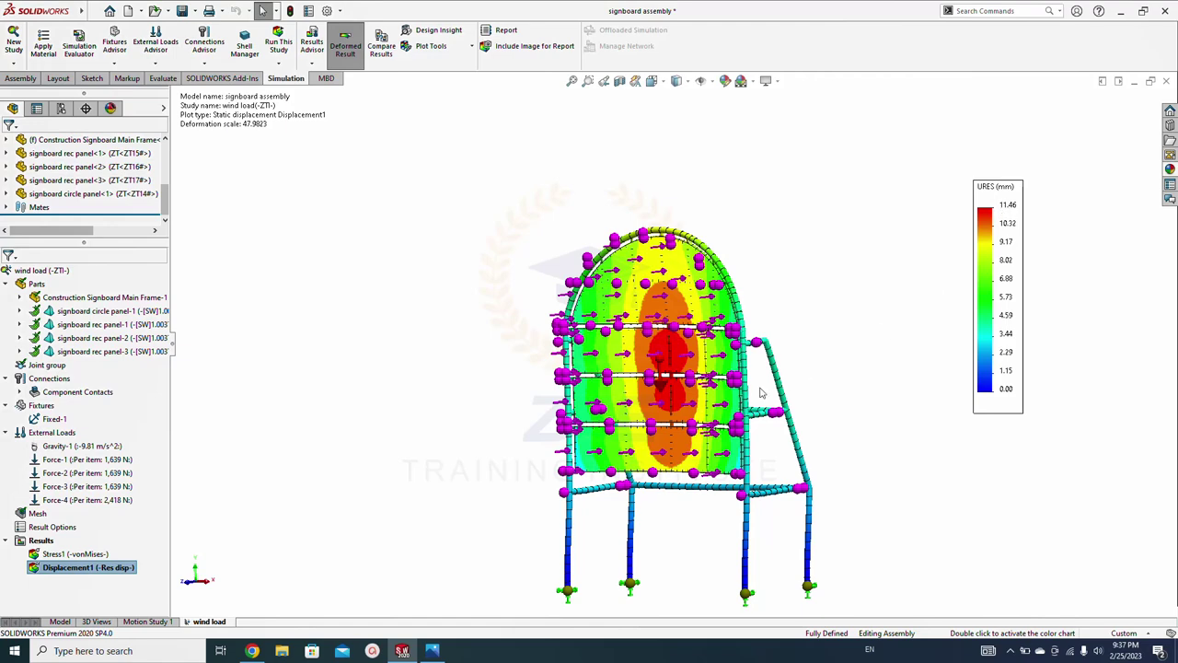
scroll(503, 387, up, 5)
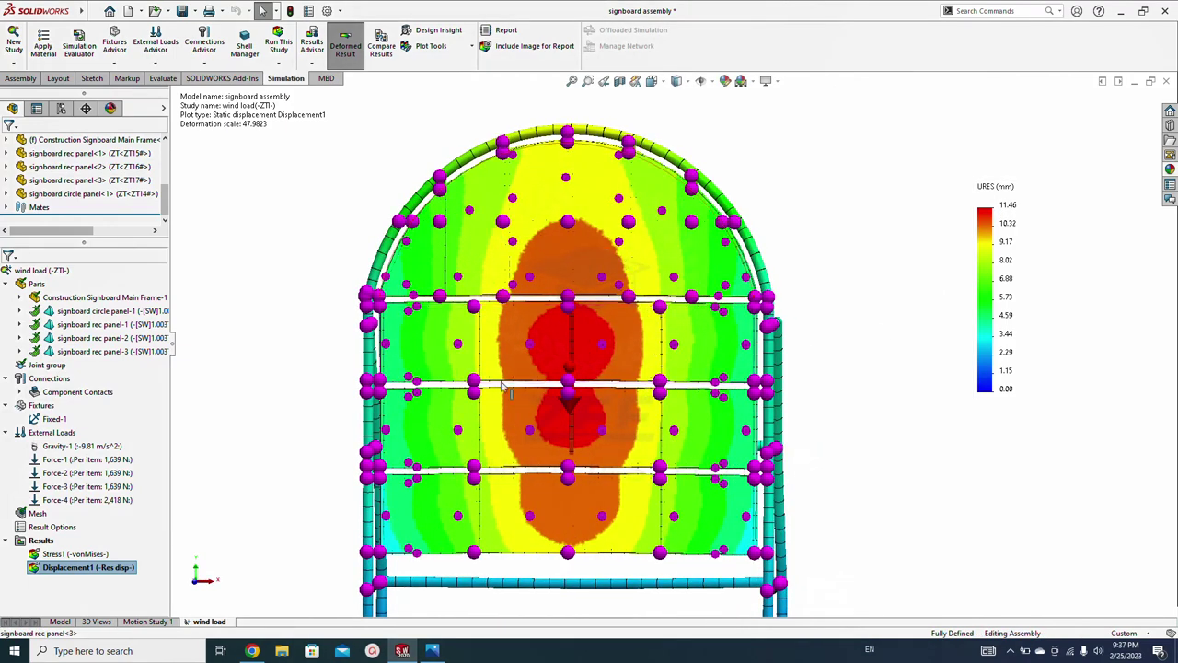
middle_drag(545, 389, 626, 354)
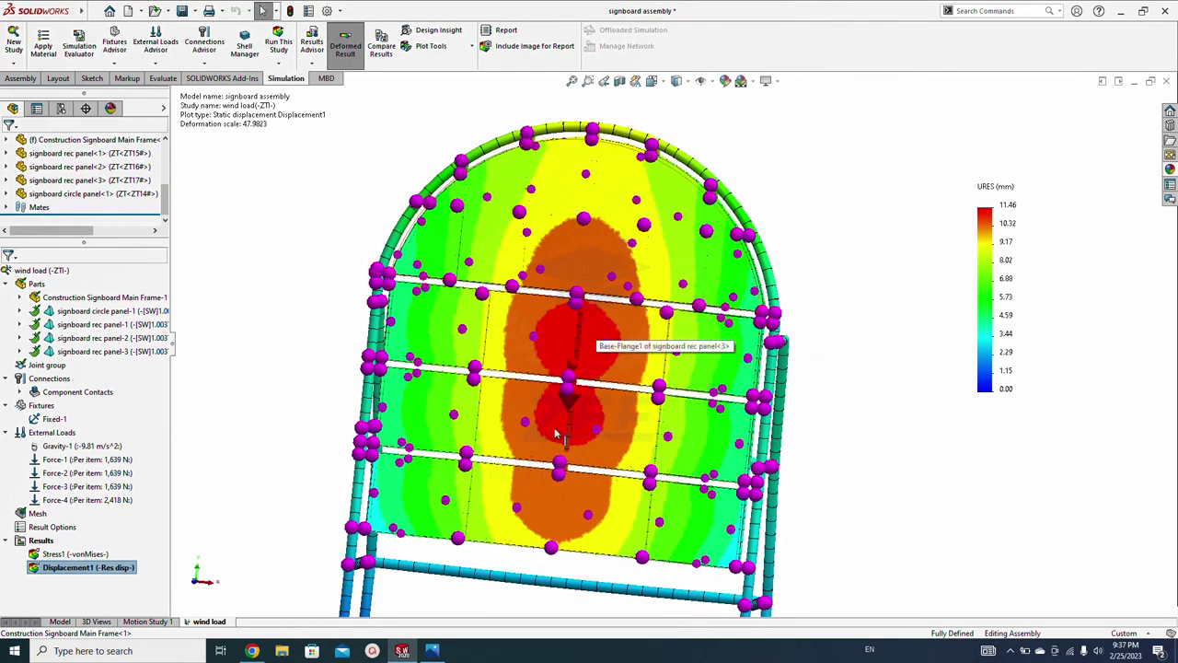
middle_drag(566, 422, 594, 391)
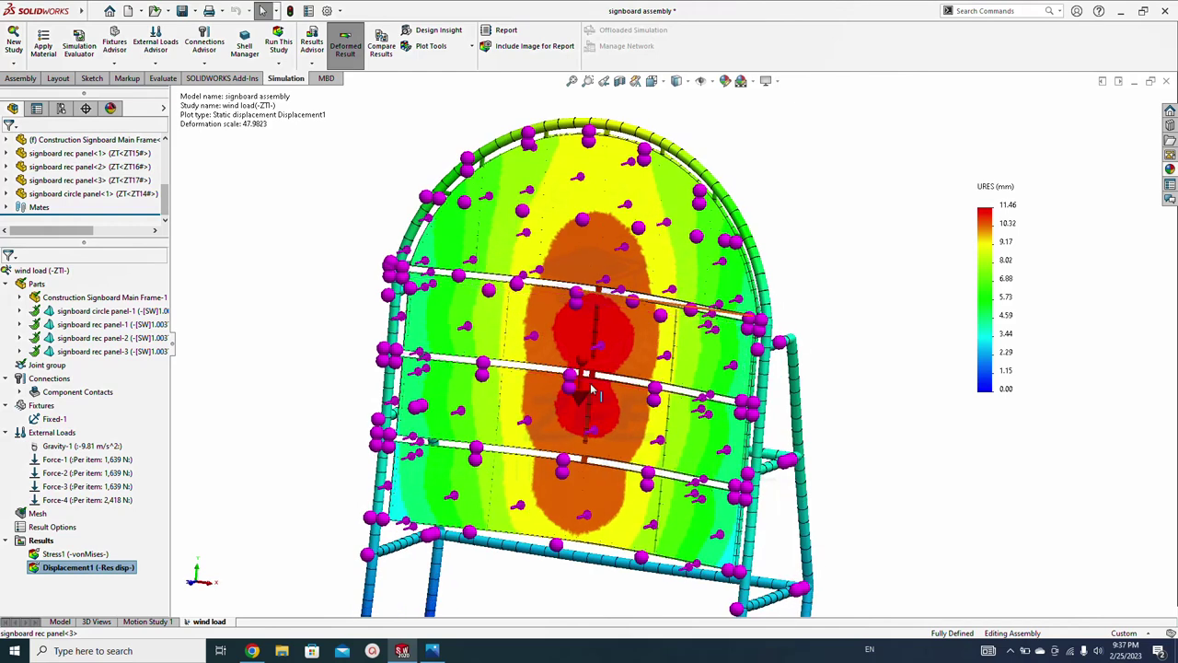
right_click(41, 541)
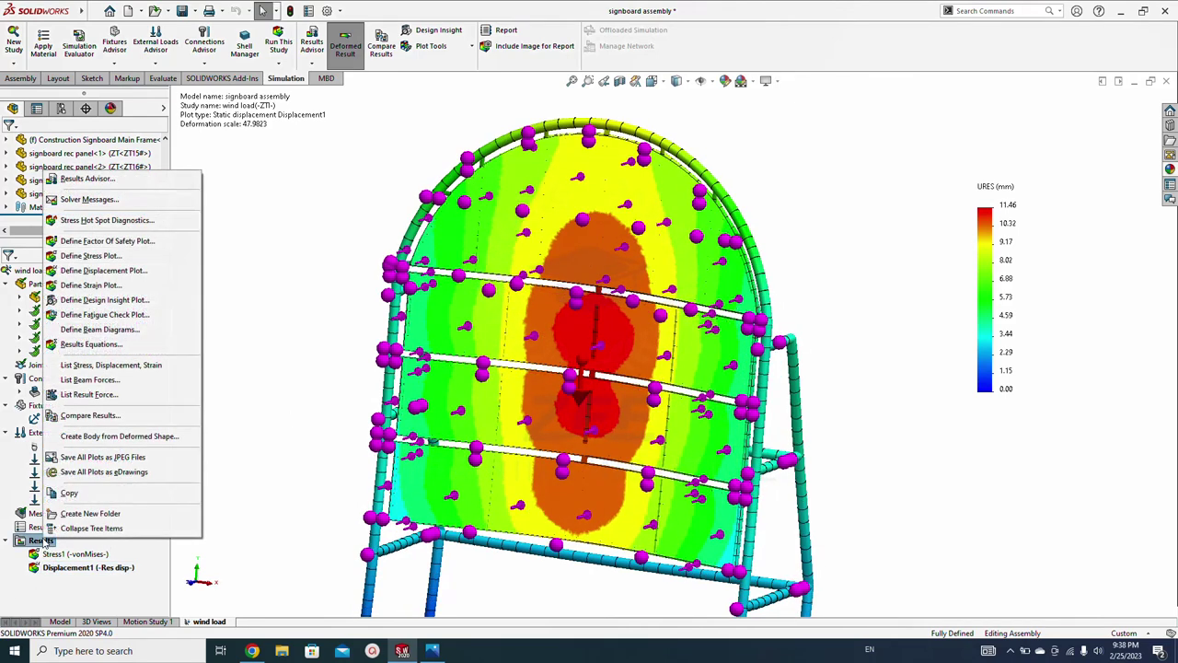
key(Escape)
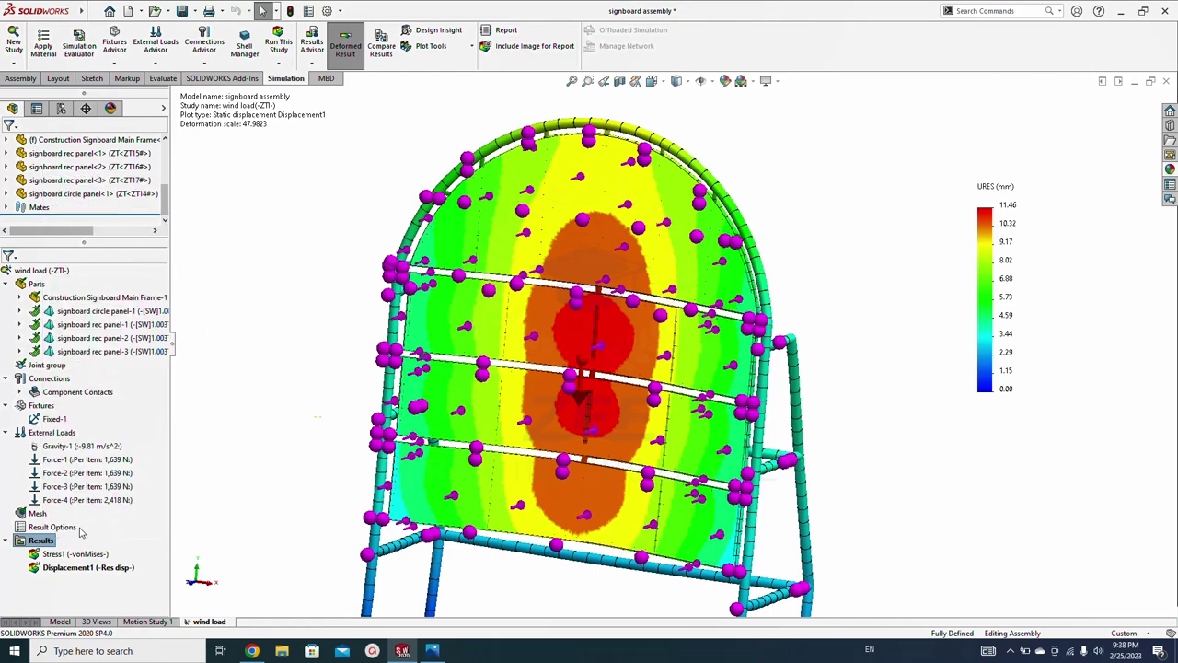
right_click(39, 542)
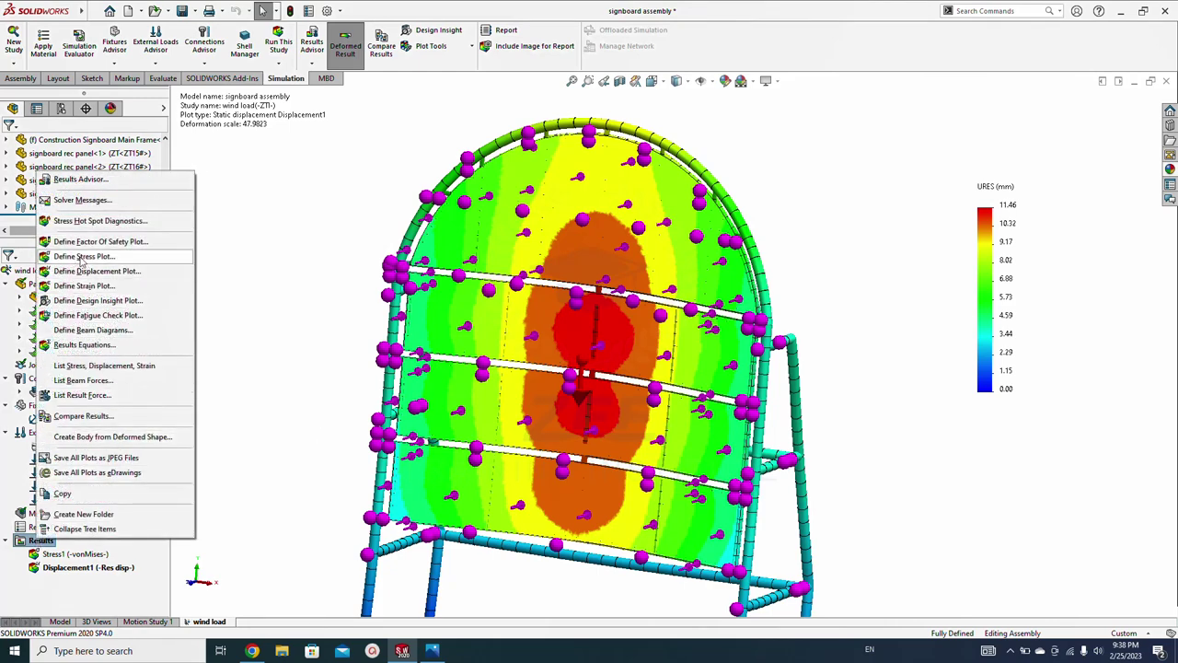
Plot upper bound axial and bending beam stress in N/mm^2 (MPa) with a floating-format legend
key(Escape)
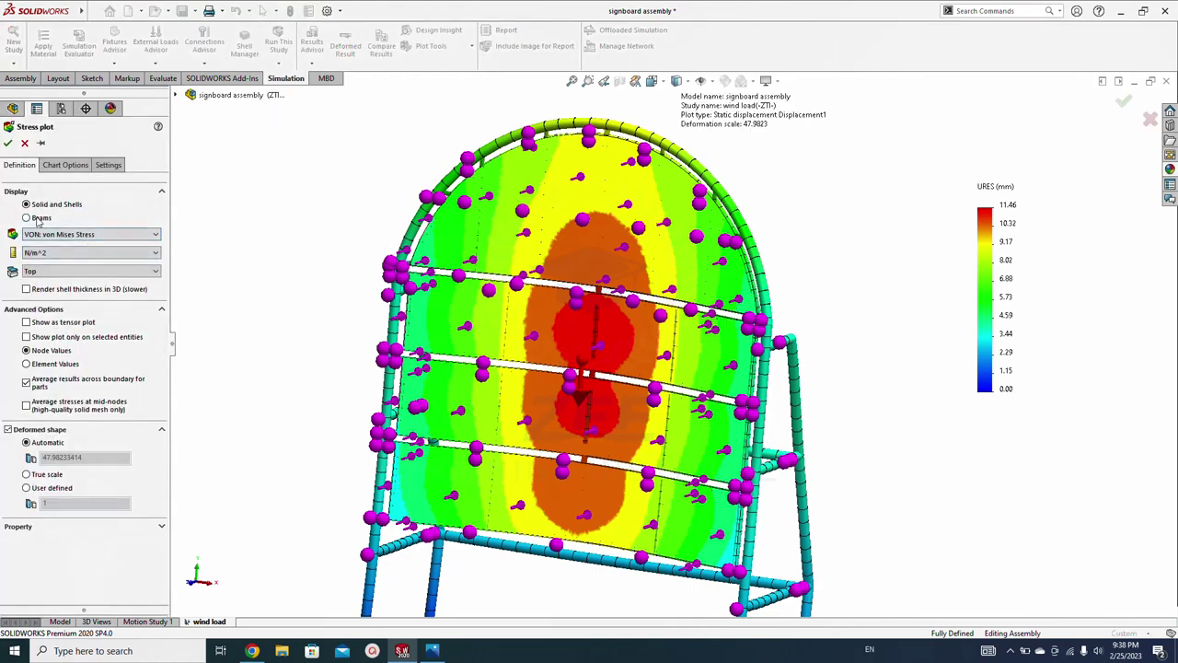
click(38, 218)
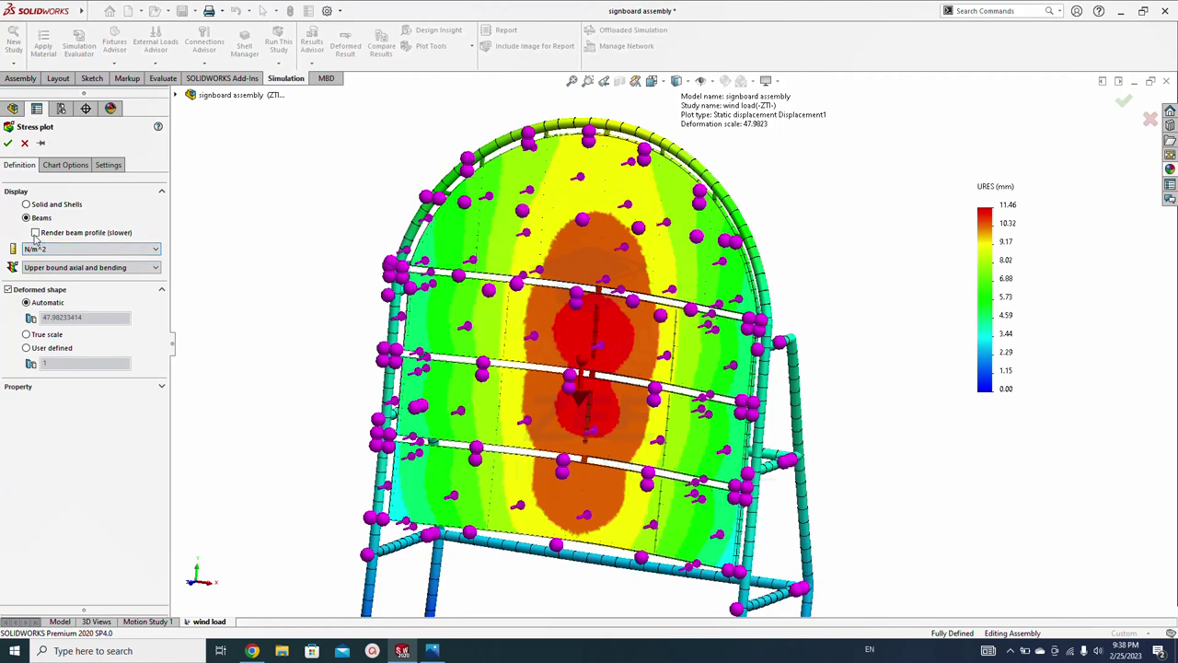
click(88, 250)
click(83, 279)
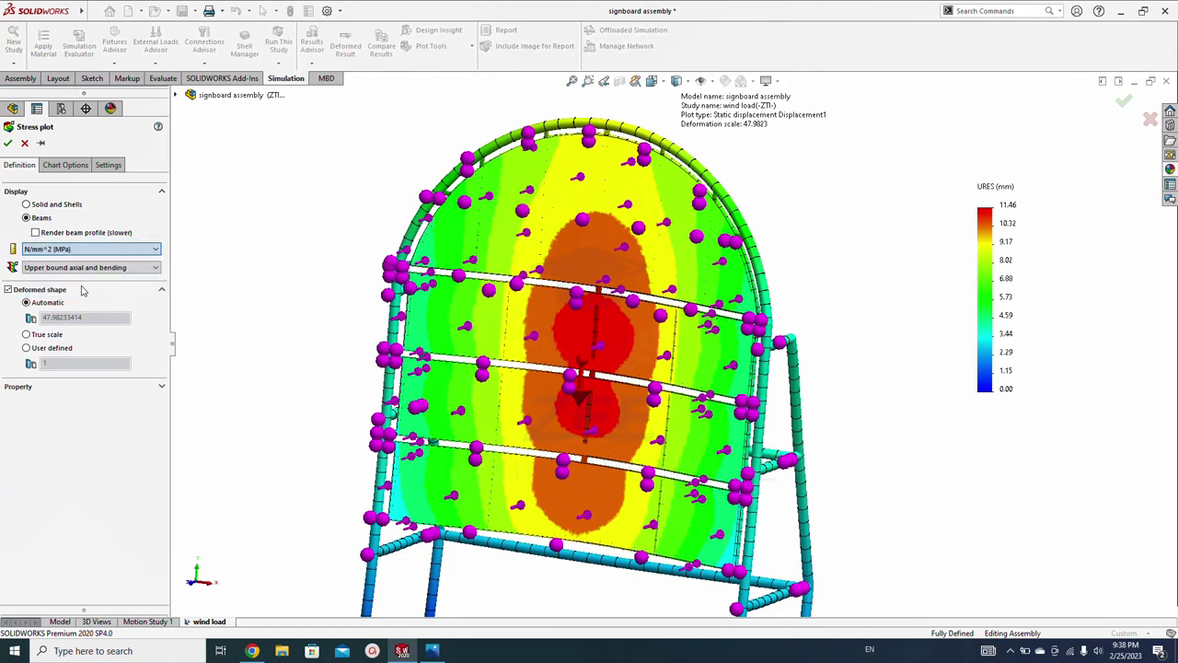
click(59, 165)
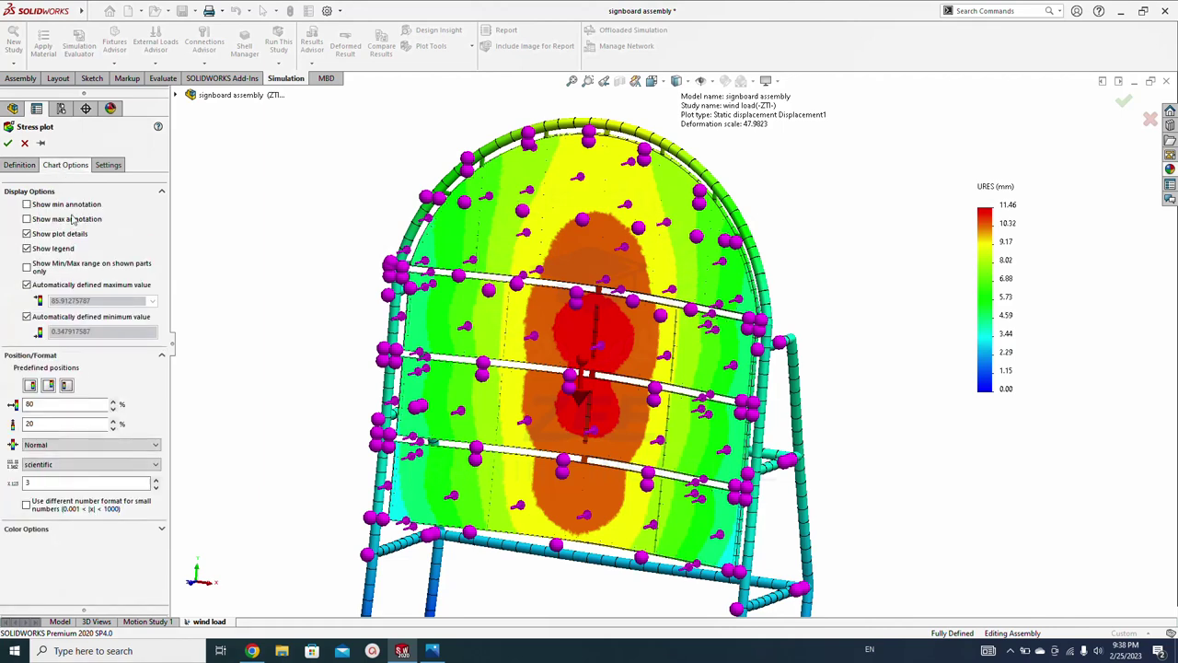
click(92, 465)
click(93, 475)
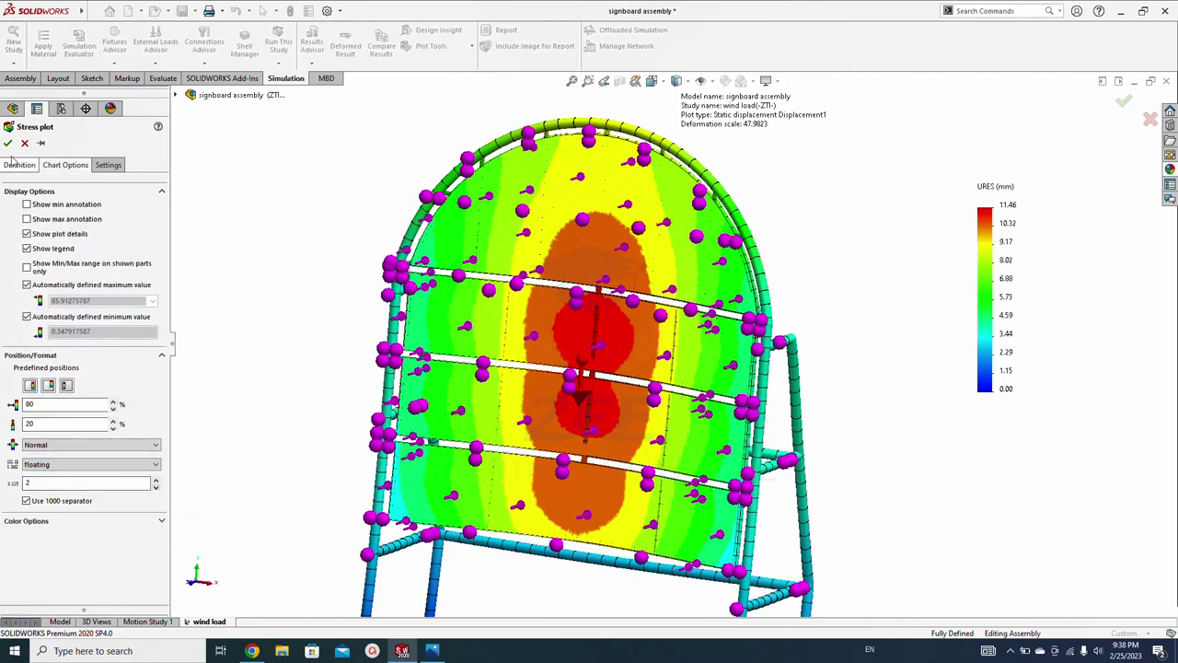
click(7, 143)
middle_drag(552, 386, 726, 393)
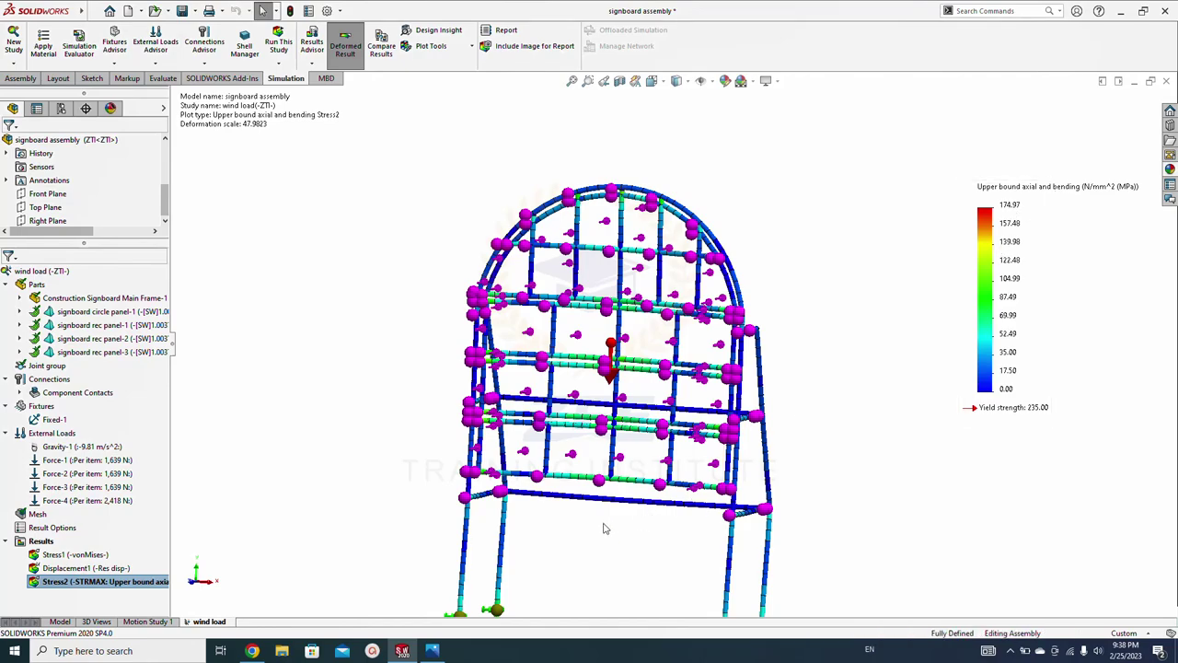
scroll(604, 528, down, 5)
middle_drag(663, 334, 619, 427)
scroll(632, 437, down, 10)
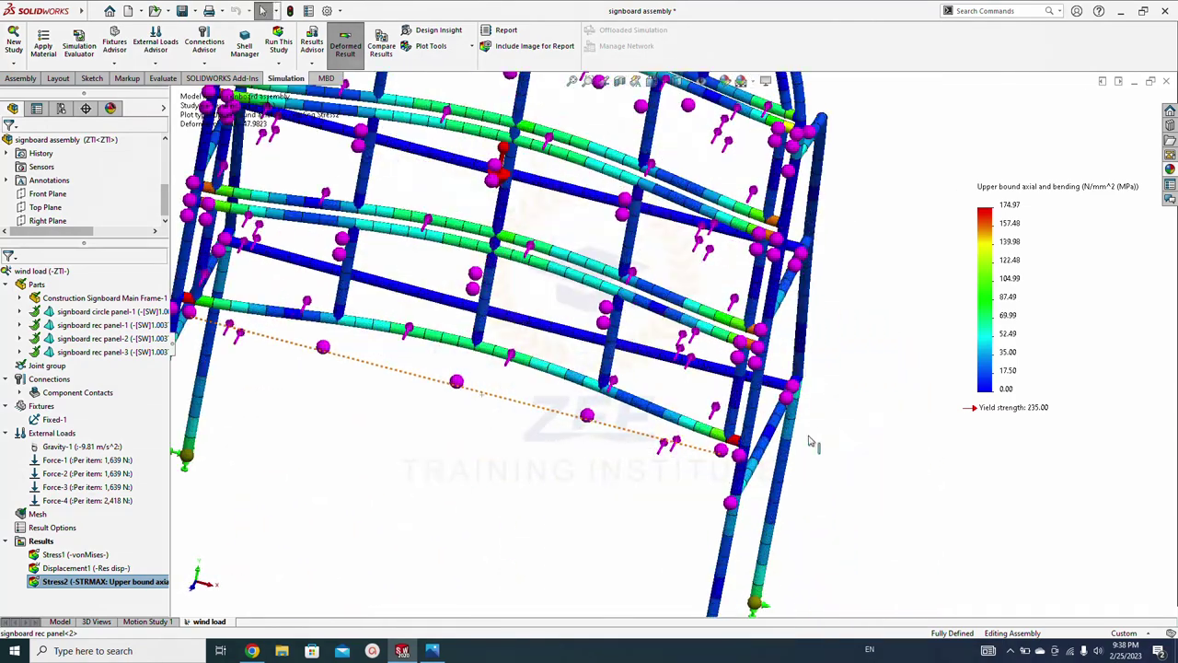
scroll(690, 429, up, 6)
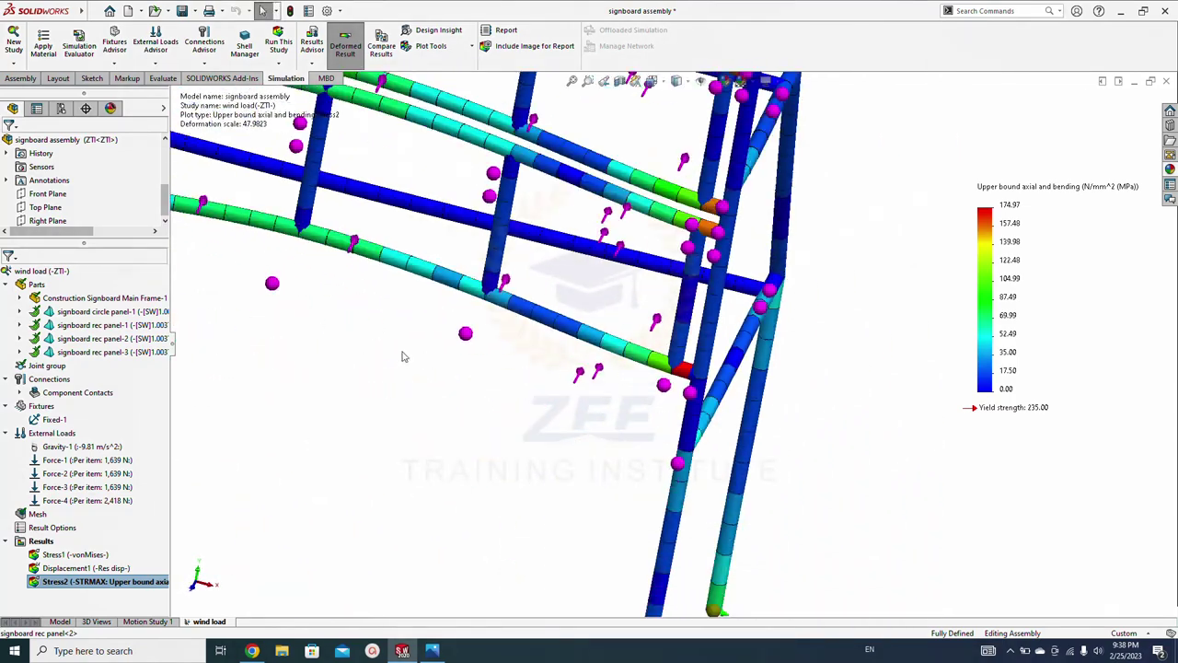
scroll(428, 256, down, 8)
scroll(428, 255, up, 8)
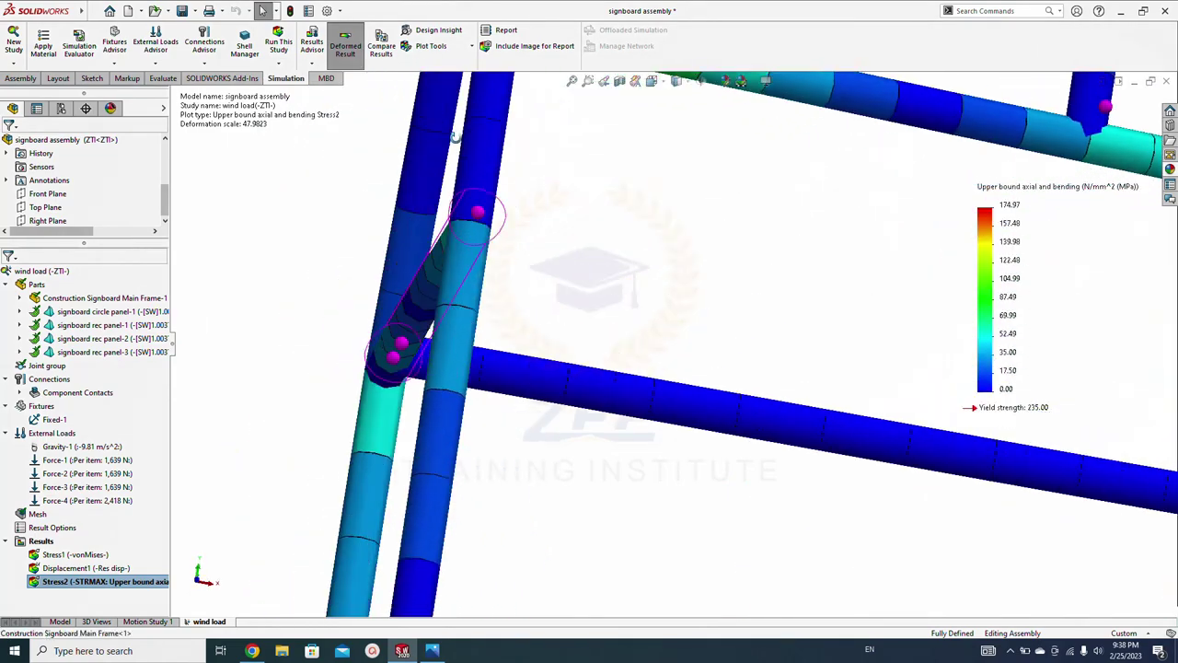
scroll(814, 221, down, 3)
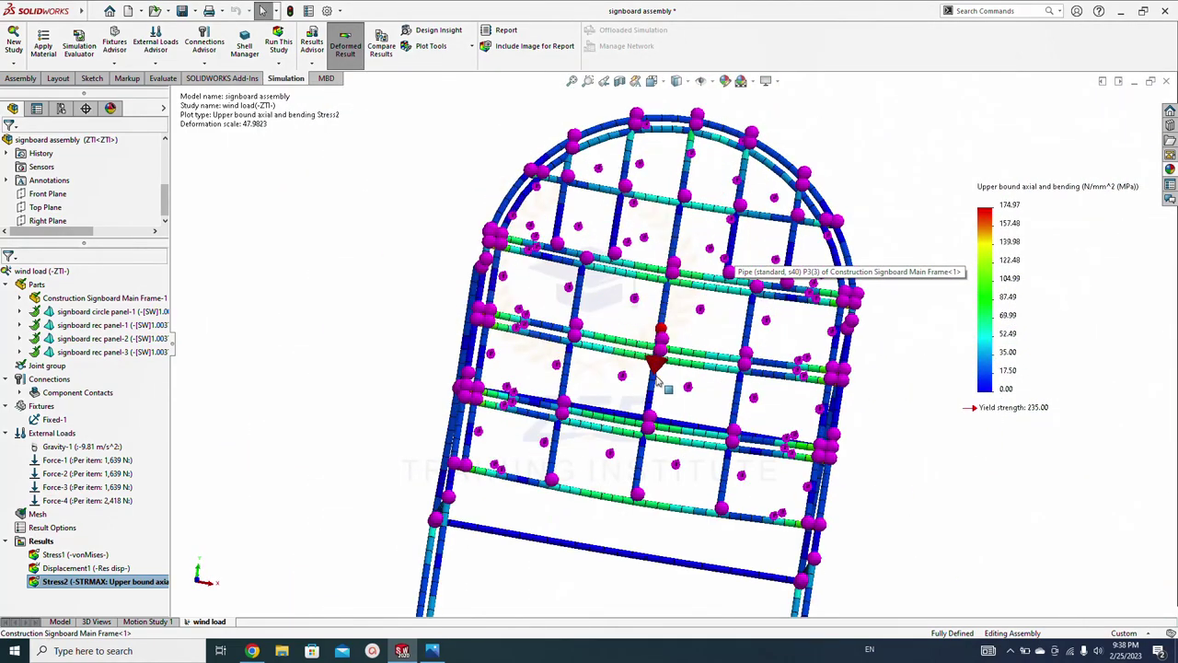
middle_drag(813, 221, 685, 458)
key(ctrl+1)
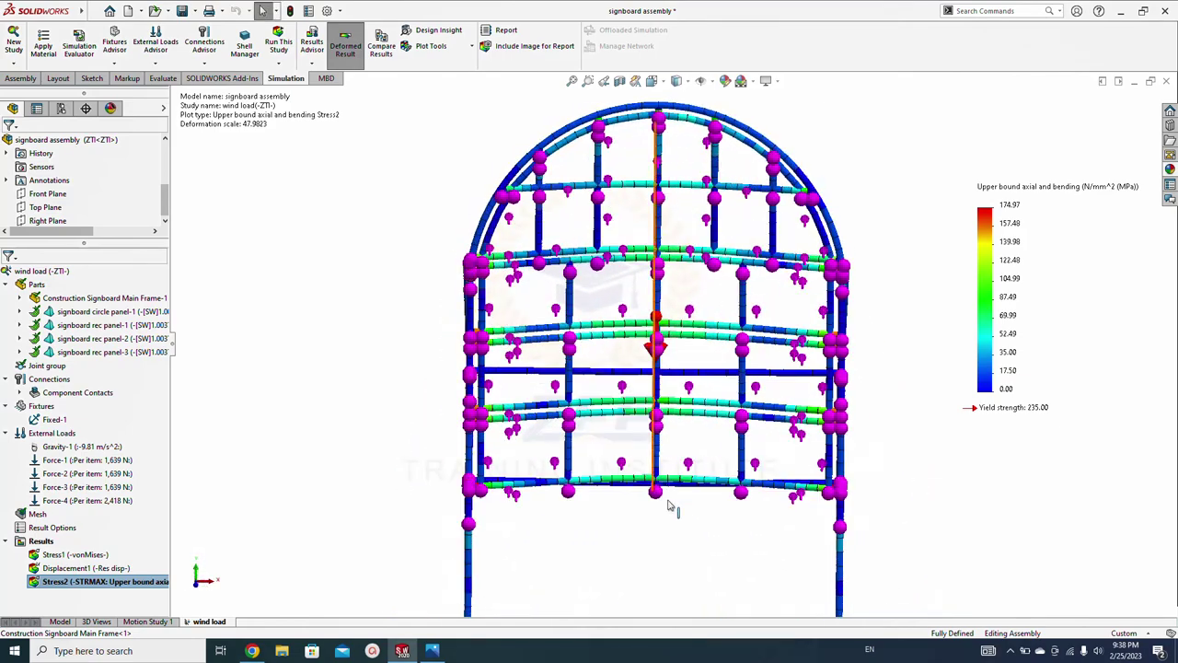
scroll(671, 505, up, 3)
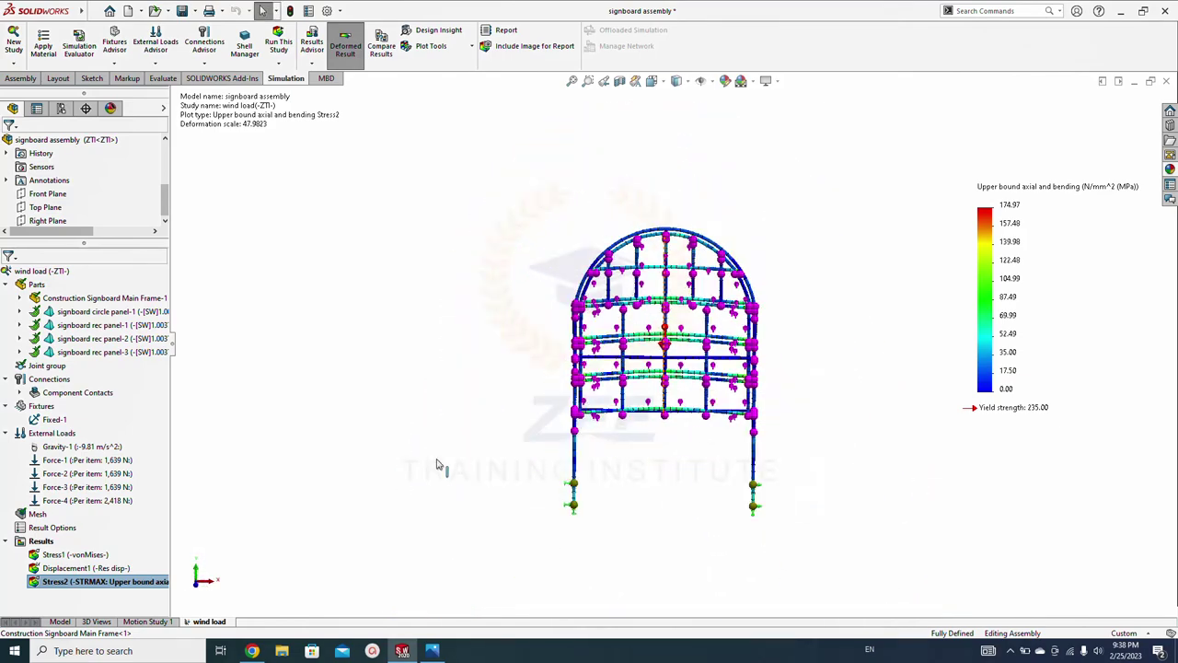
On the Stress1 von Mises plot, hide all load and fixture symbols
click(67, 555)
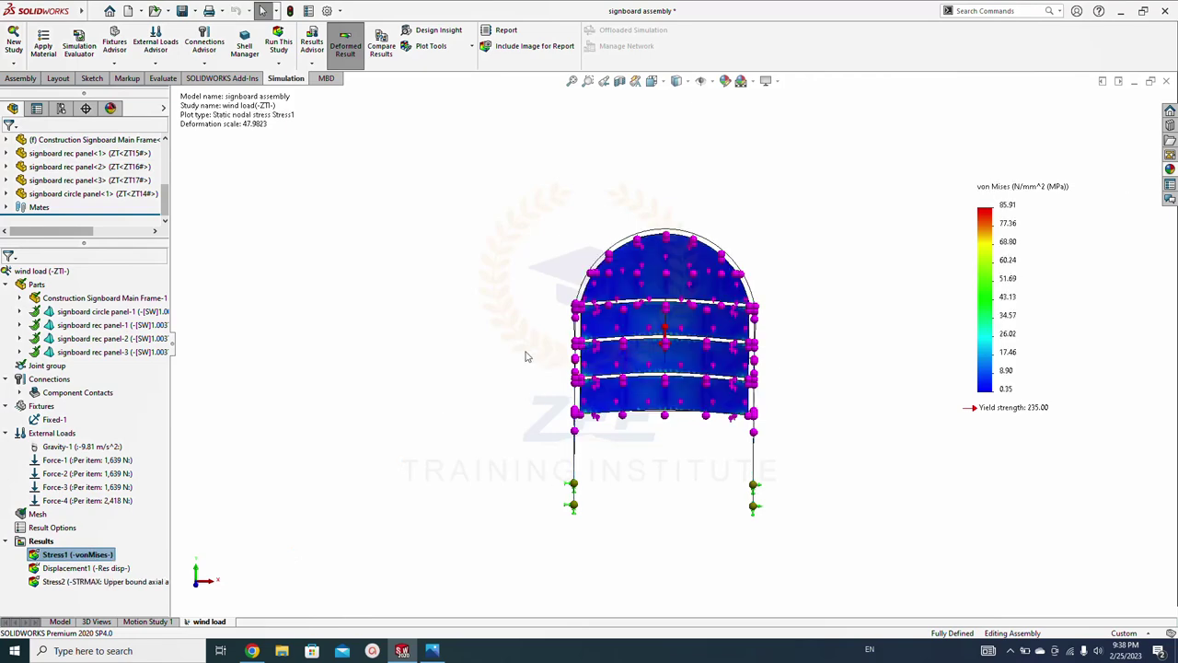
scroll(644, 322, up, 2)
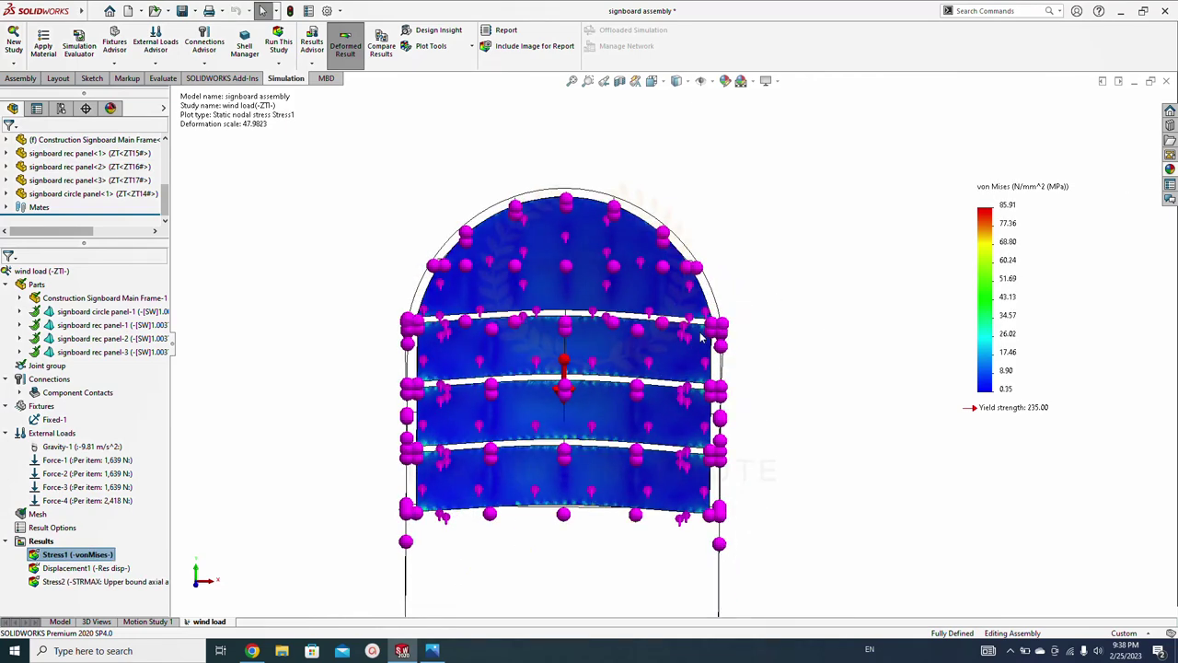
click(701, 81)
middle_drag(629, 461, 611, 403)
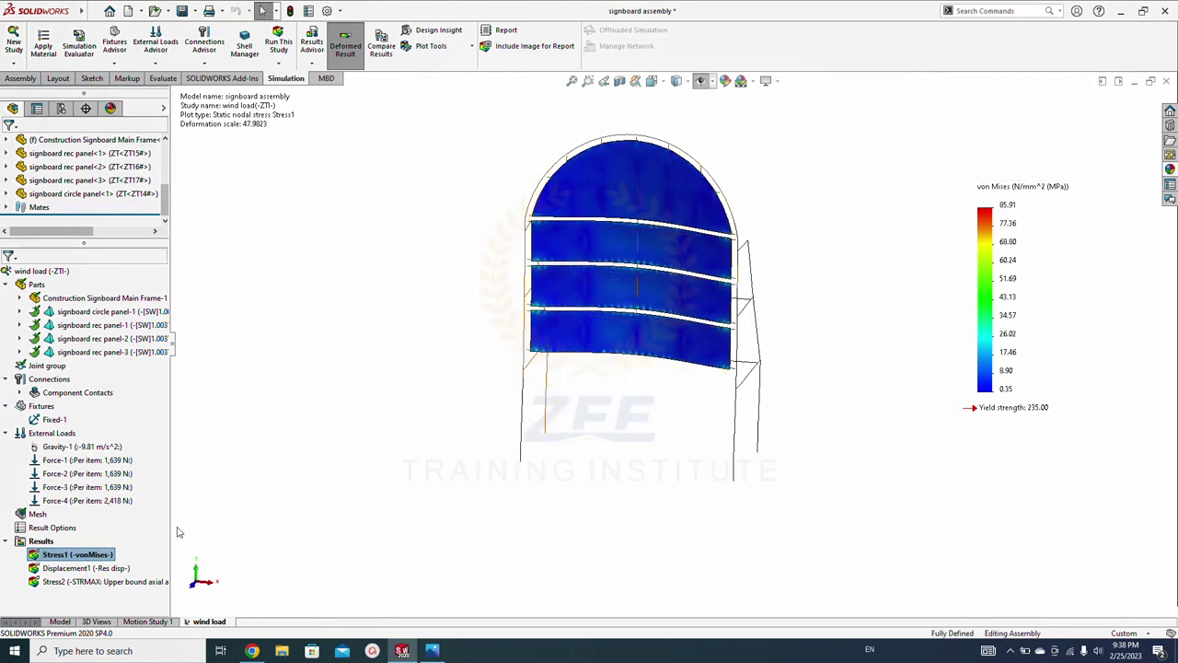
Display the Stress2 axial and bending plot and orbit the signboard frame
double_click(54, 581)
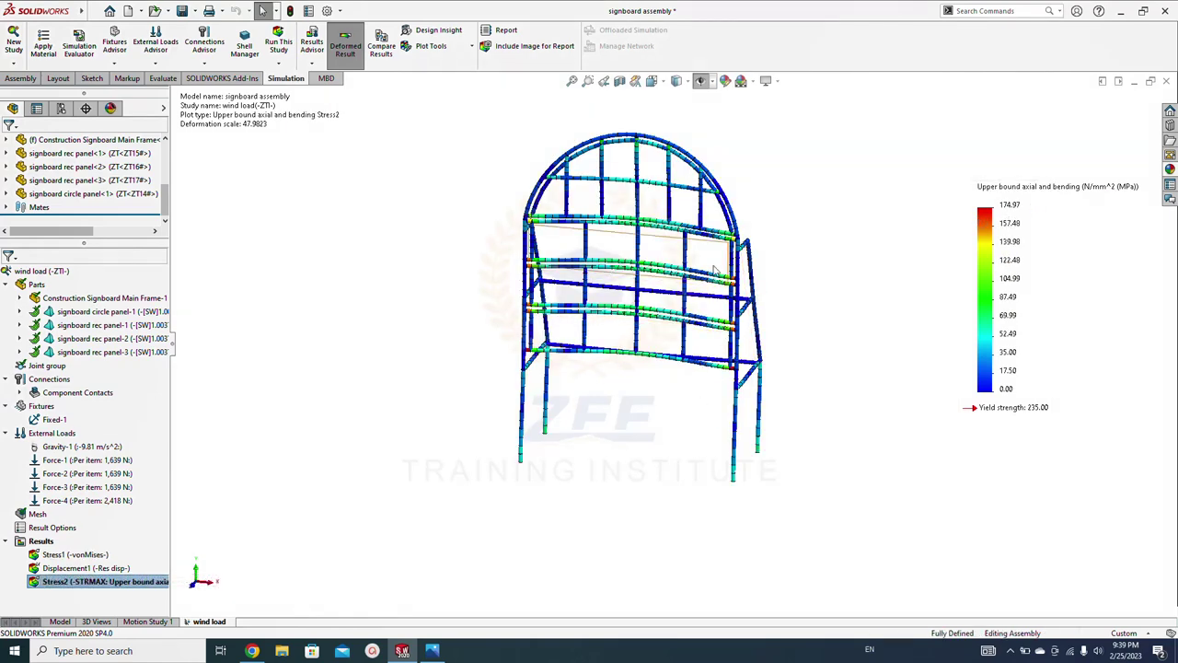
scroll(716, 291, down, 3)
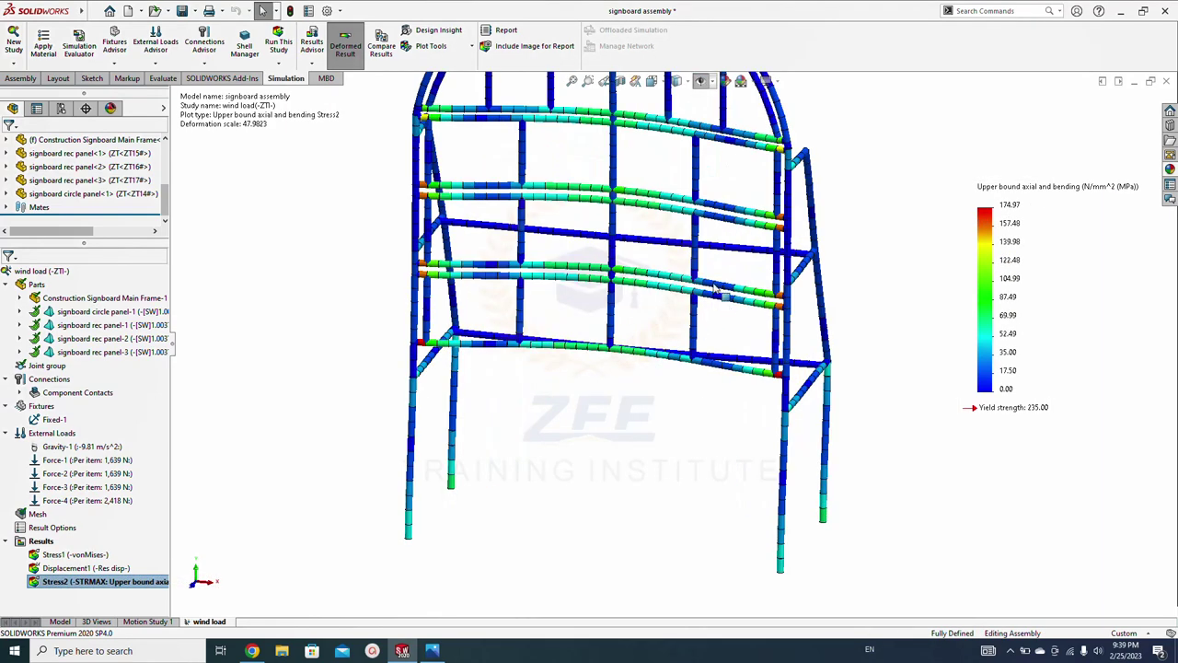
scroll(671, 418, up, 3)
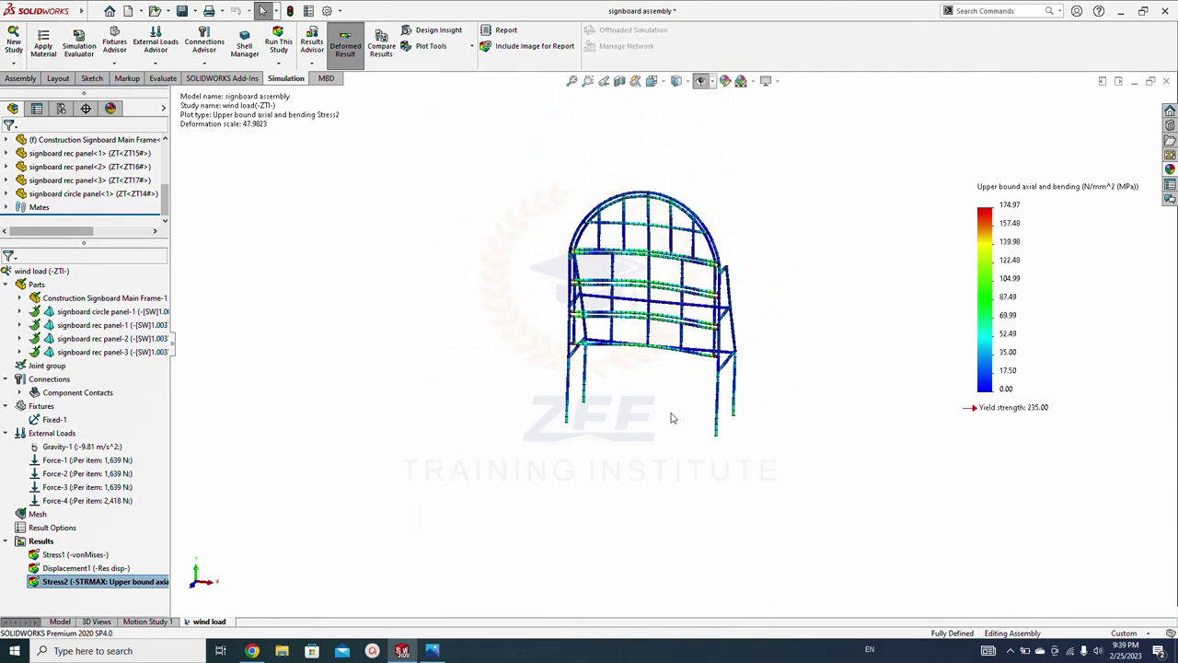
middle_drag(465, 347, 429, 323)
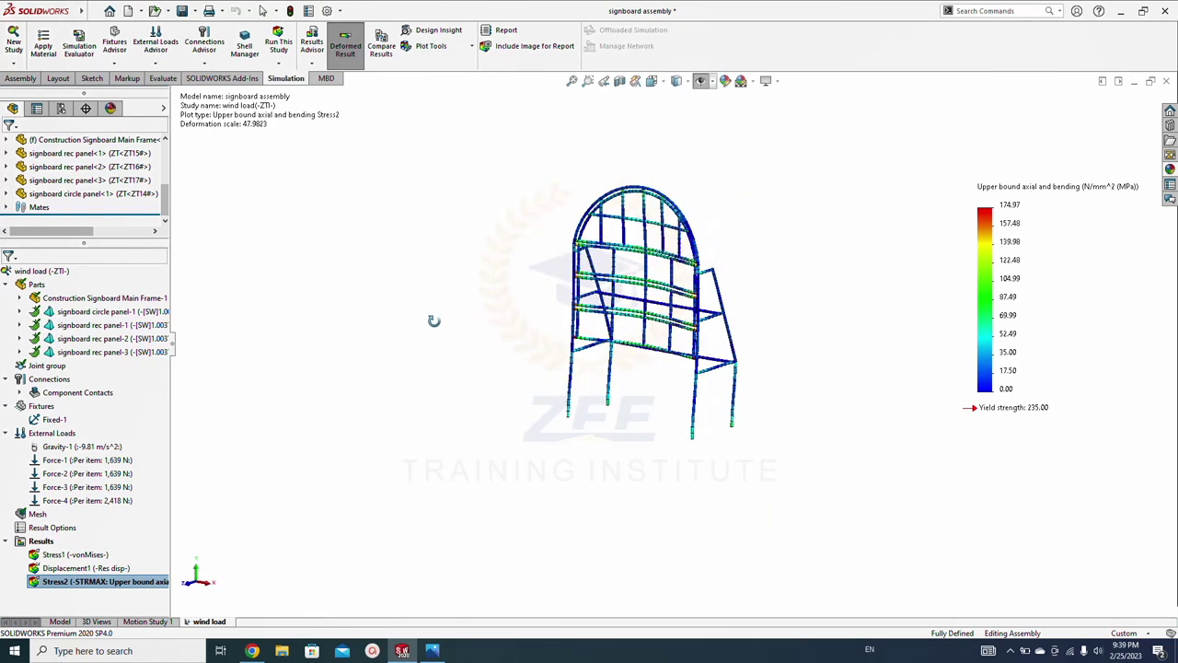
Define a Factor of Safety plot on the results using the Automatic criterion
right_click(40, 541)
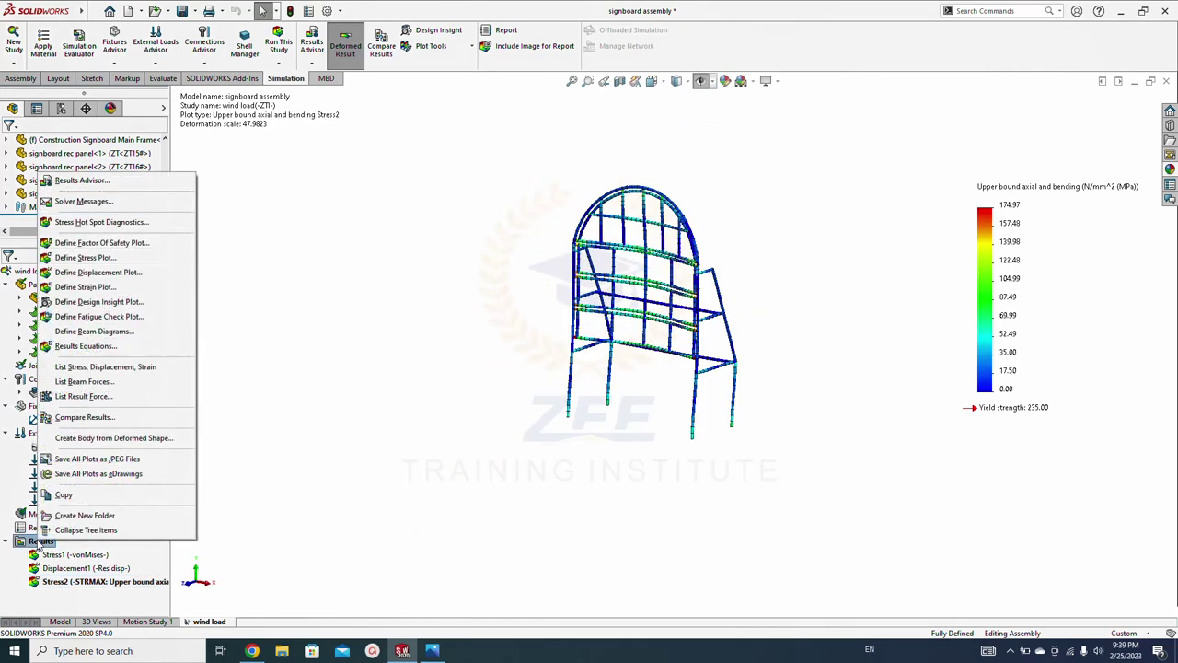
click(104, 243)
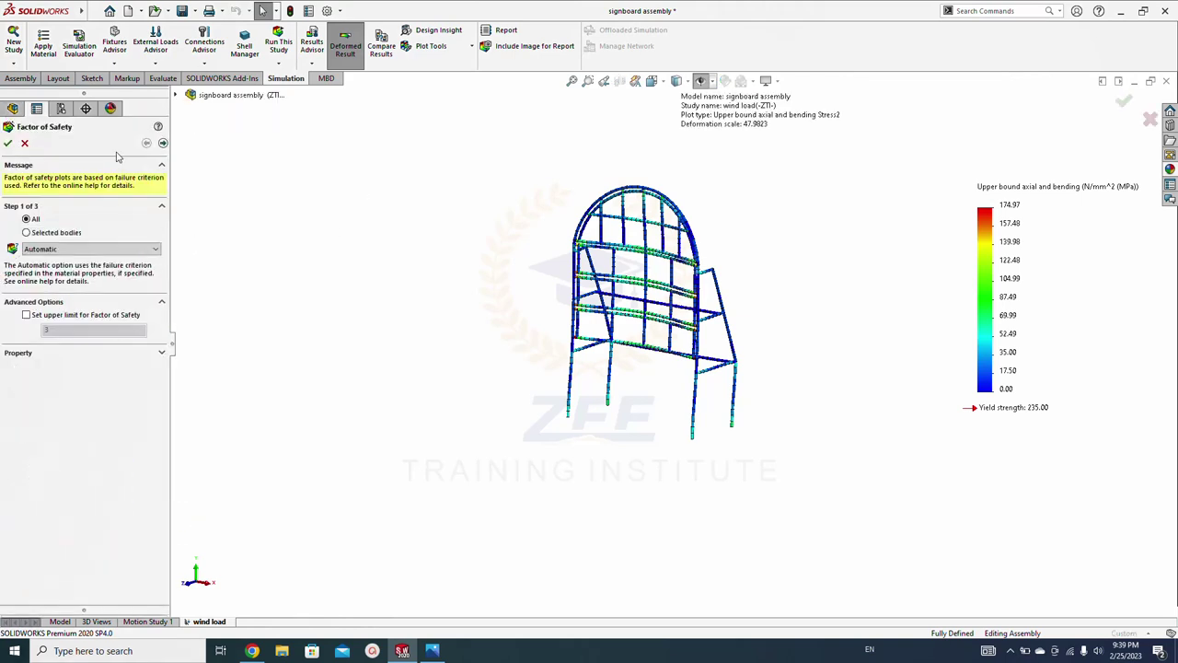
click(164, 143)
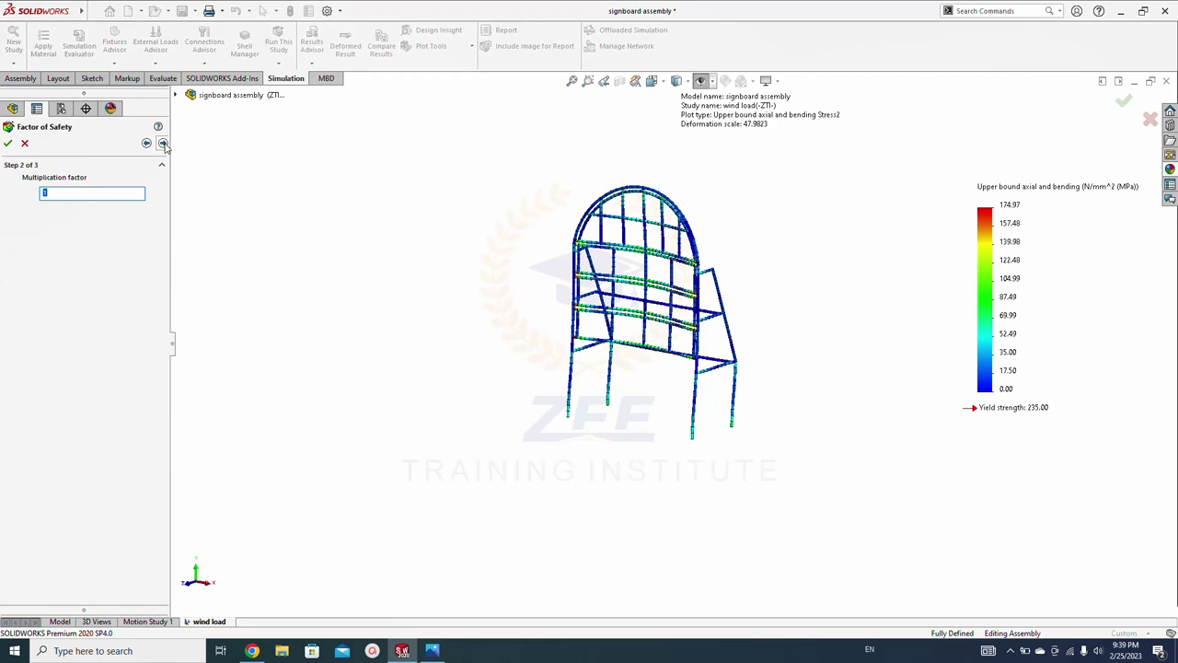
click(163, 144)
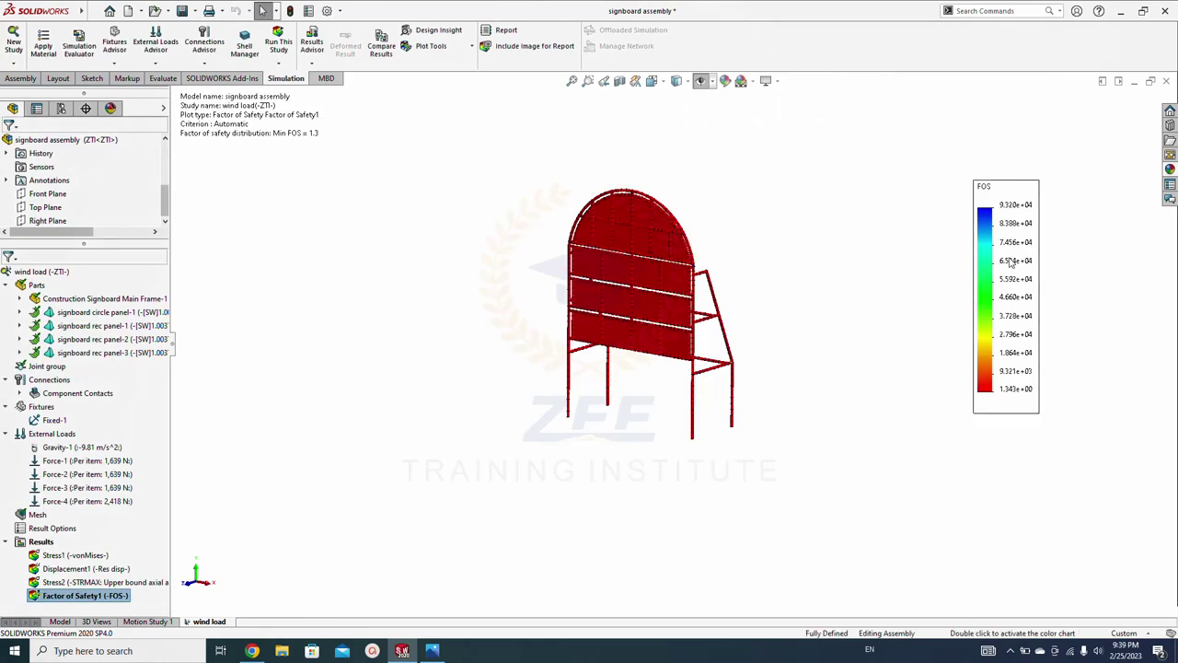
Set the FOS legend to floating format, one decimal, with a manual 1 to 100 range
double_click(1011, 263)
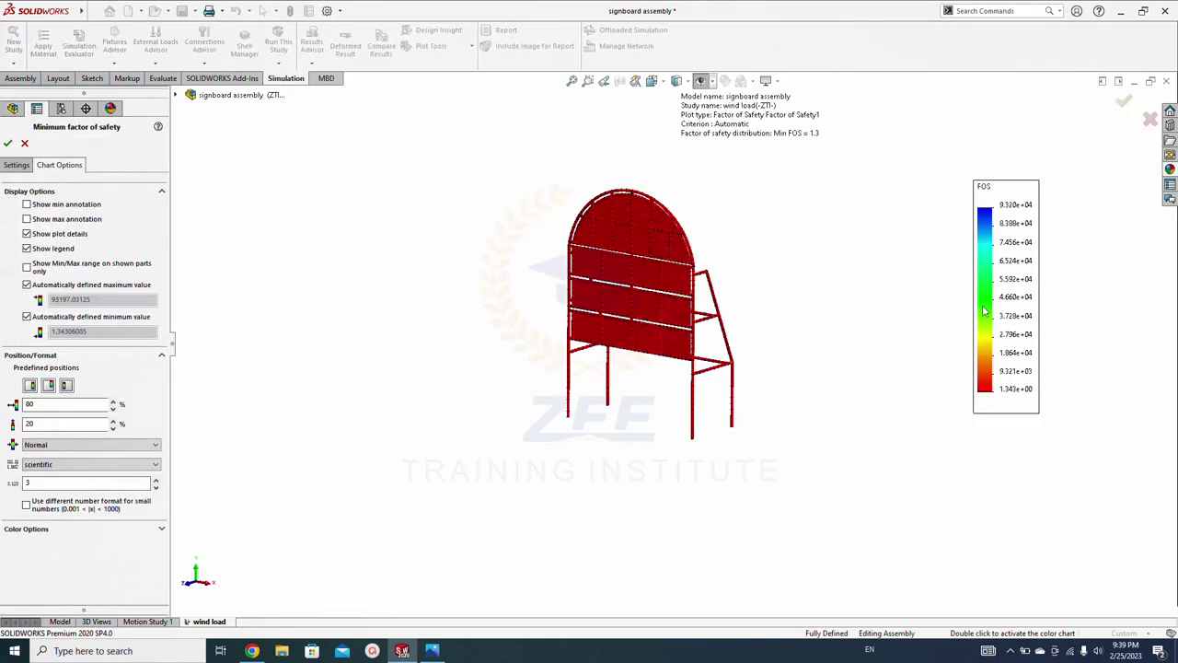
click(48, 467)
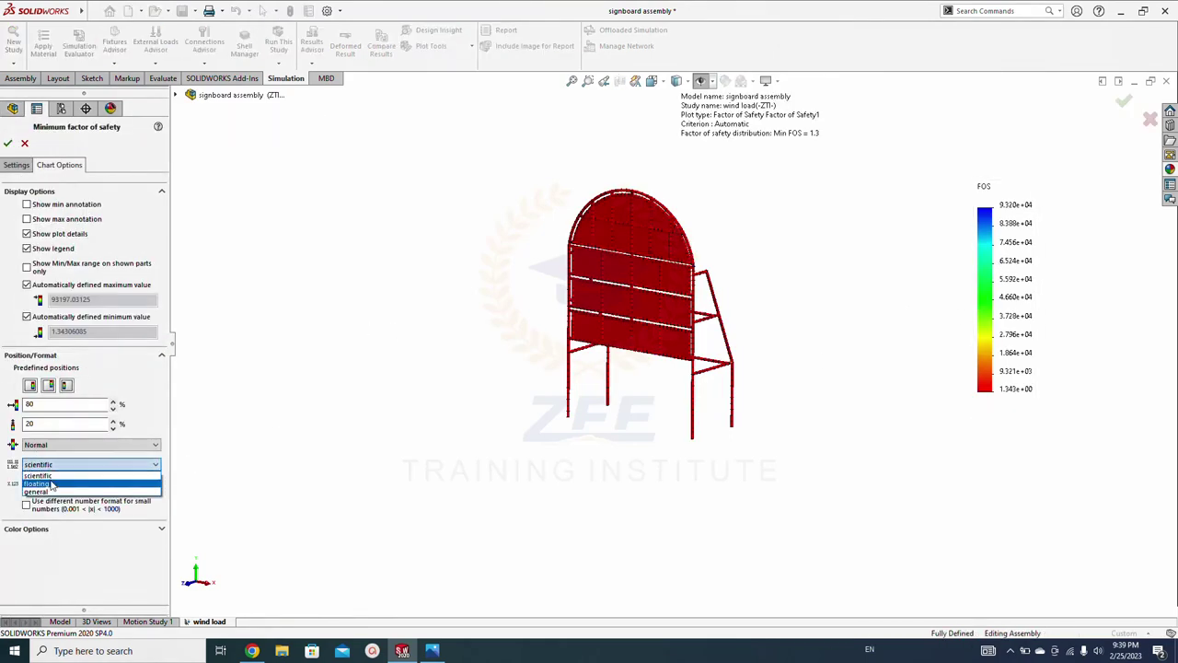
click(54, 484)
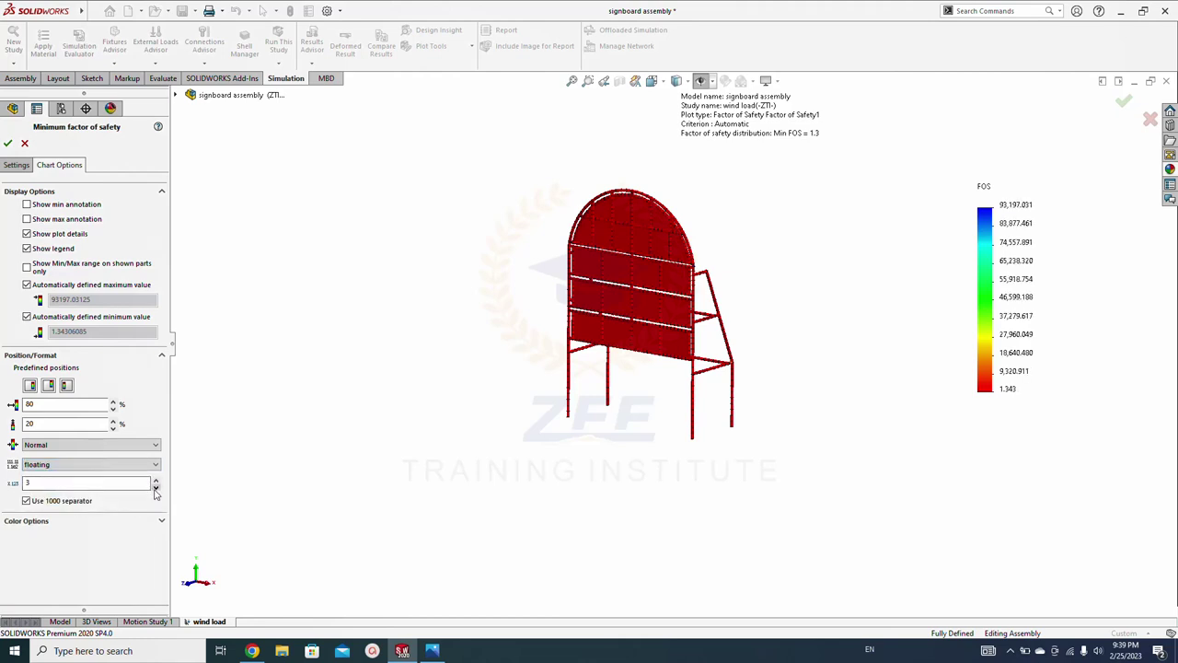
click(156, 488)
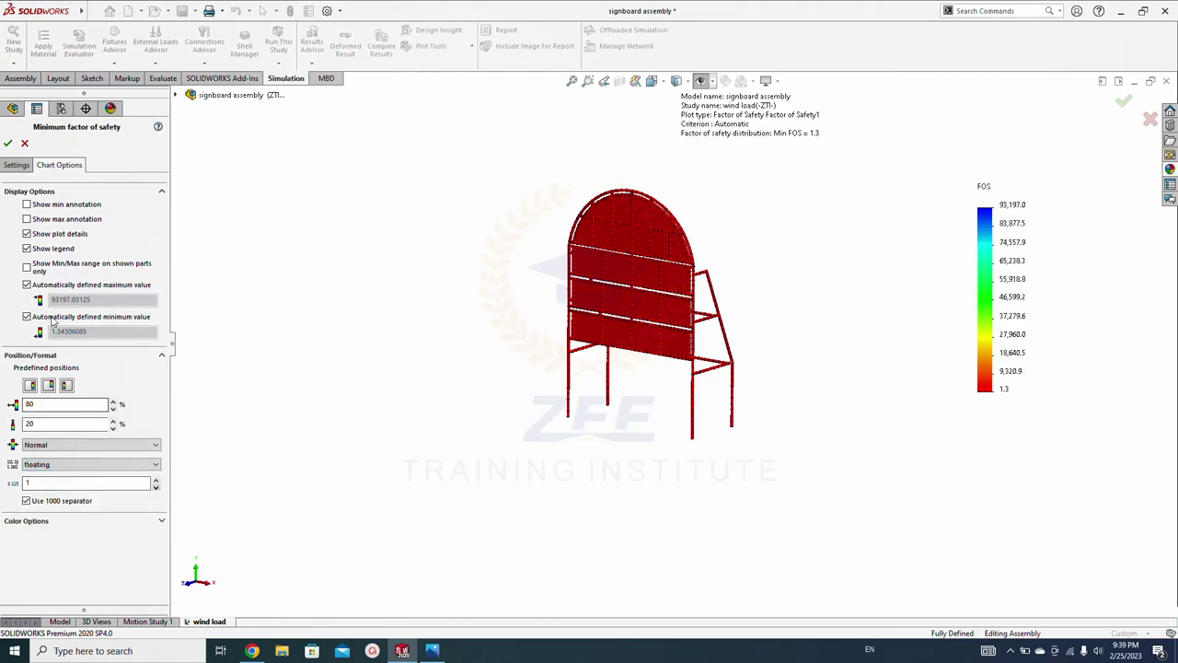
click(27, 286)
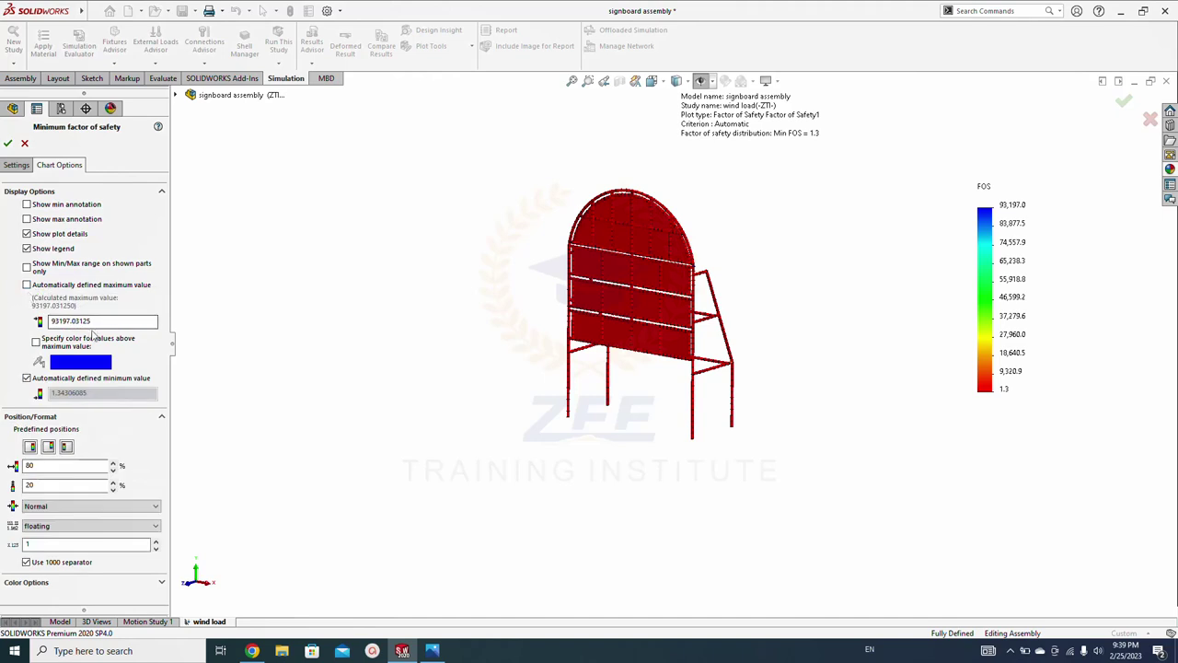
drag(51, 320, 6, 318)
click(26, 378)
drag(94, 414, 3, 423)
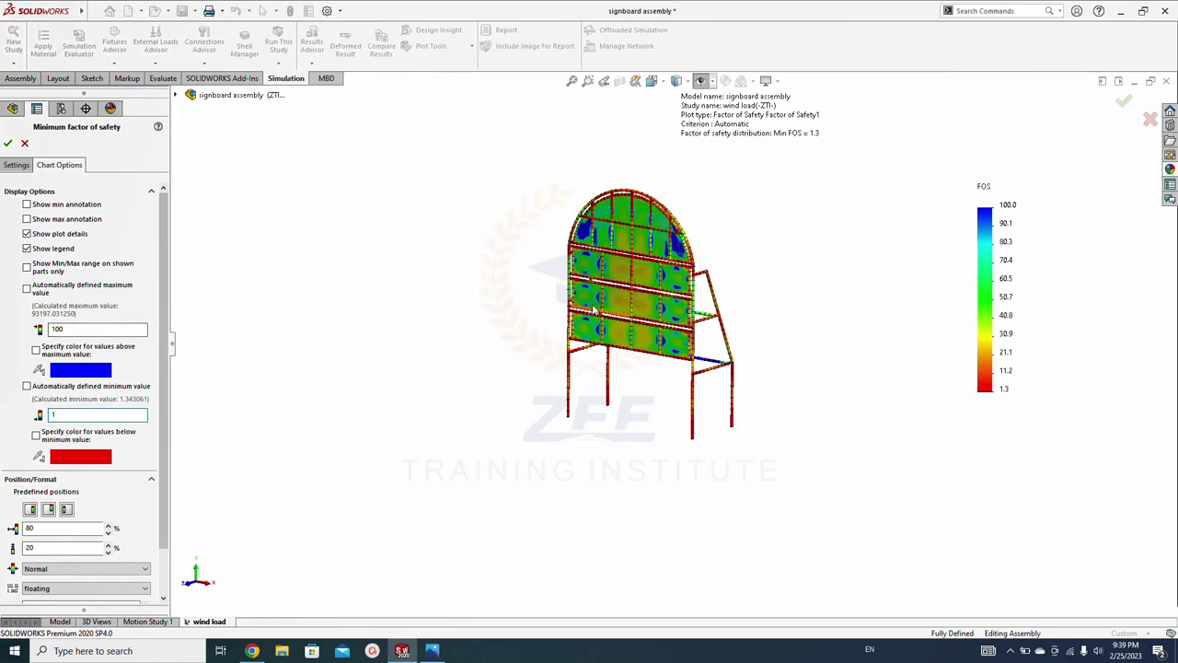
click(8, 145)
Save the assembly and all modified documents
key(ctrl+s)
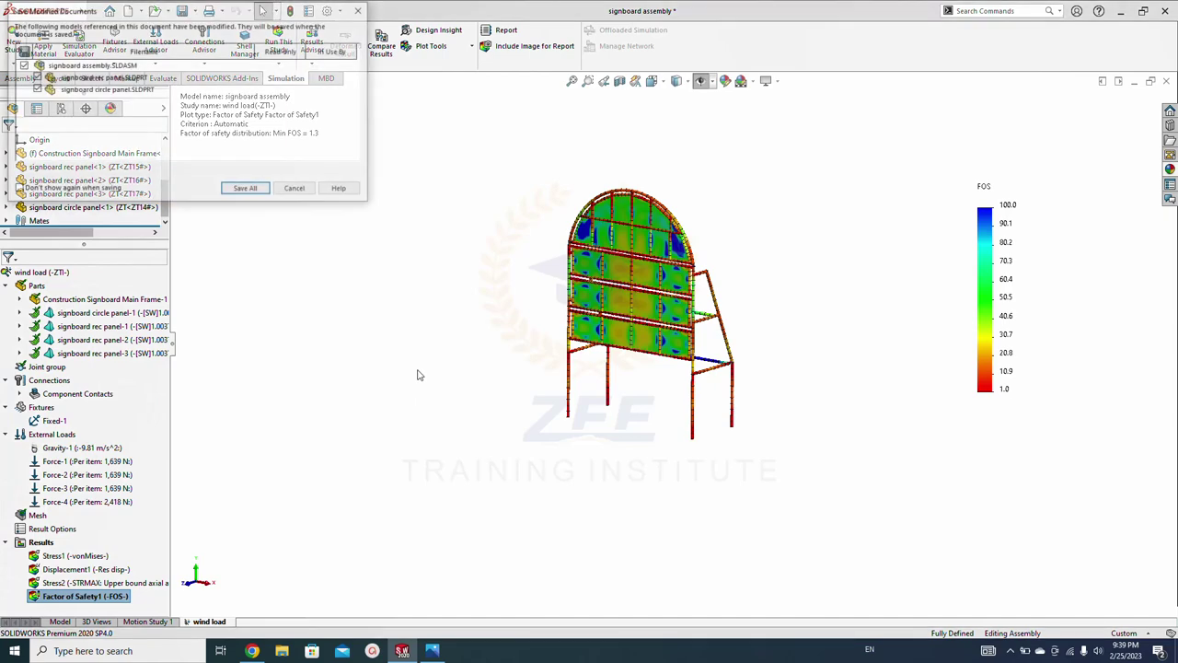
click(247, 190)
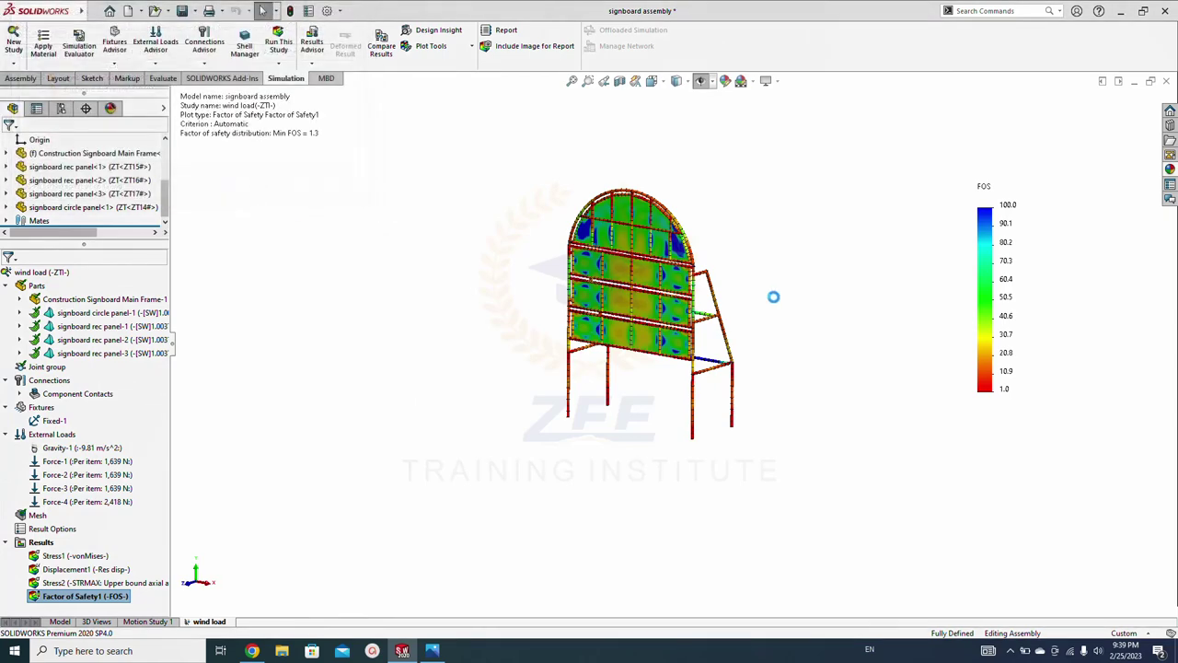
scroll(690, 296, down, 1)
Inspect the FOS plot from front and side, then redisplay the Stress2 beam plot
key(ctrl+1)
scroll(688, 294, down, 2)
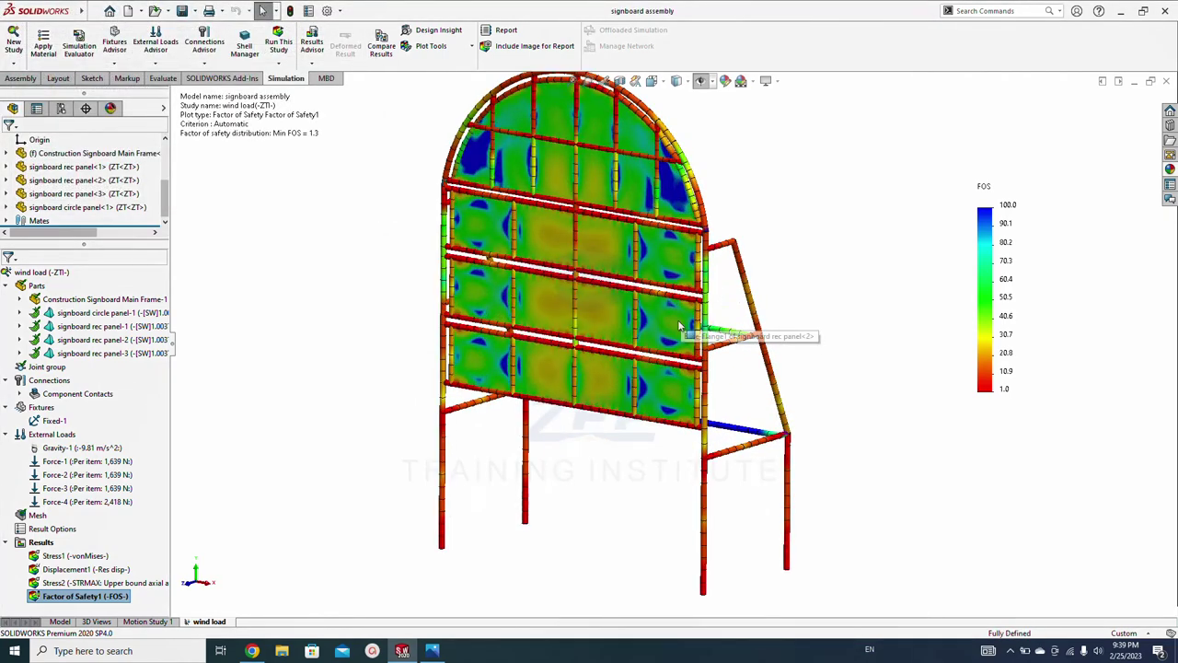
scroll(683, 325, down, 1)
middle_drag(683, 326, 683, 191)
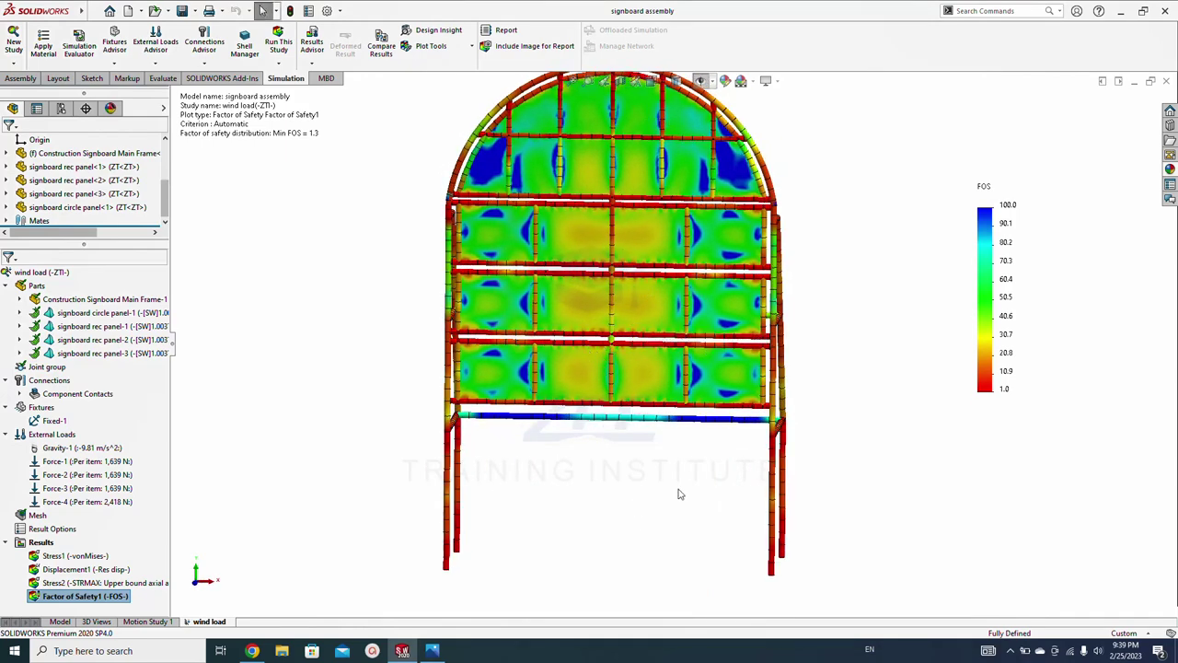
middle_drag(710, 441, 634, 465)
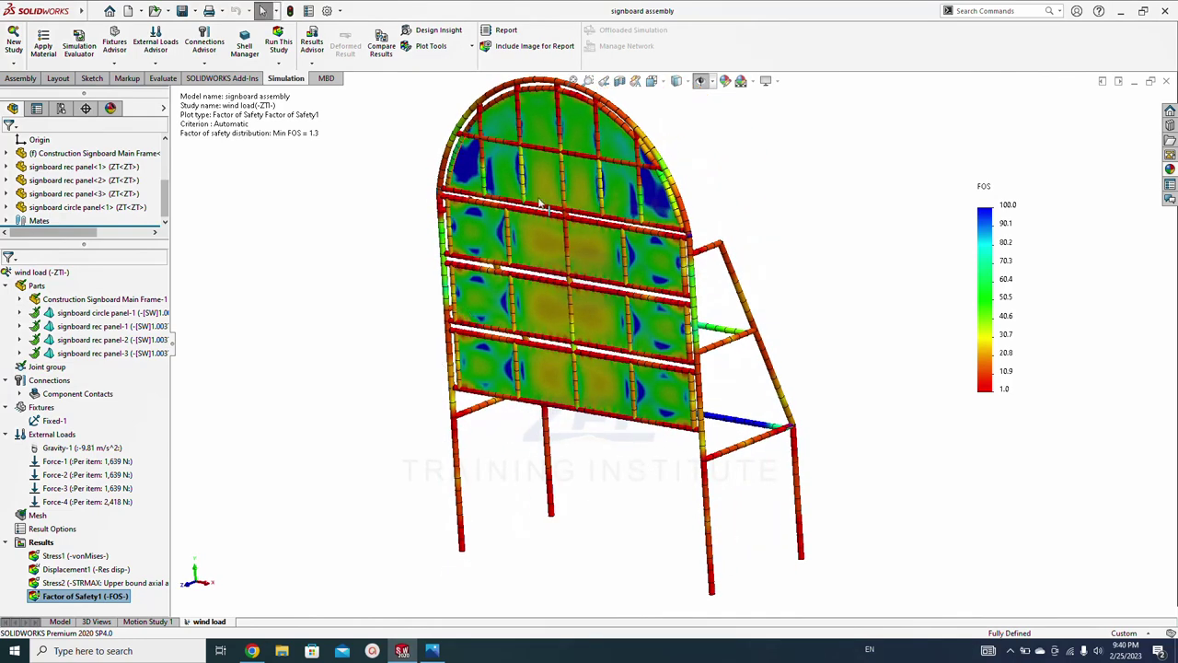
middle_drag(594, 387, 612, 460)
double_click(61, 582)
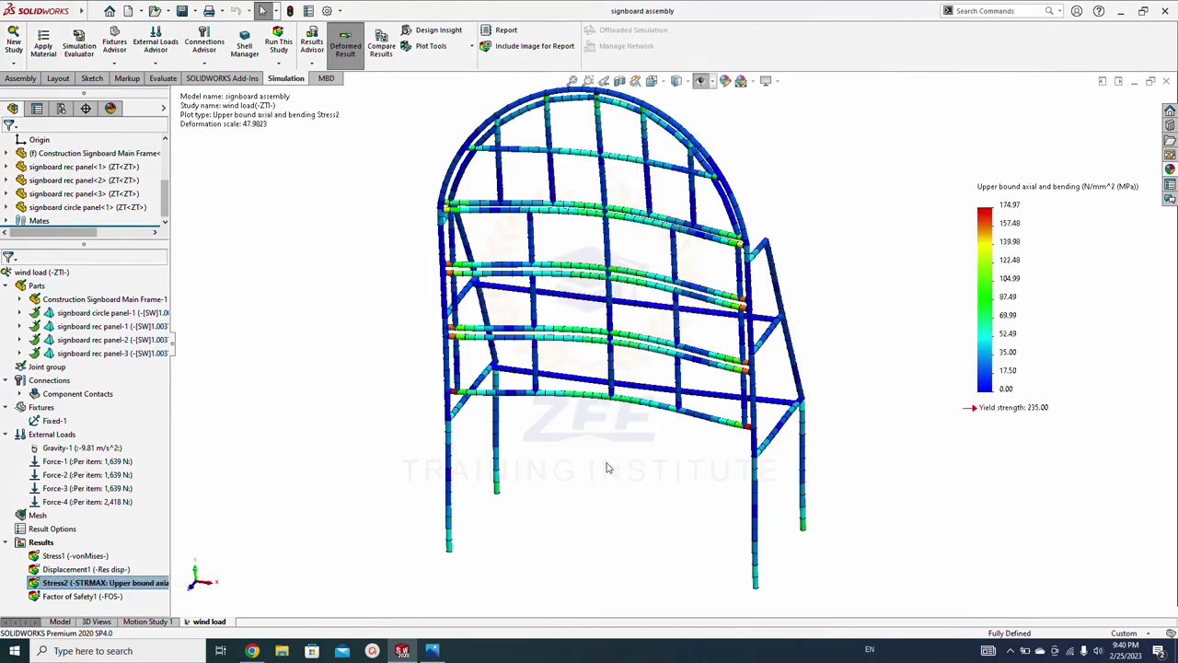
key(ctrl+7)
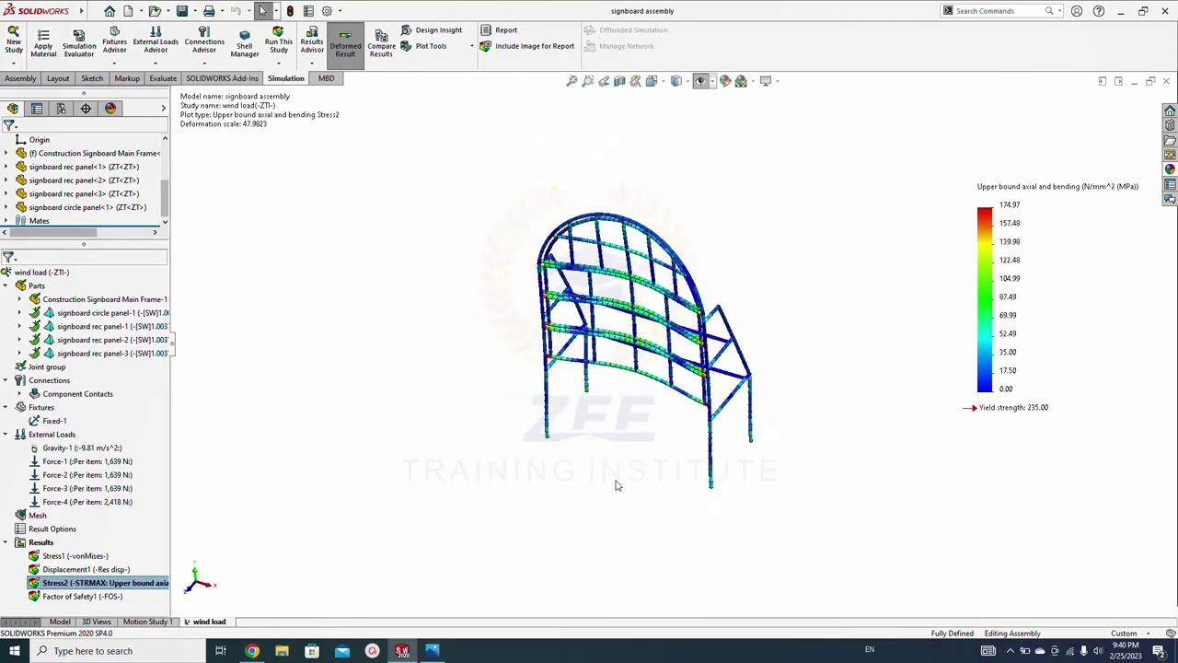
key(ctrl+1)
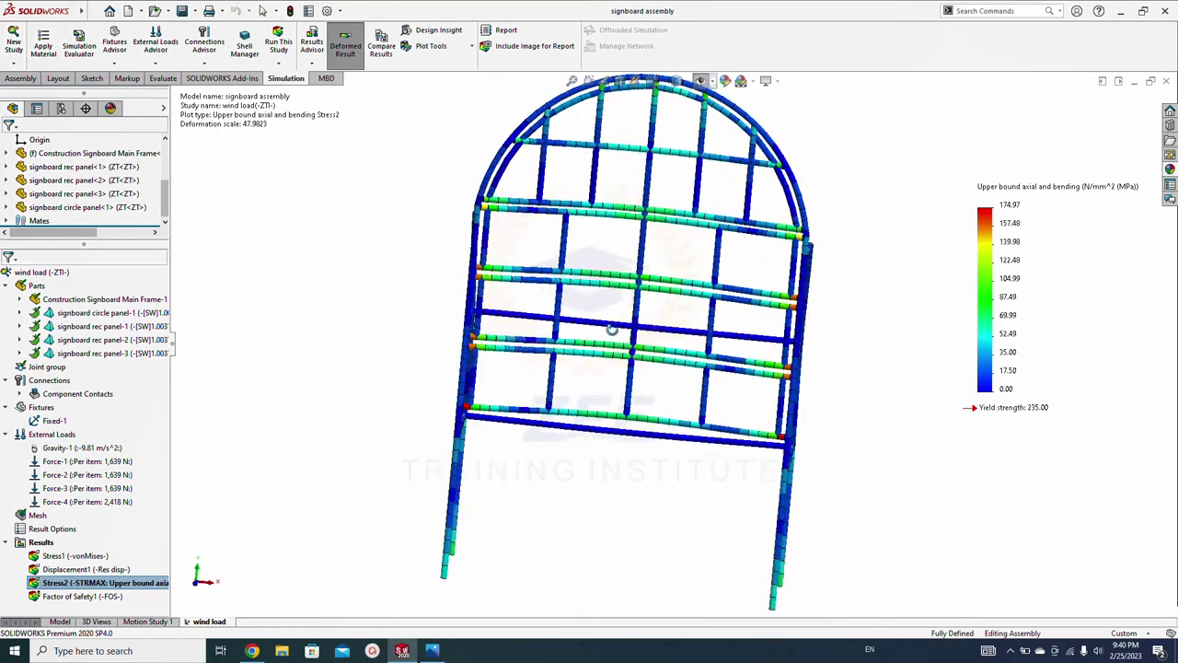
key(ctrl+7)
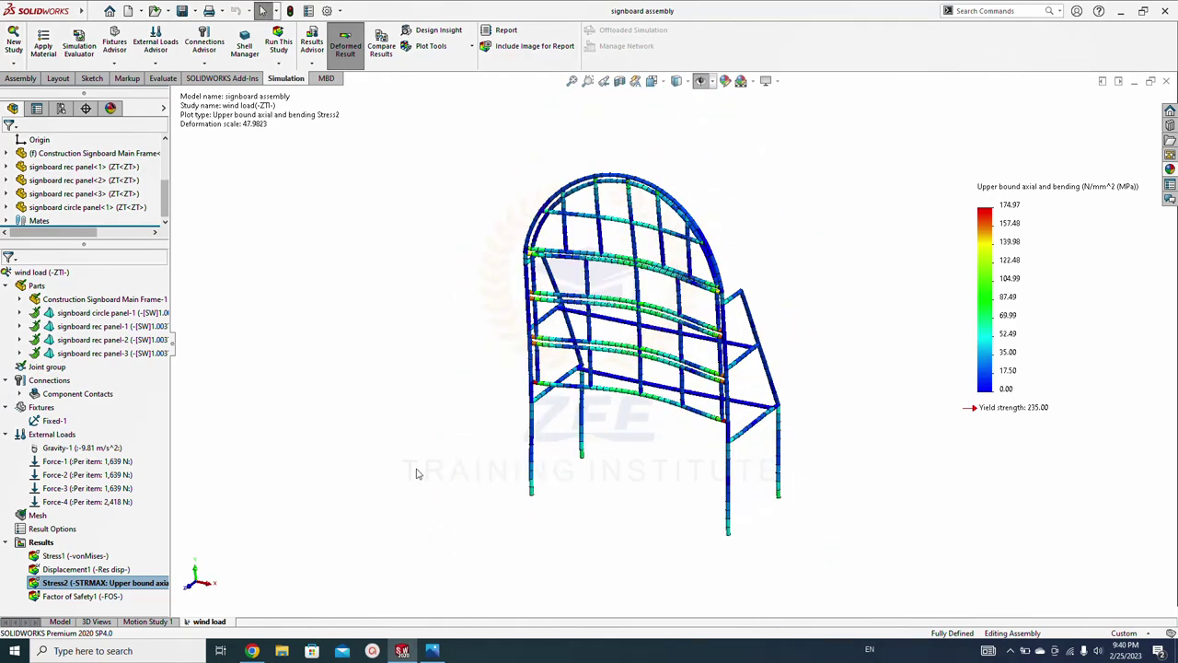